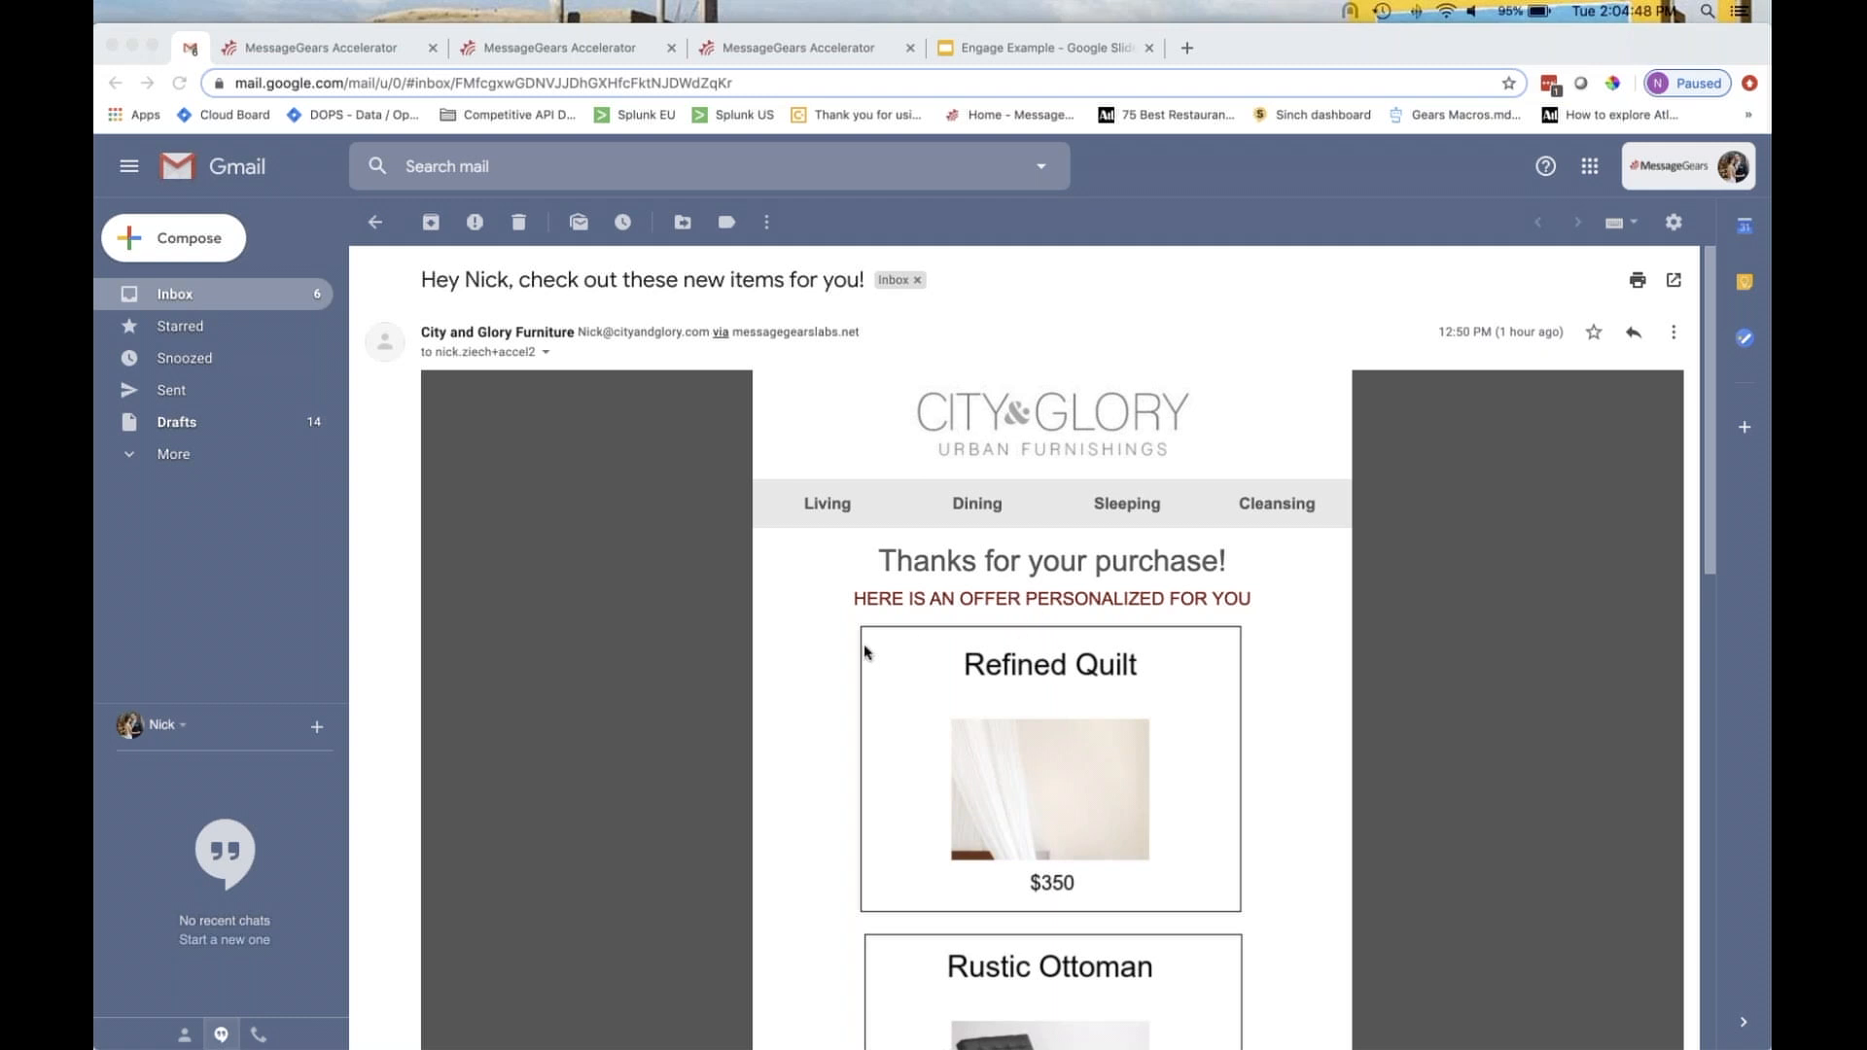
- Look over the City and Glory Furniture offer email, then review the Demo Context Data query settings in MessageGears Accelerator
scroll(865, 652, "down", 1)
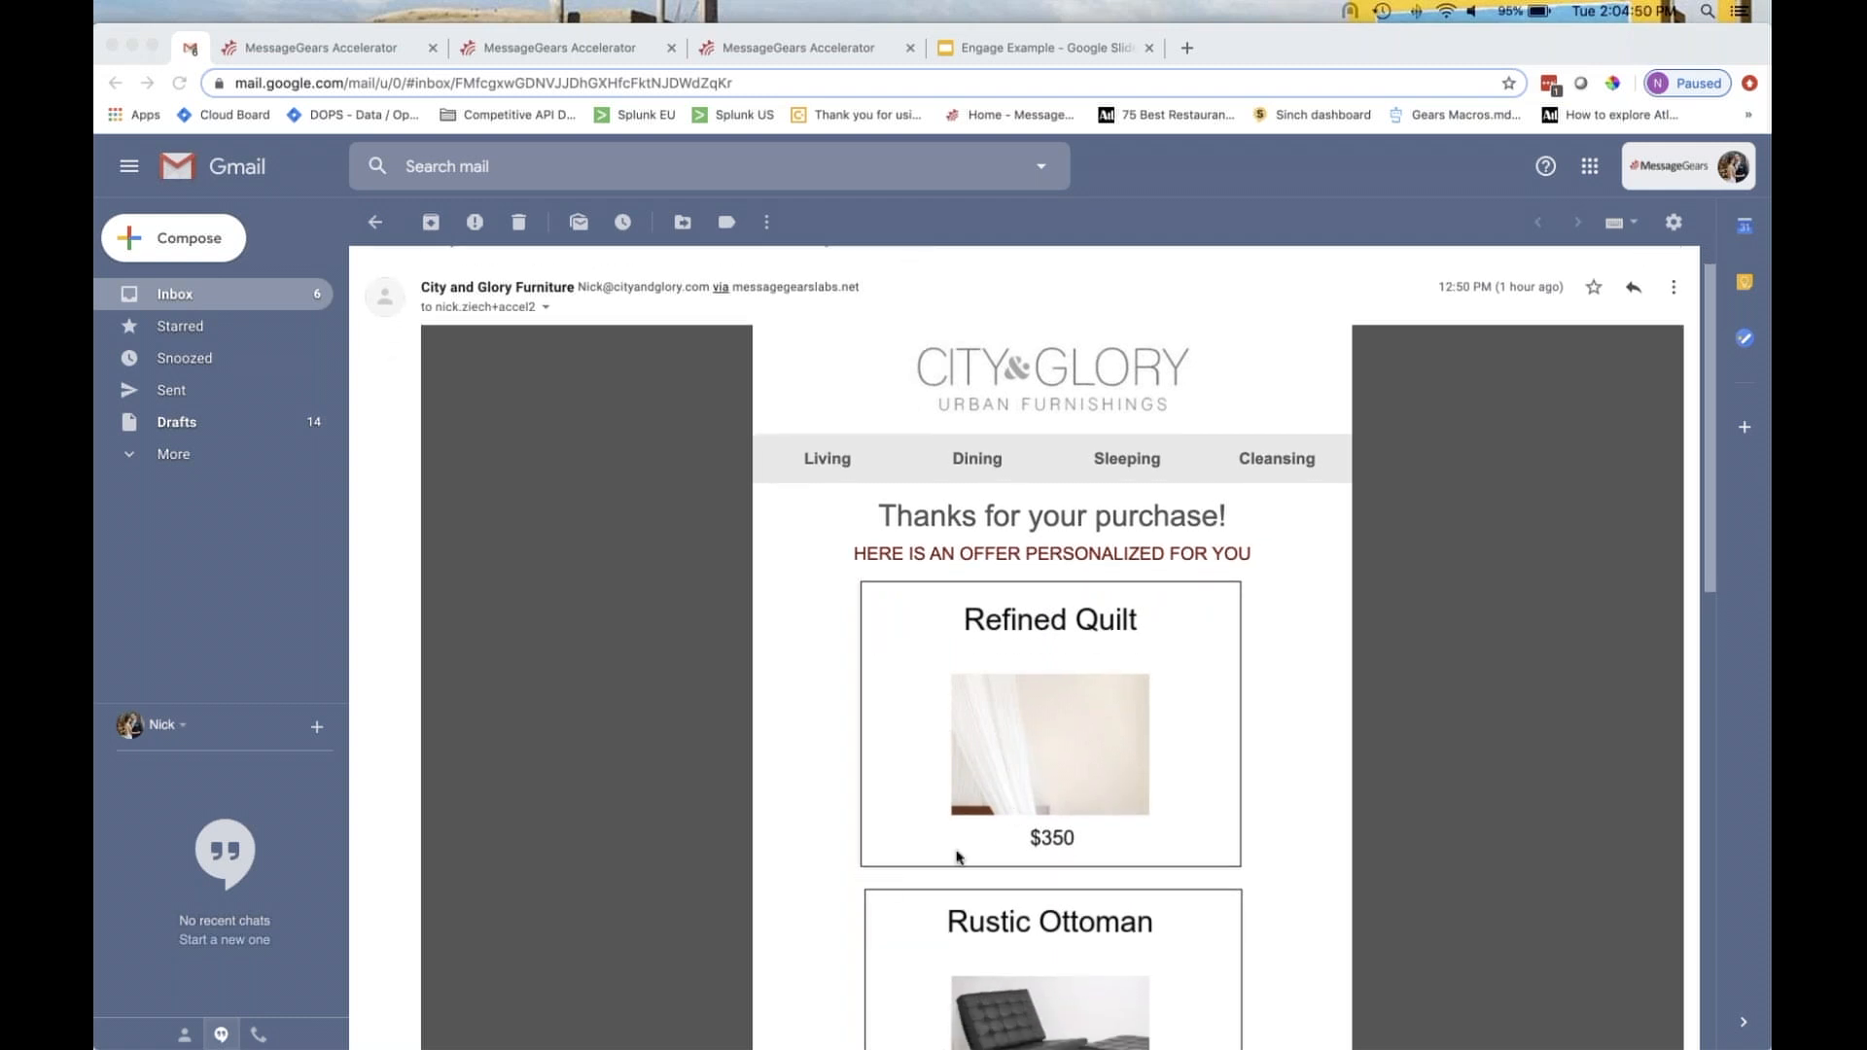
scroll(859, 827, "up", 1)
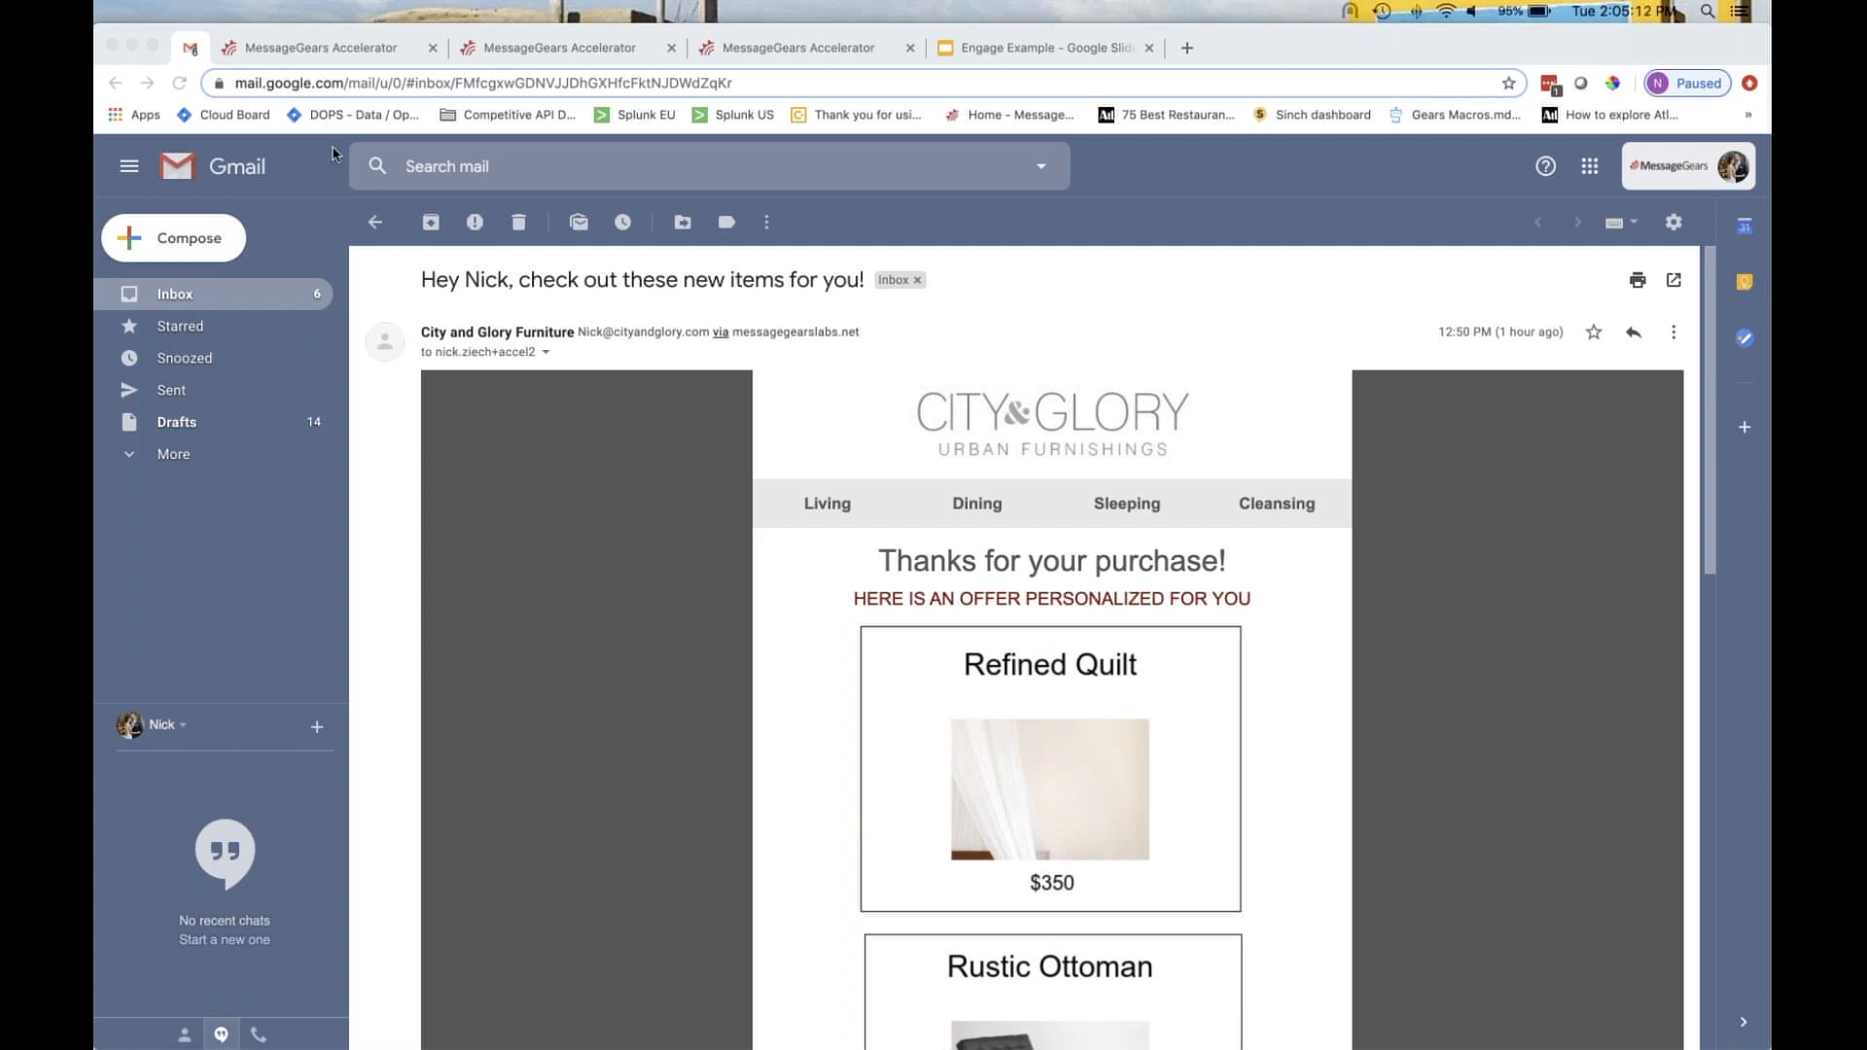
left_click(311, 52)
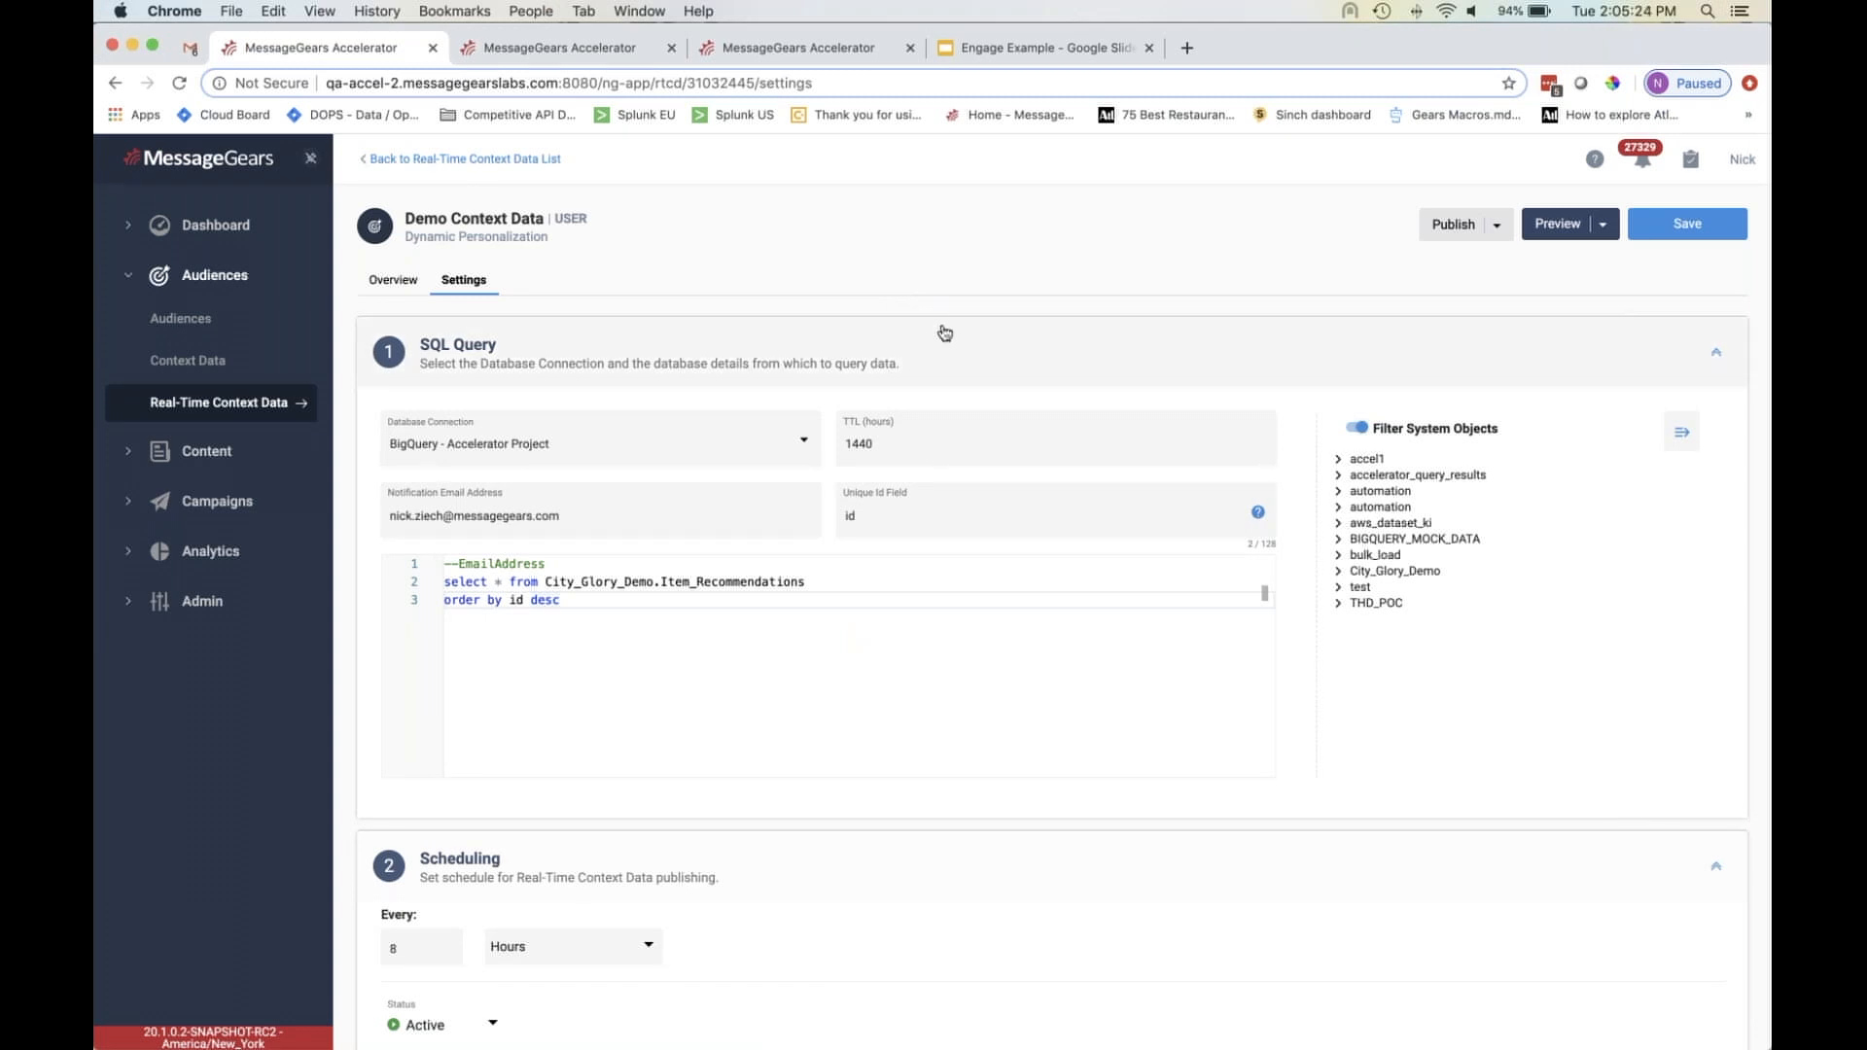
scroll(939, 335, "down", 1)
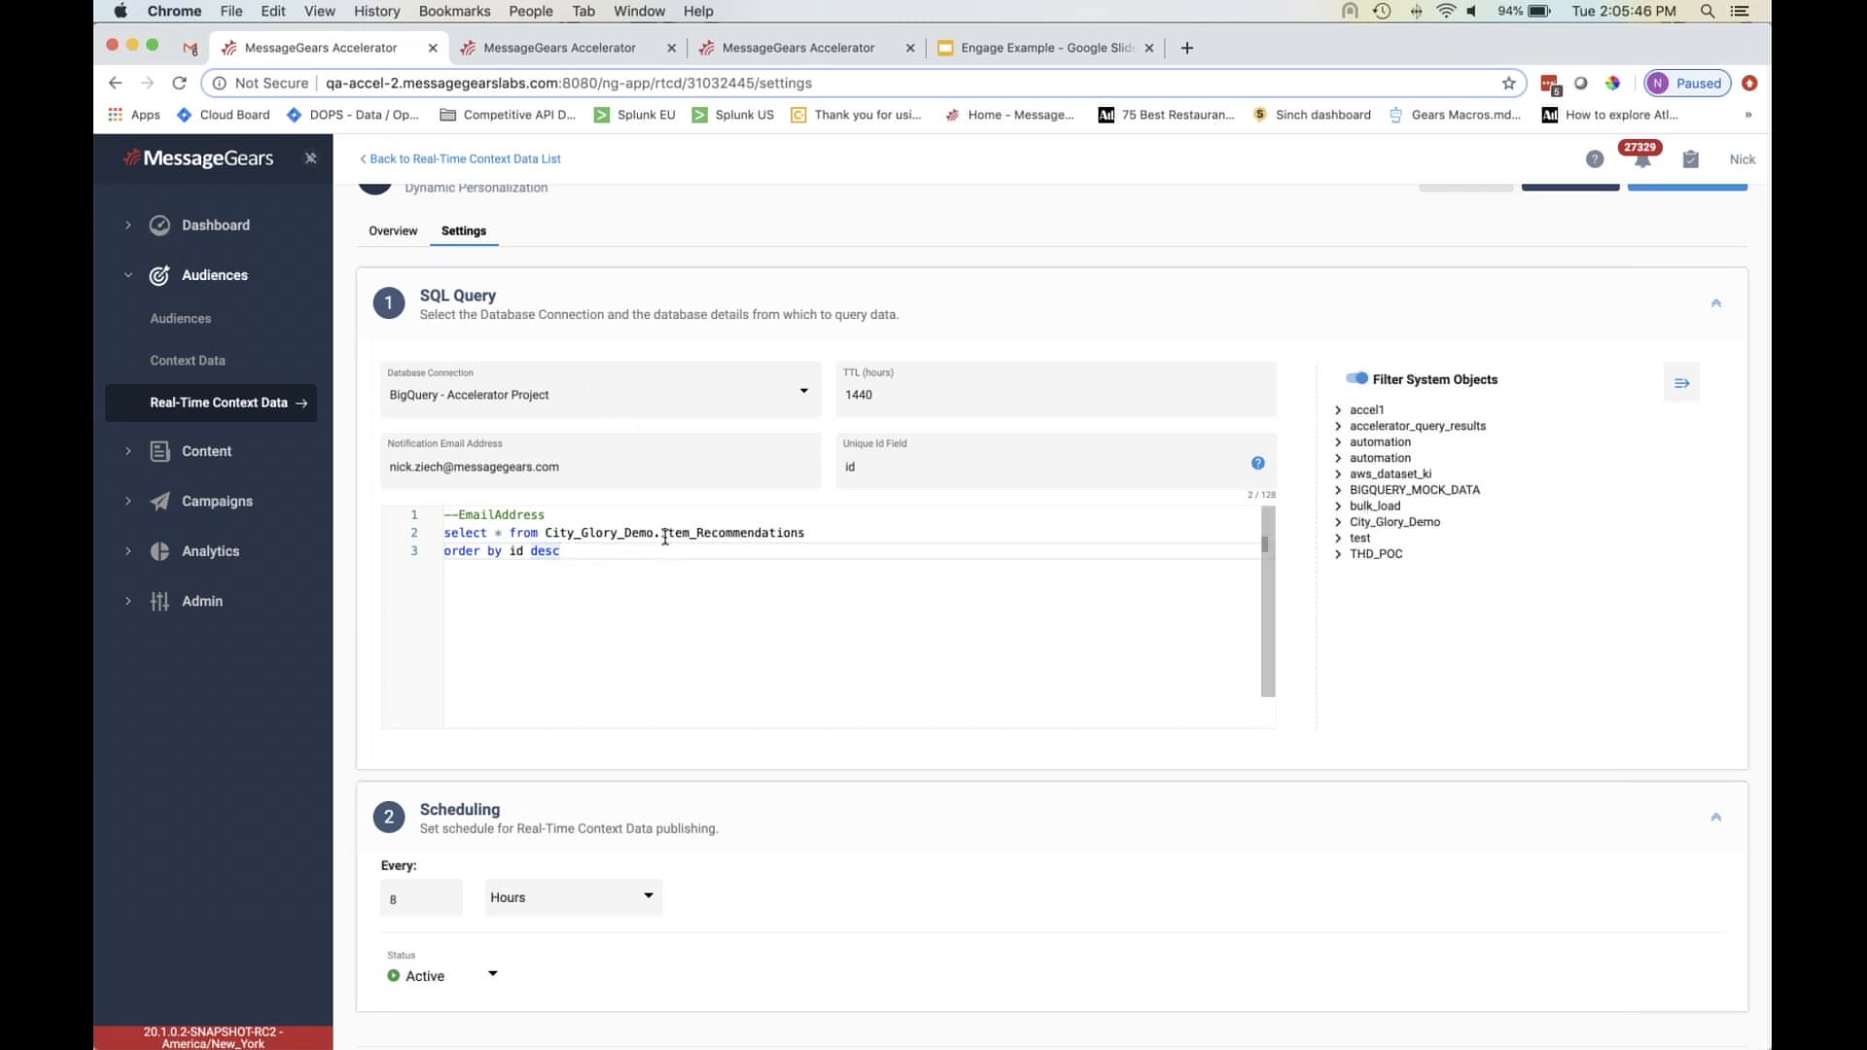
scroll(920, 554, "up", 2)
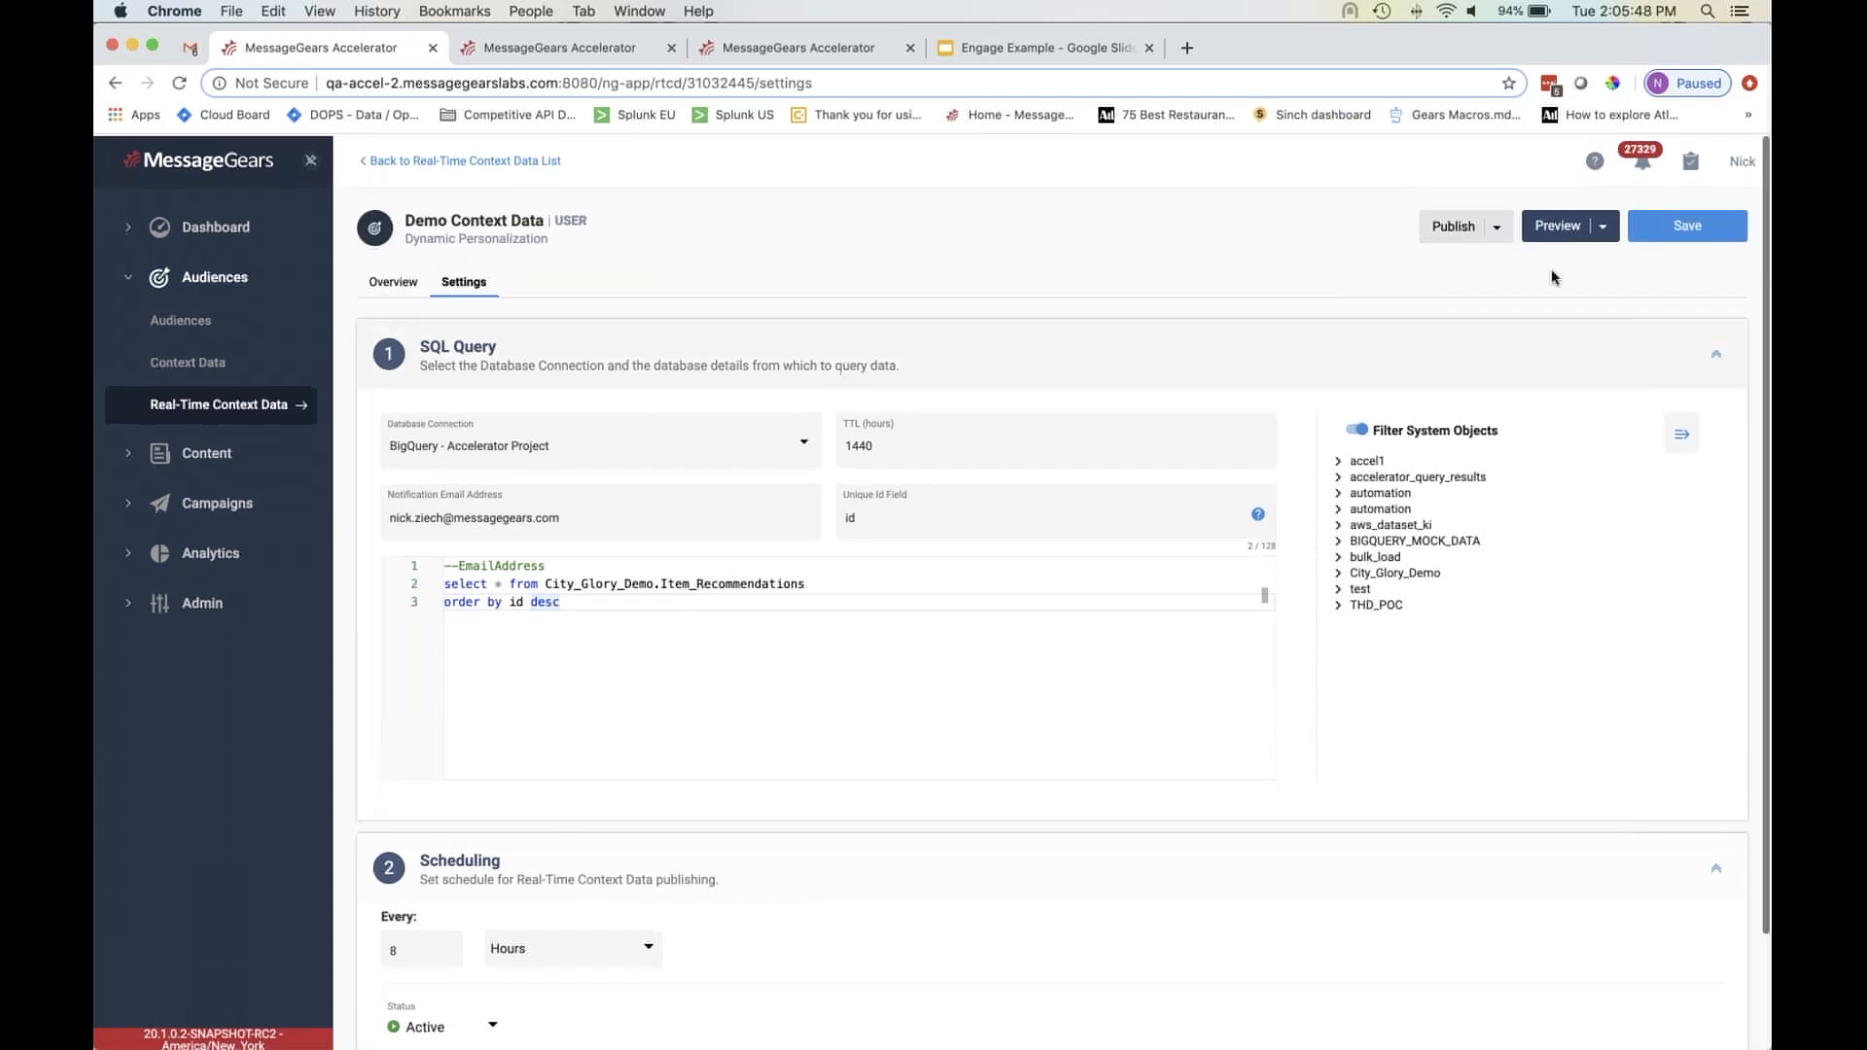
- Preview the context data, examine the recommended item name, image, price and URL columns, and close the preview
left_click(1602, 224)
left_click(1555, 253)
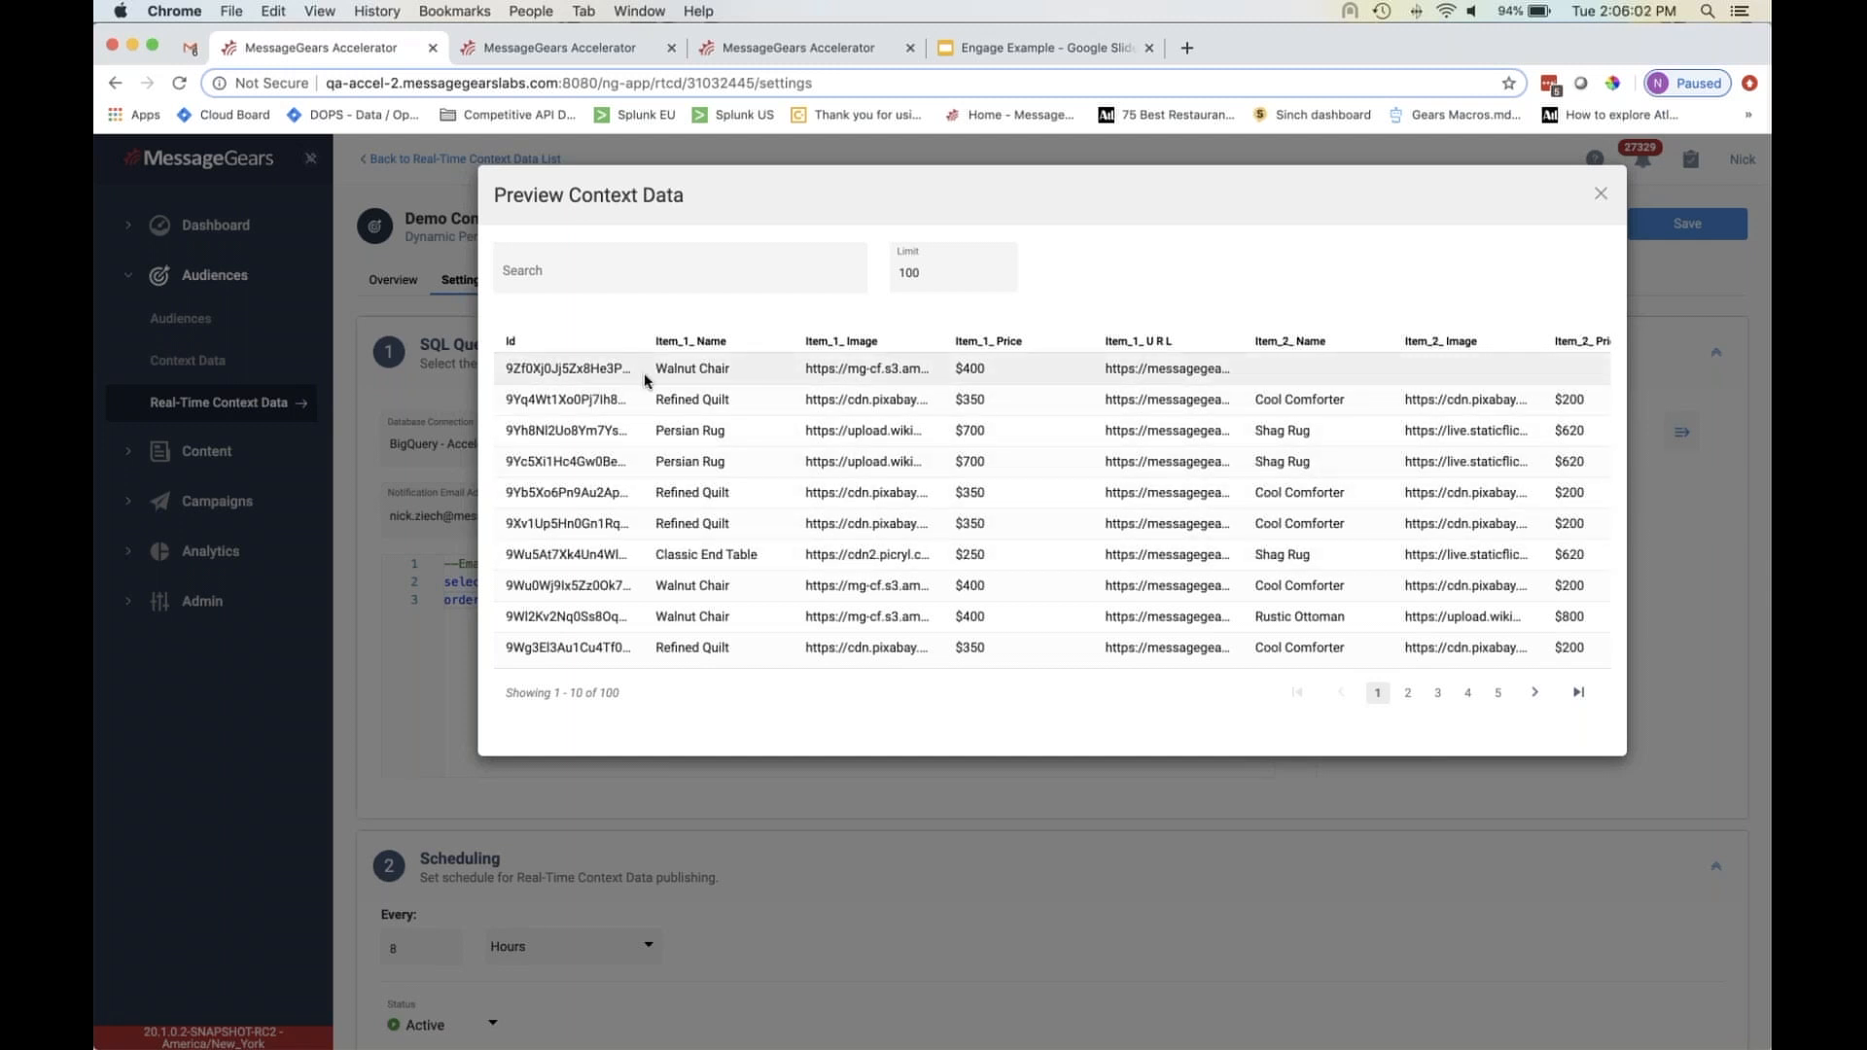
scroll(647, 380, "right", 5)
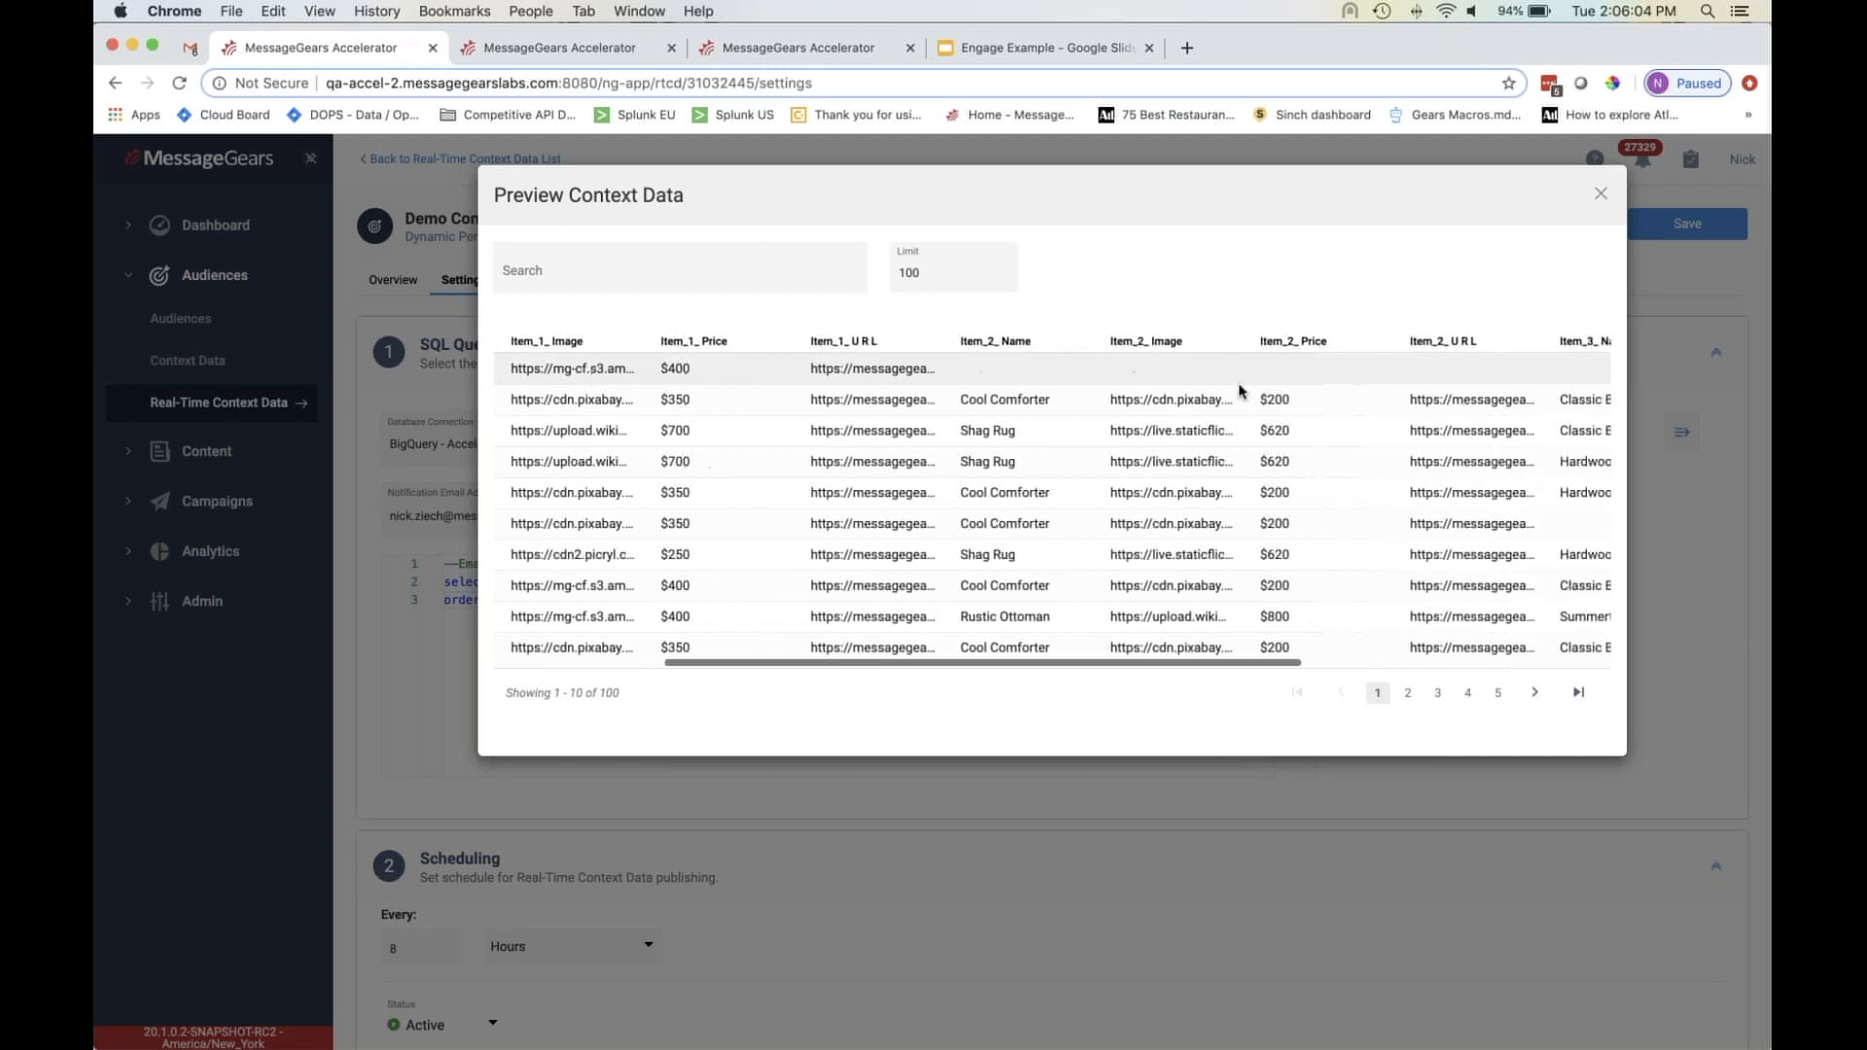
scroll(778, 525, "left", 5)
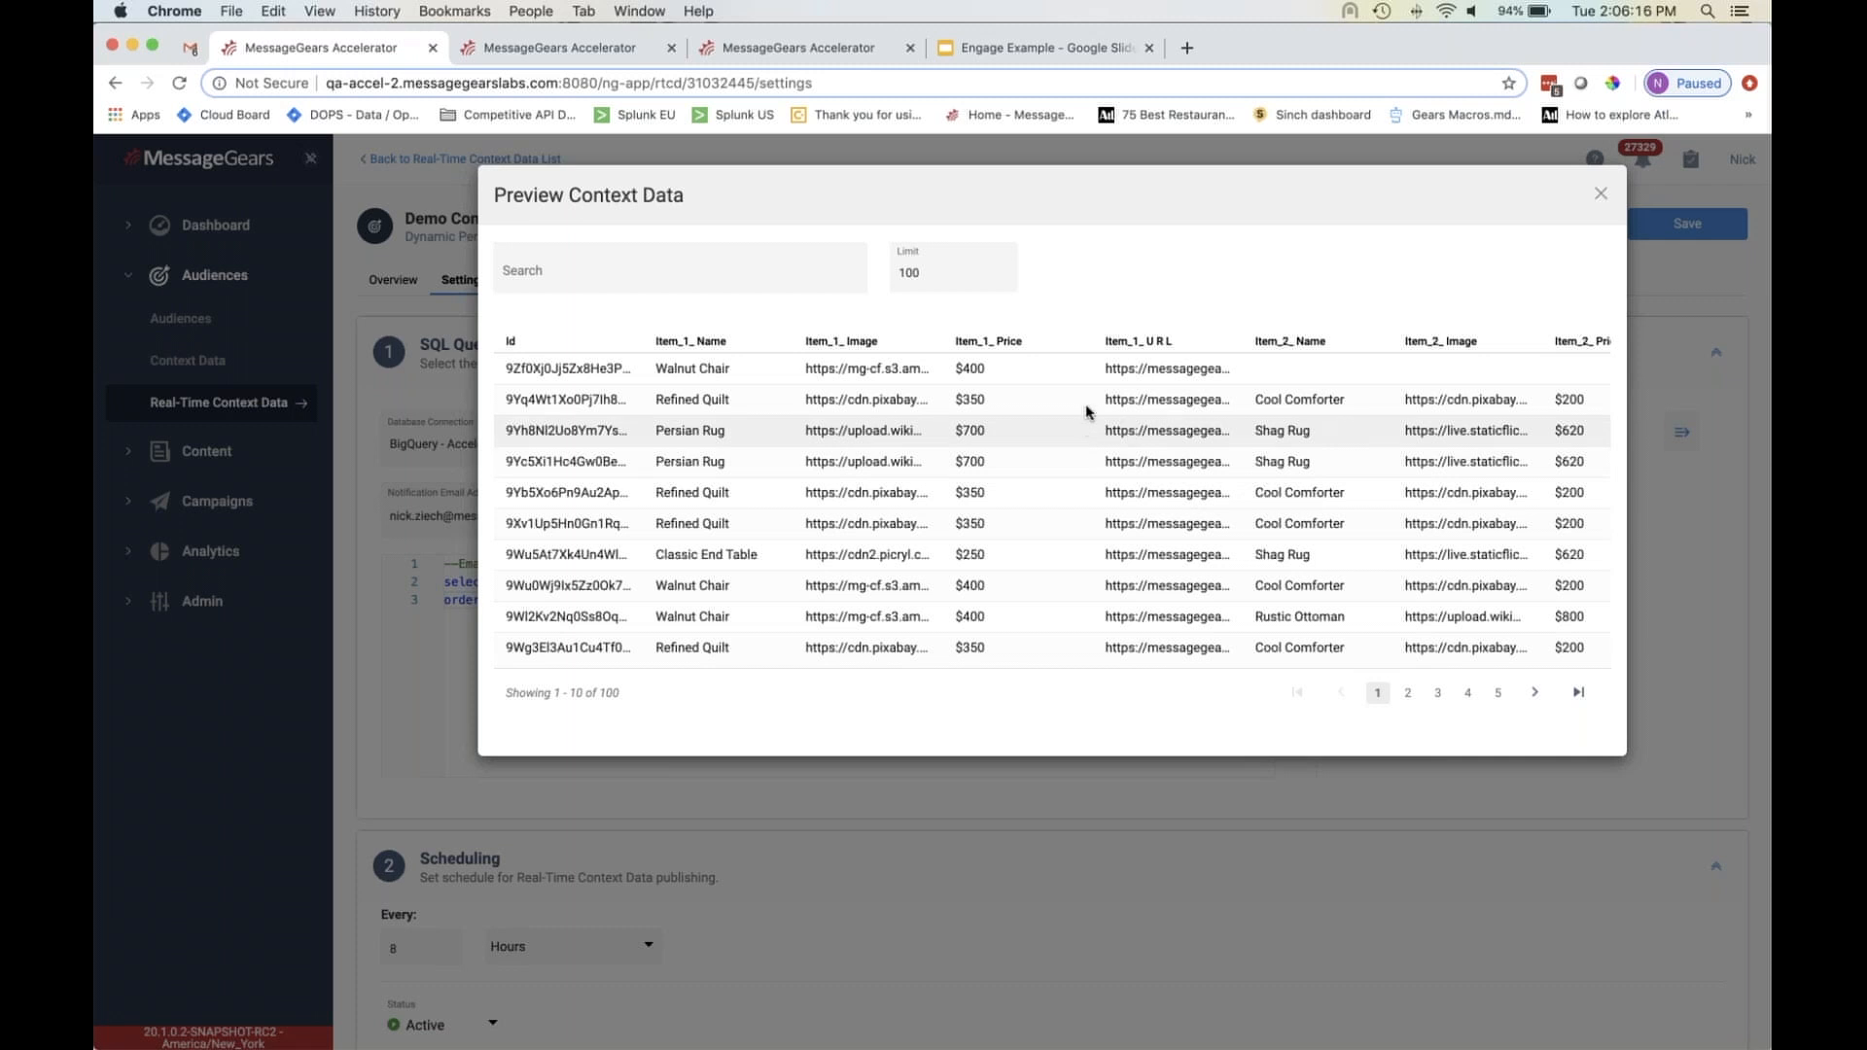
scroll(1089, 409, "right", 4)
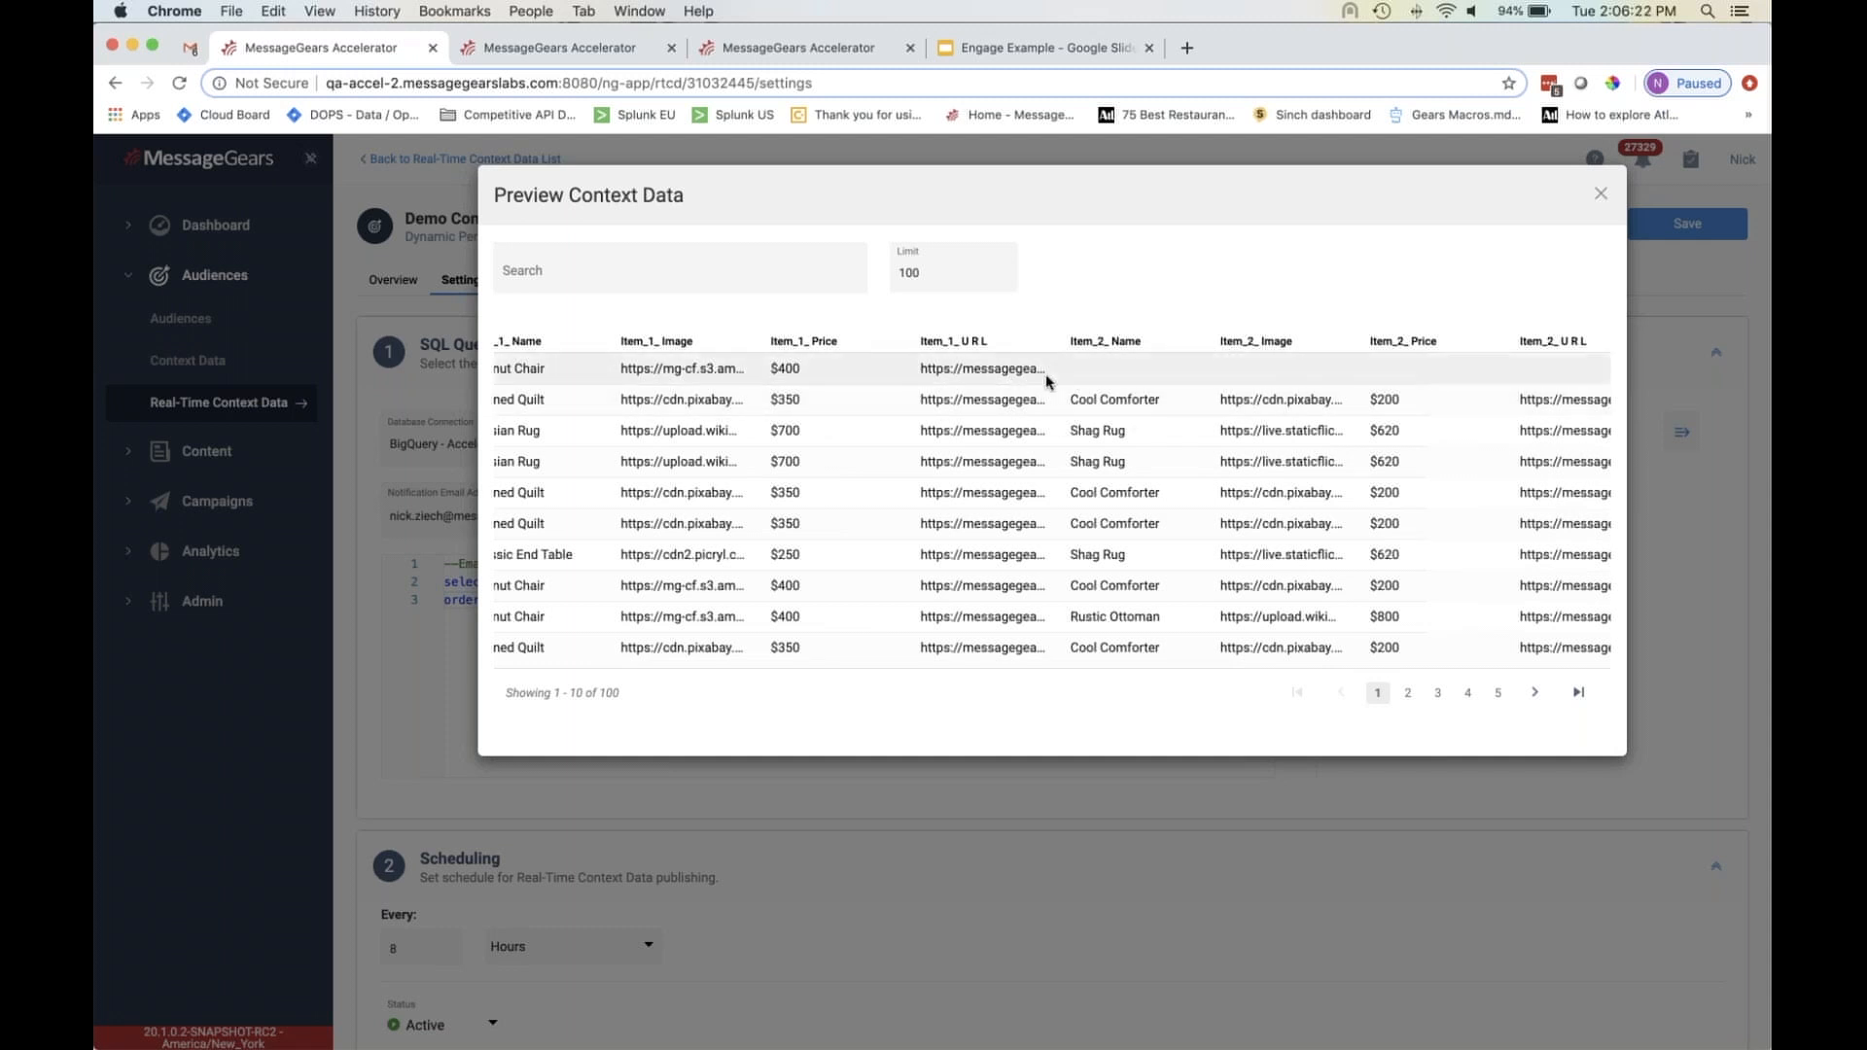
scroll(1046, 381, "down", 1)
scroll(1048, 389, "left", 3)
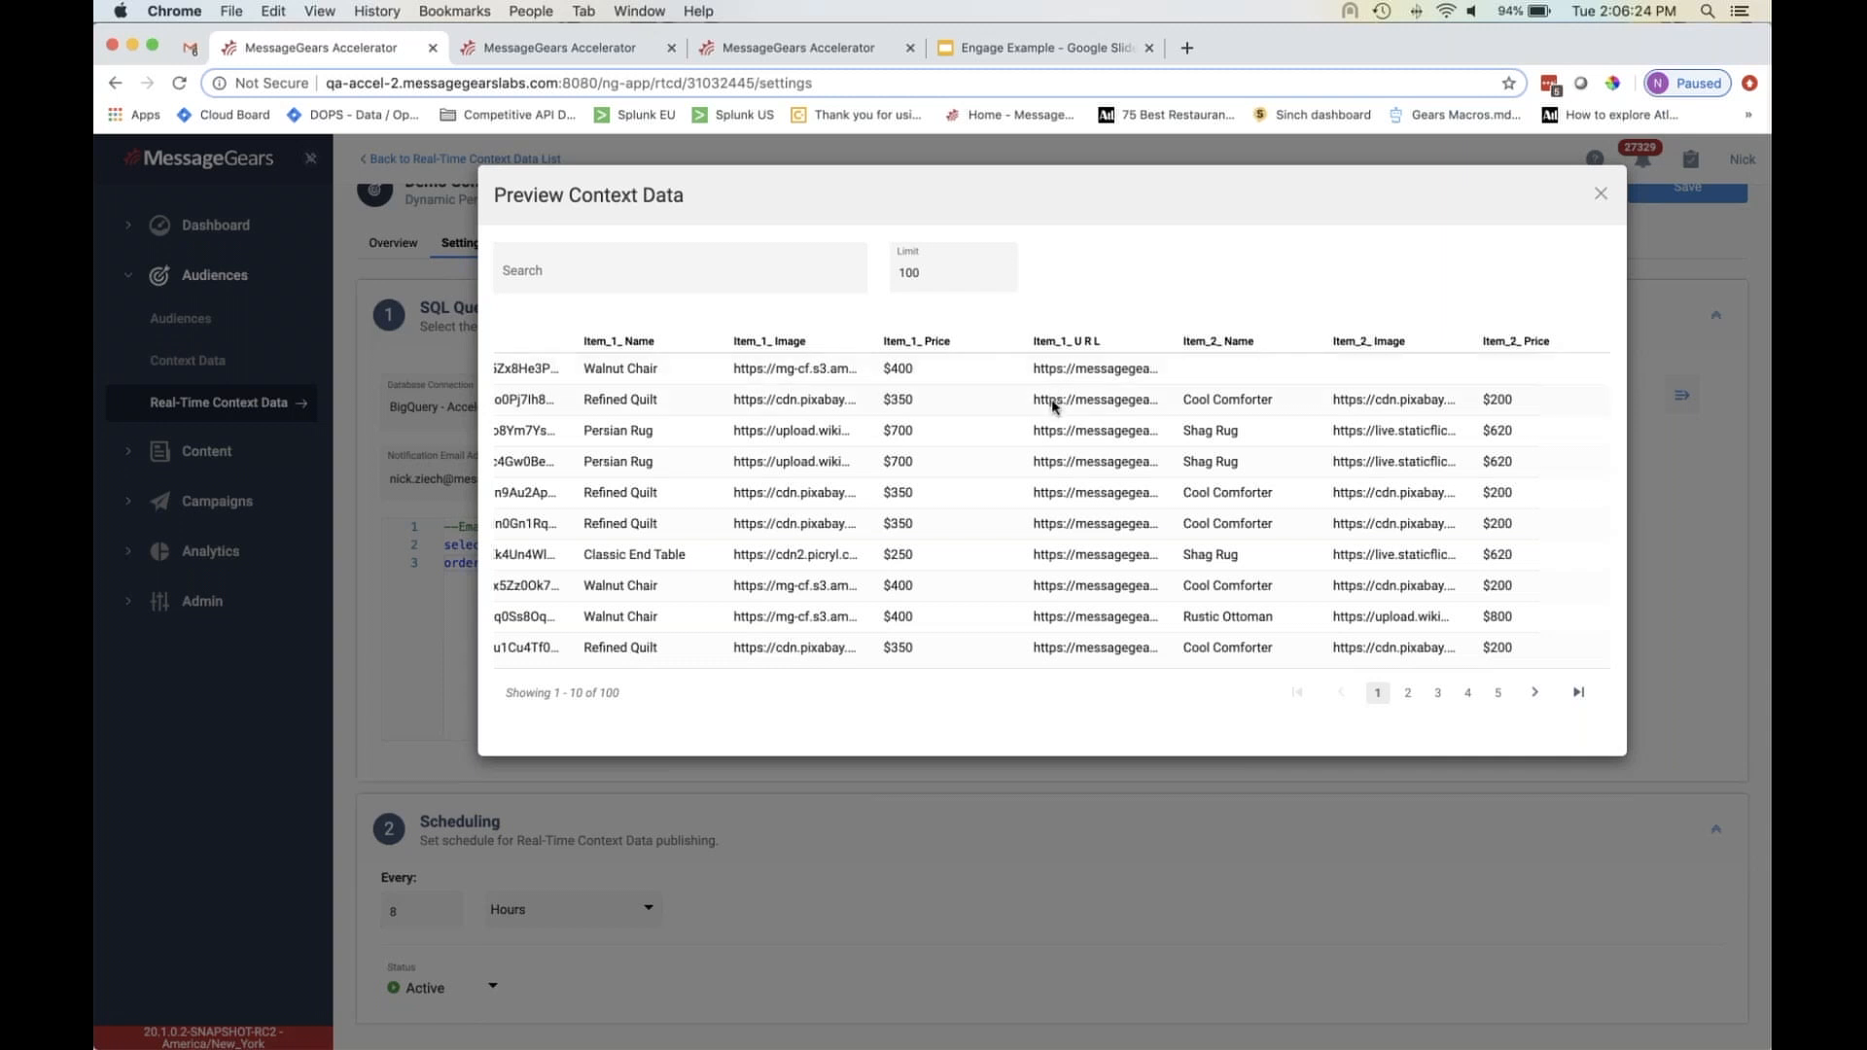
scroll(1053, 406, "left", 2)
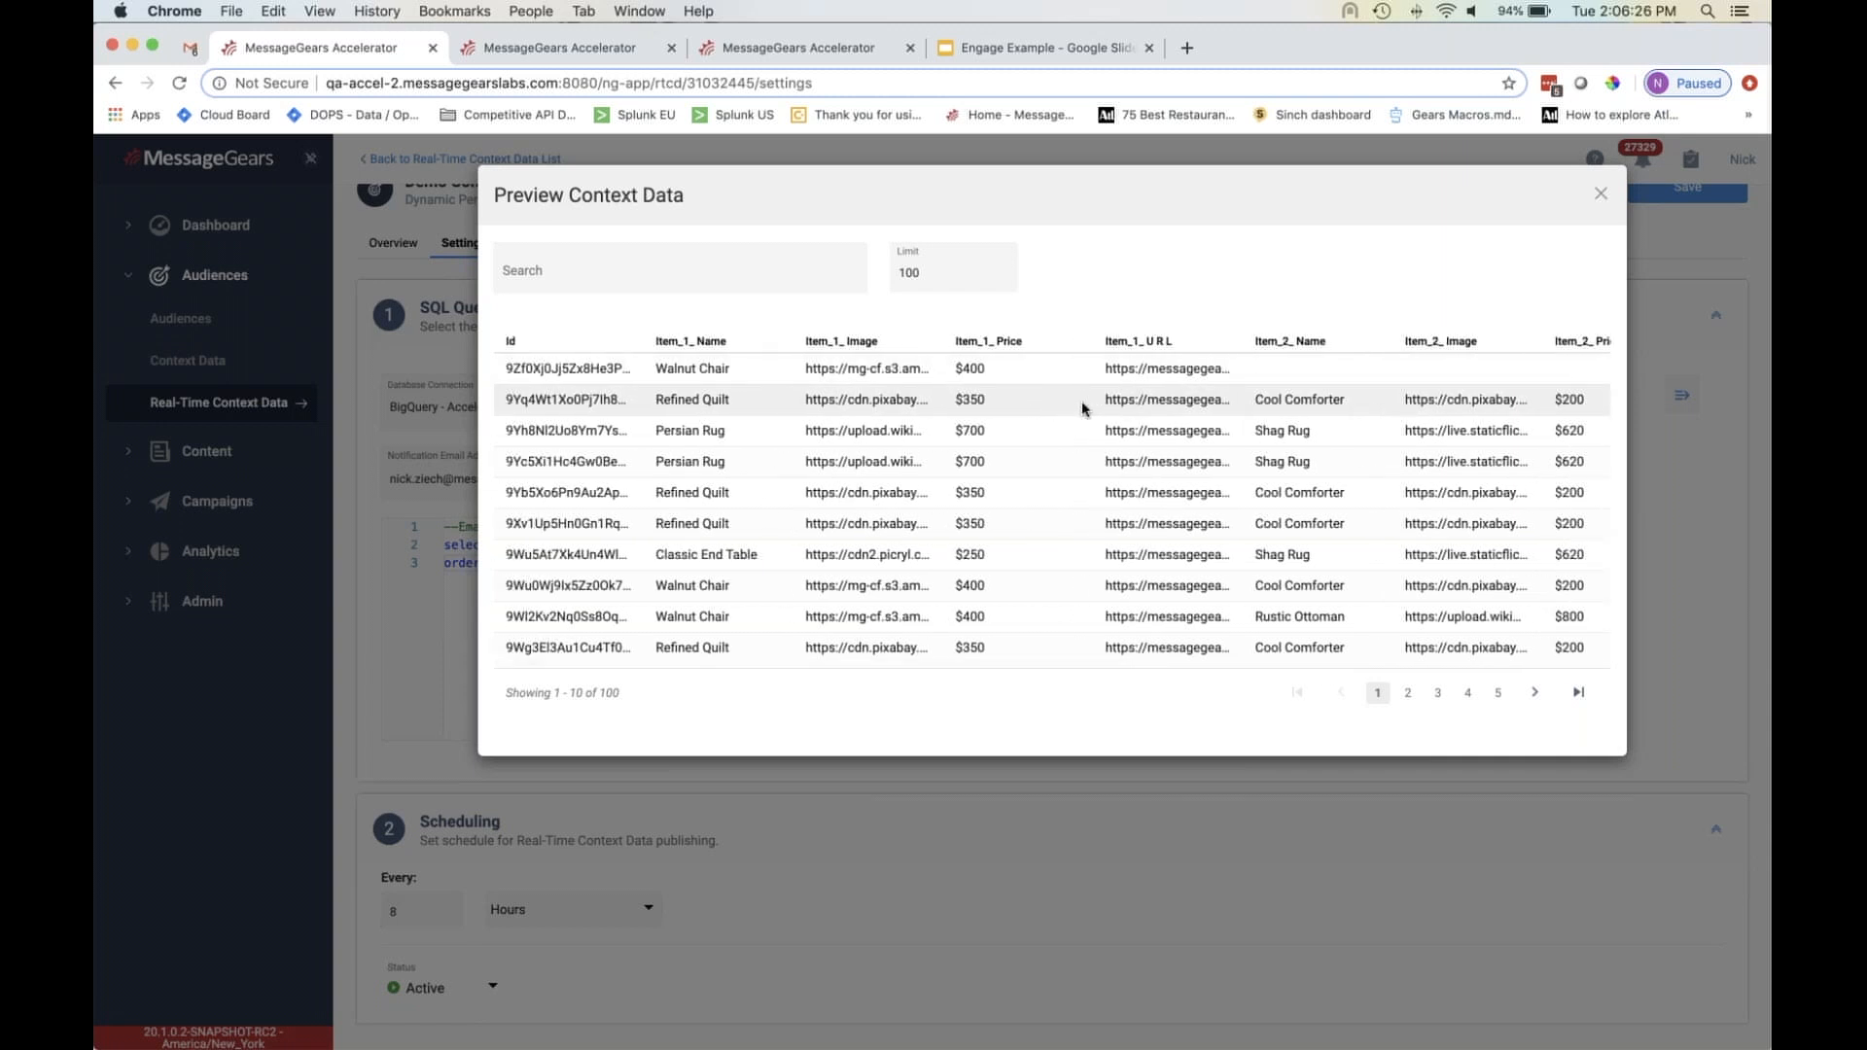
left_click(1600, 193)
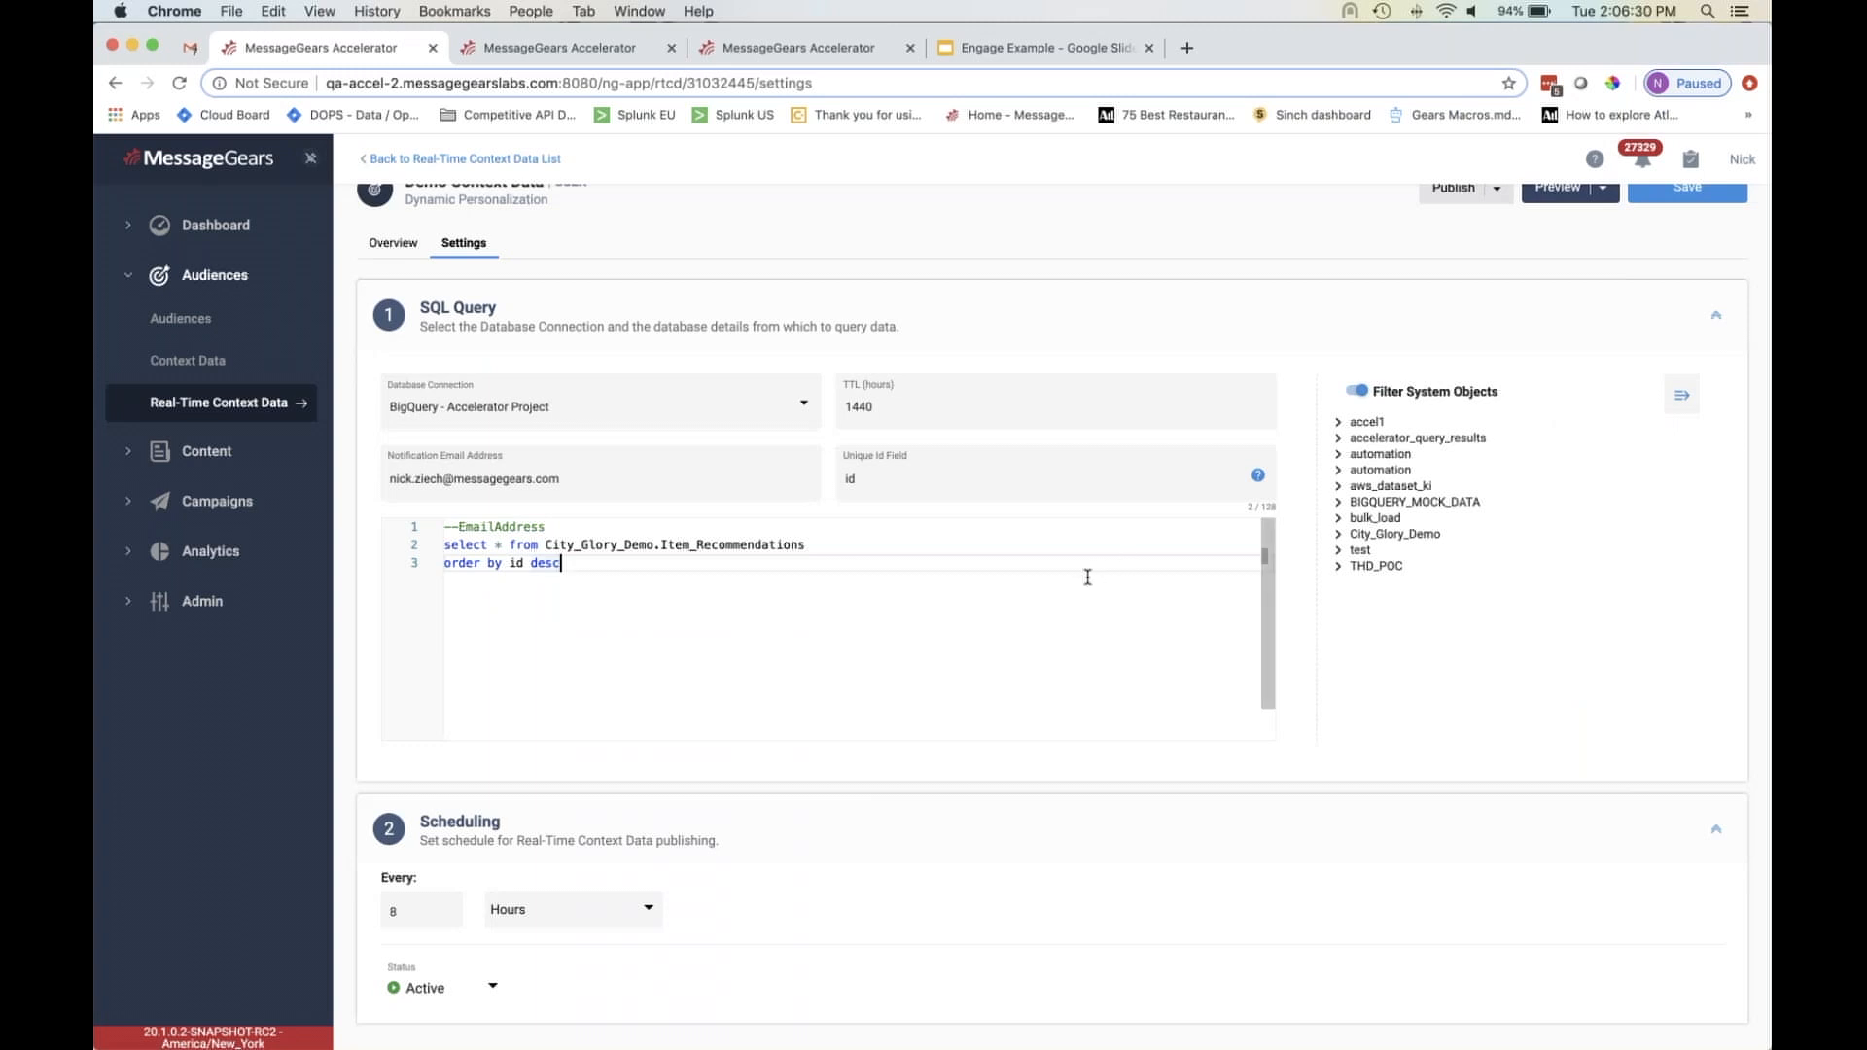
- Change the SQL query's source table to City_Glory_Demo.Updated_Recommendations
scroll(1093, 572, "up", 1)
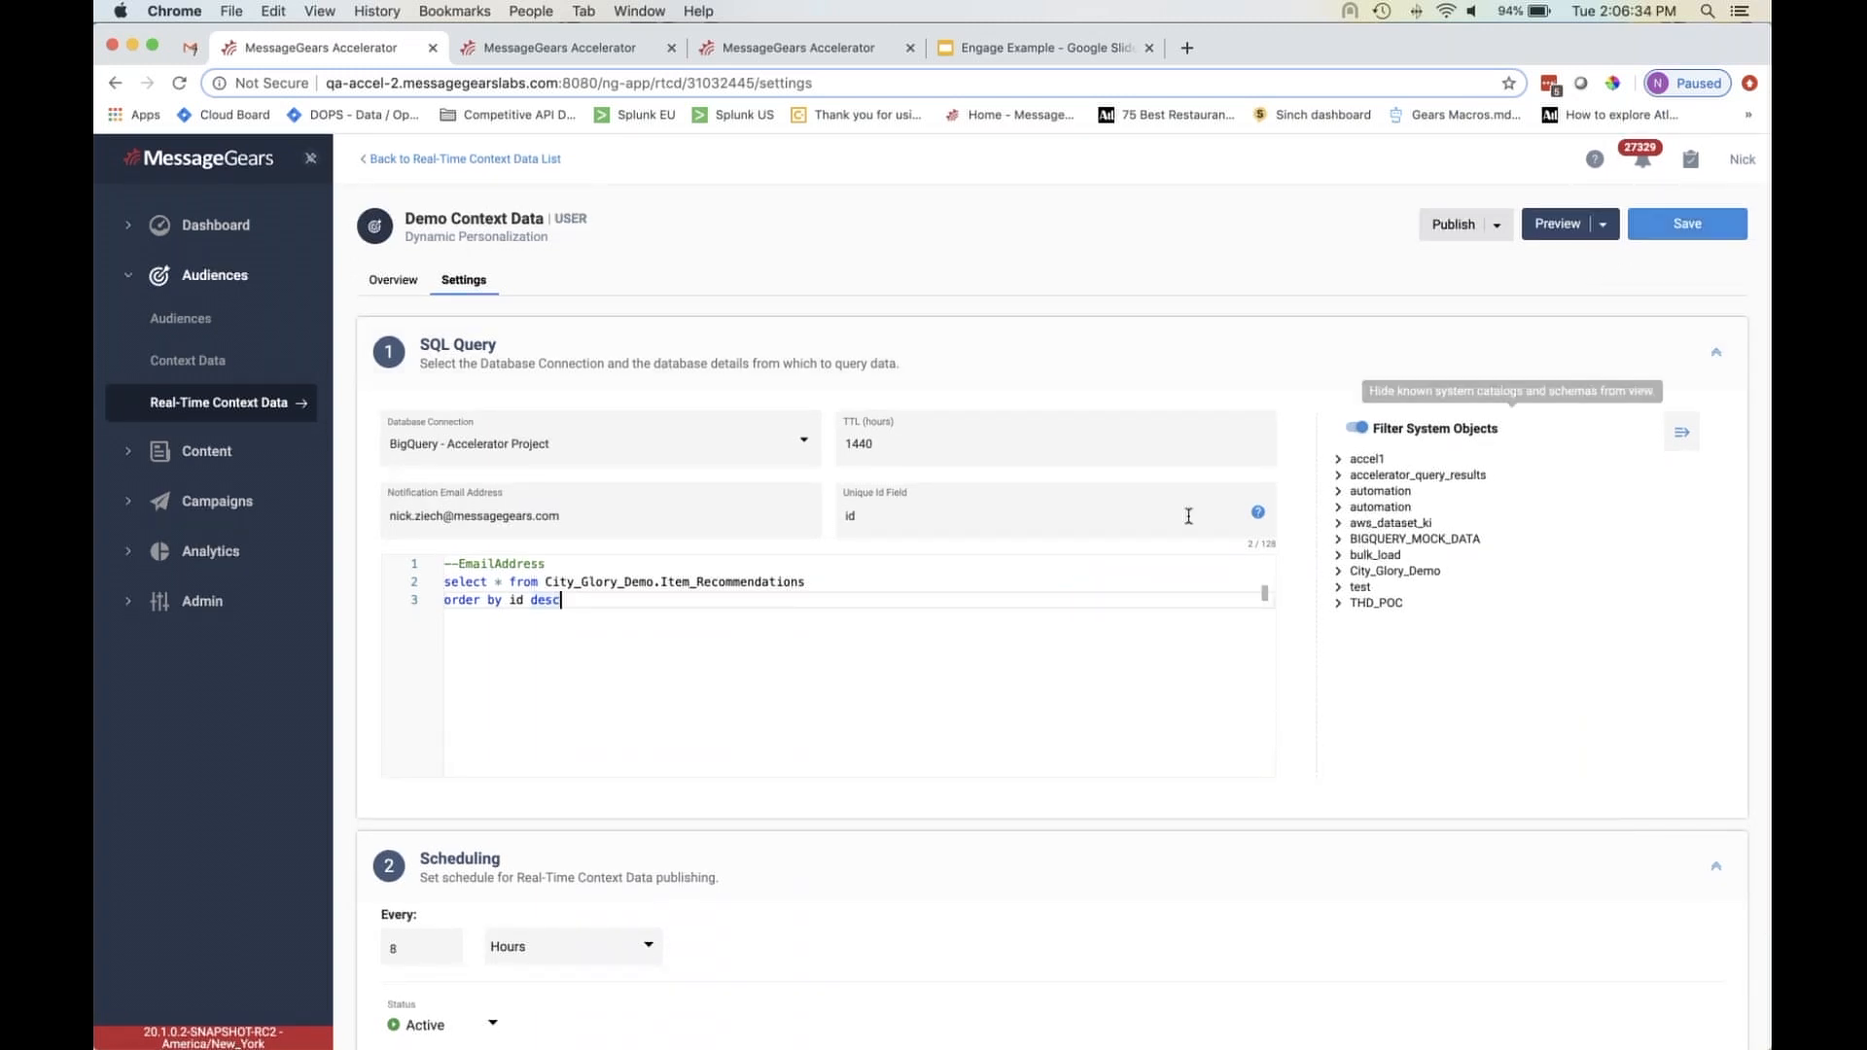
scroll(1185, 514, "down", 1)
scroll(1184, 513, "down", 1)
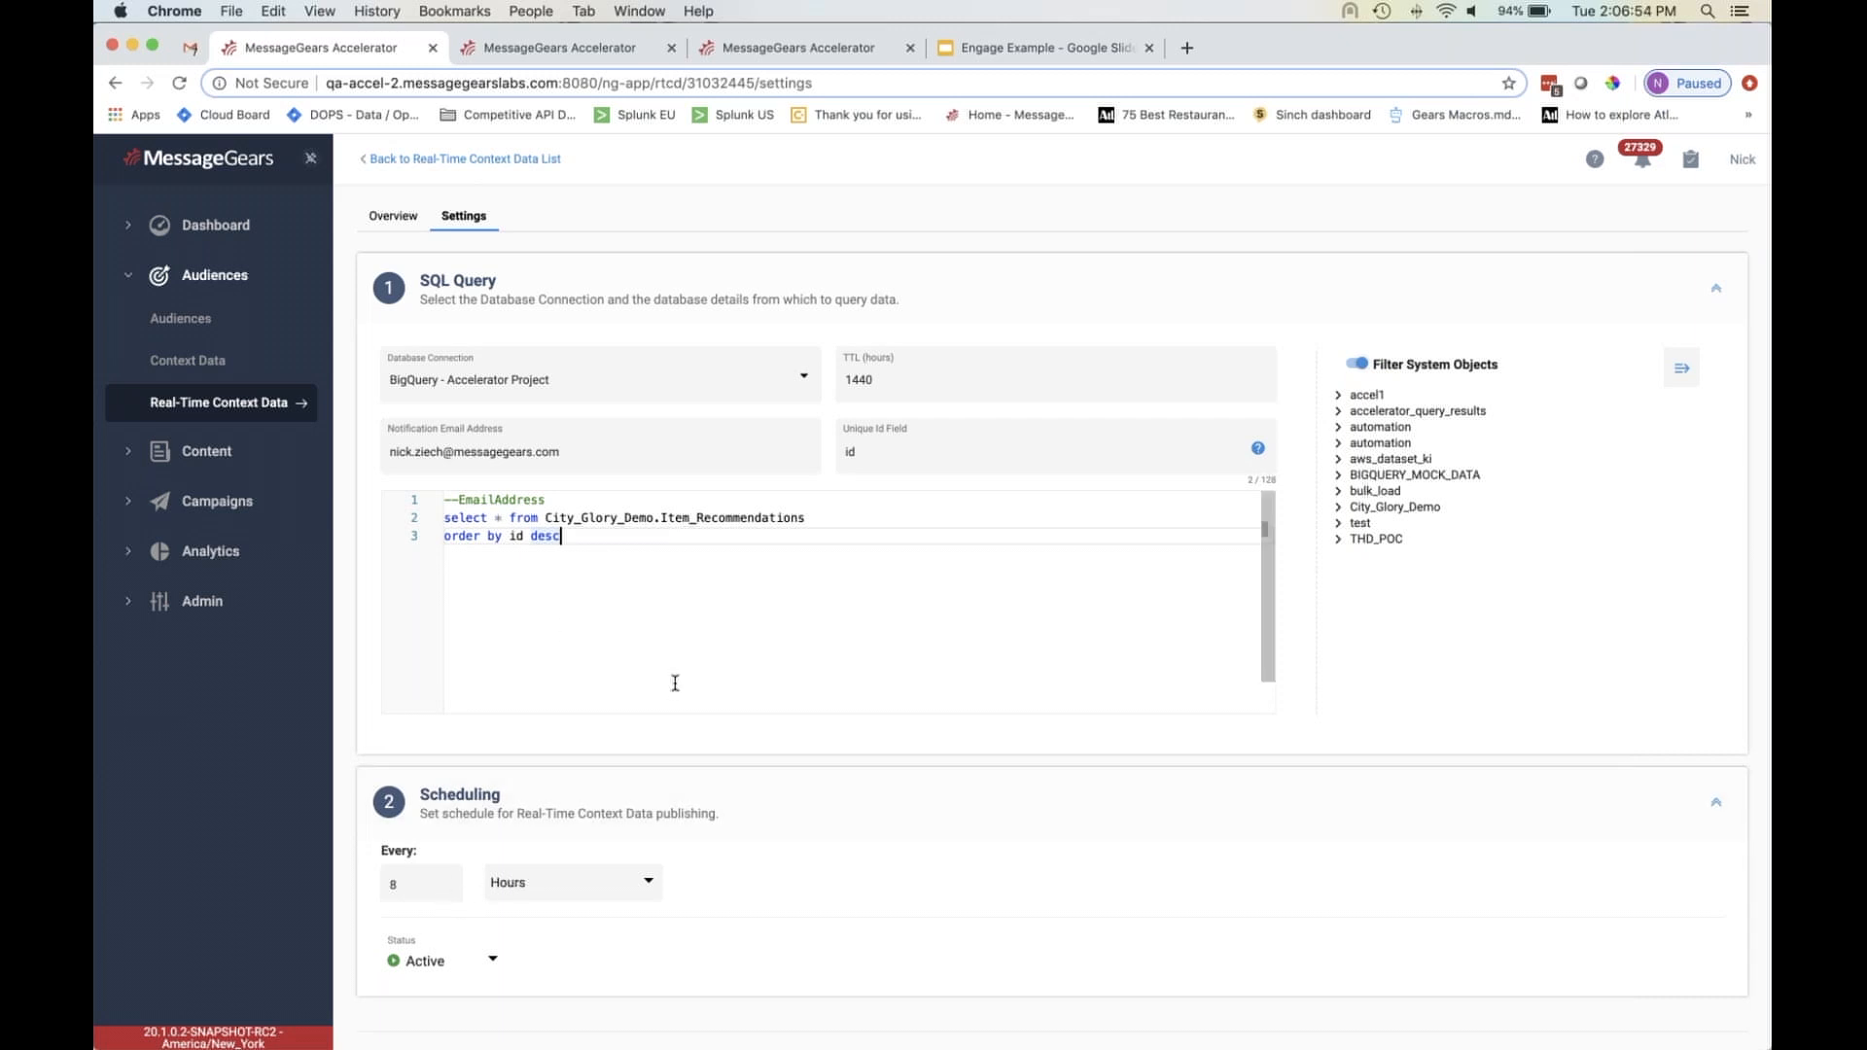
left_click(689, 516)
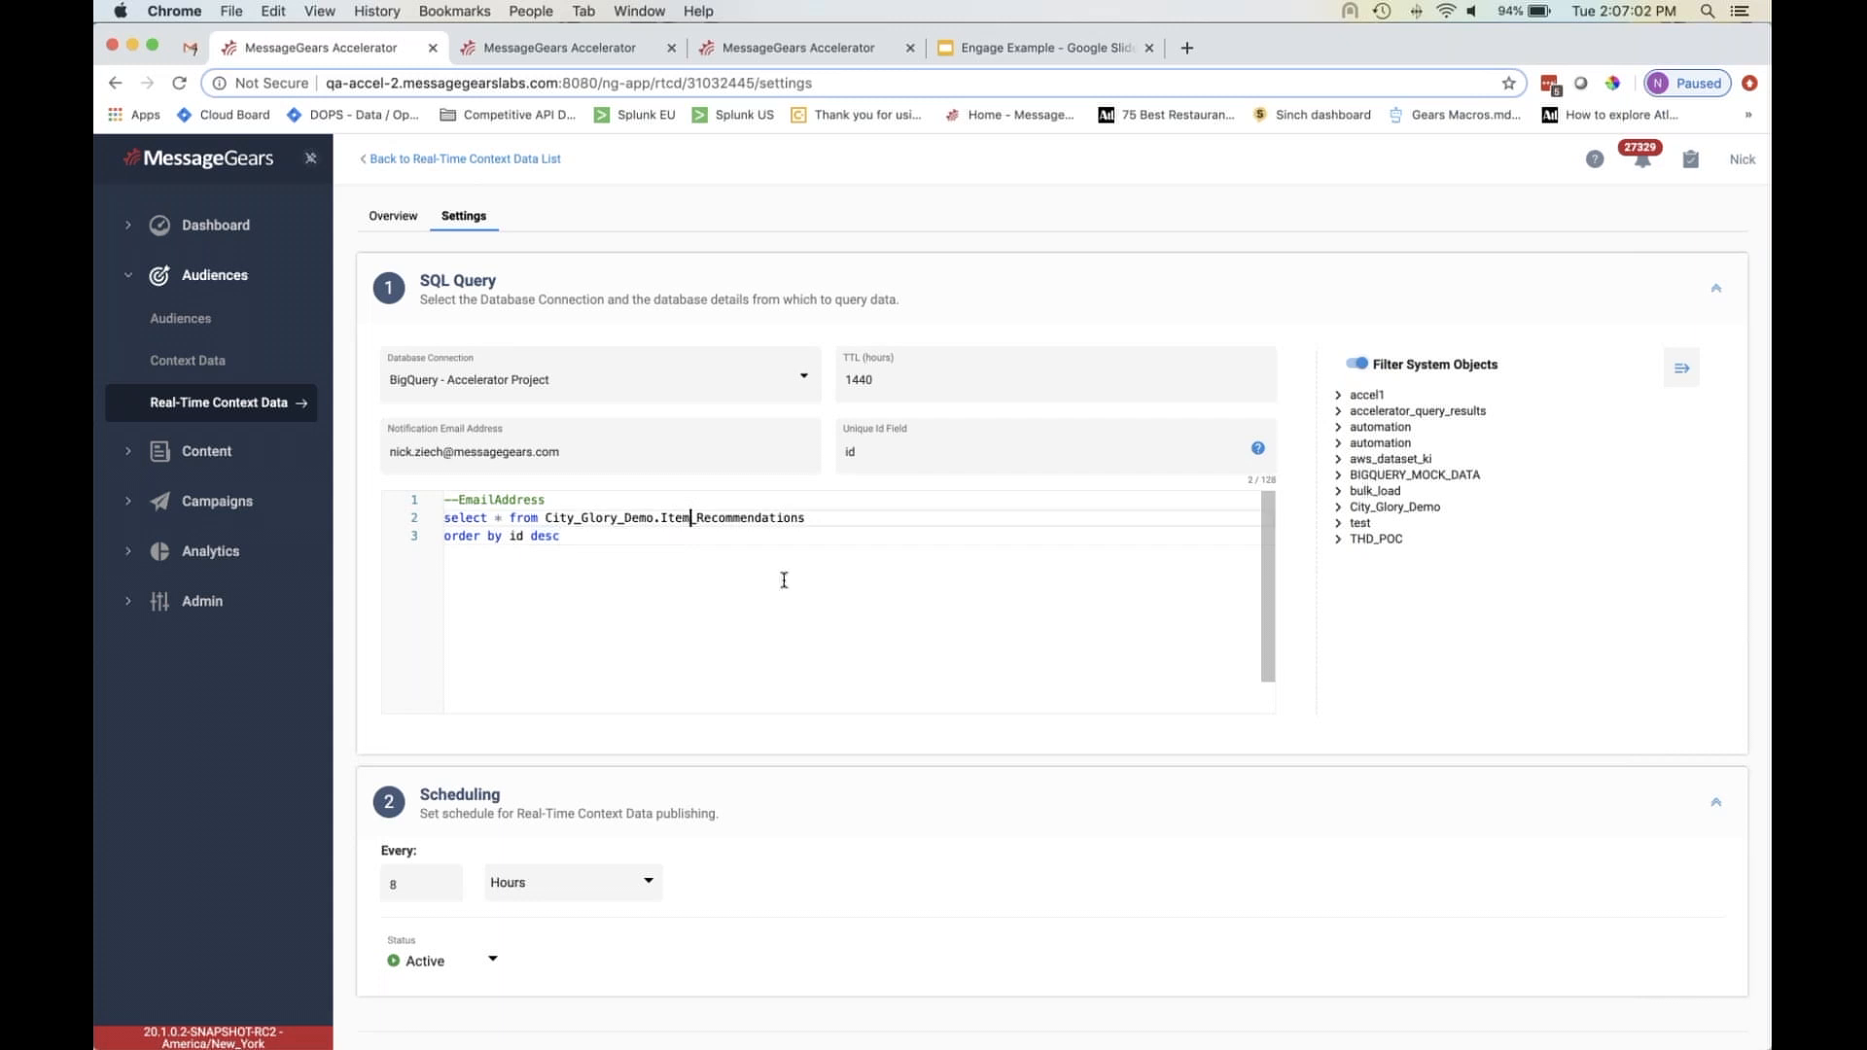
key("BackSpace")
key("BackSpace")
key("BackSpace")
key("BackSpace")
type("Updated")
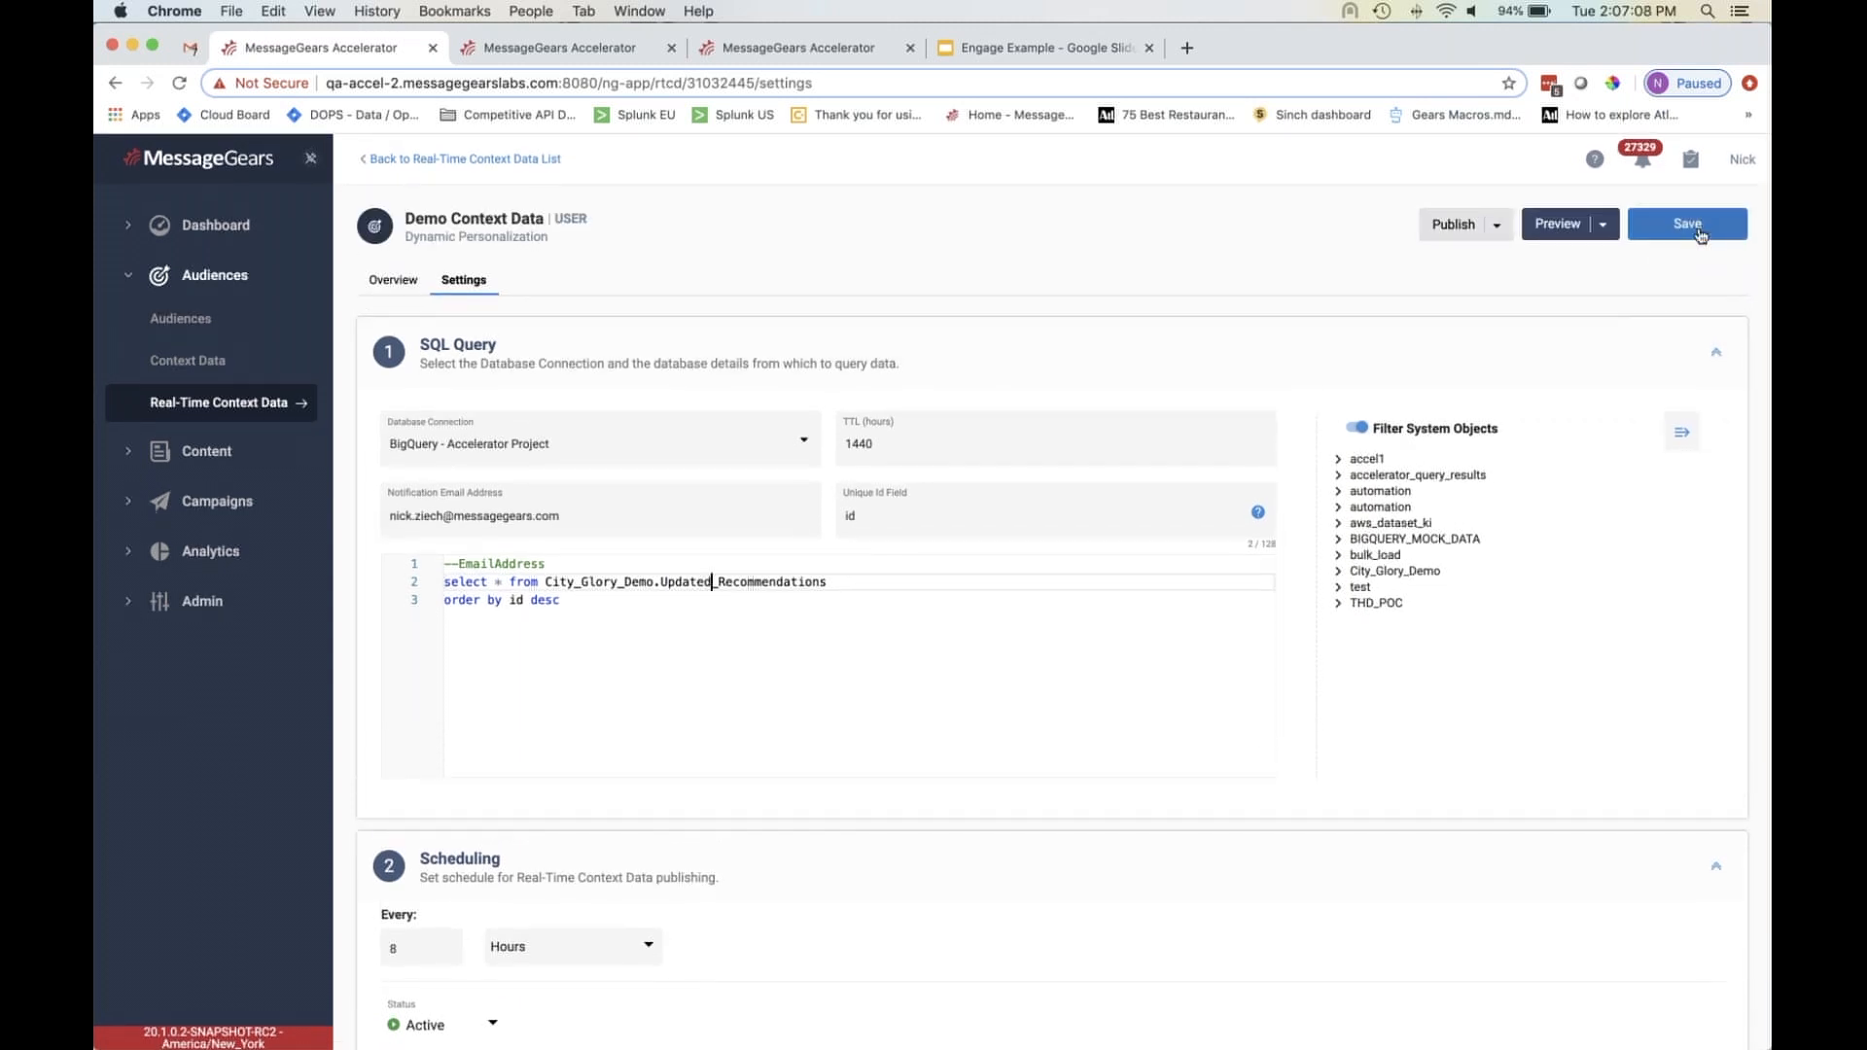
- Save the Demo Context Data and publish it
left_click(1697, 234)
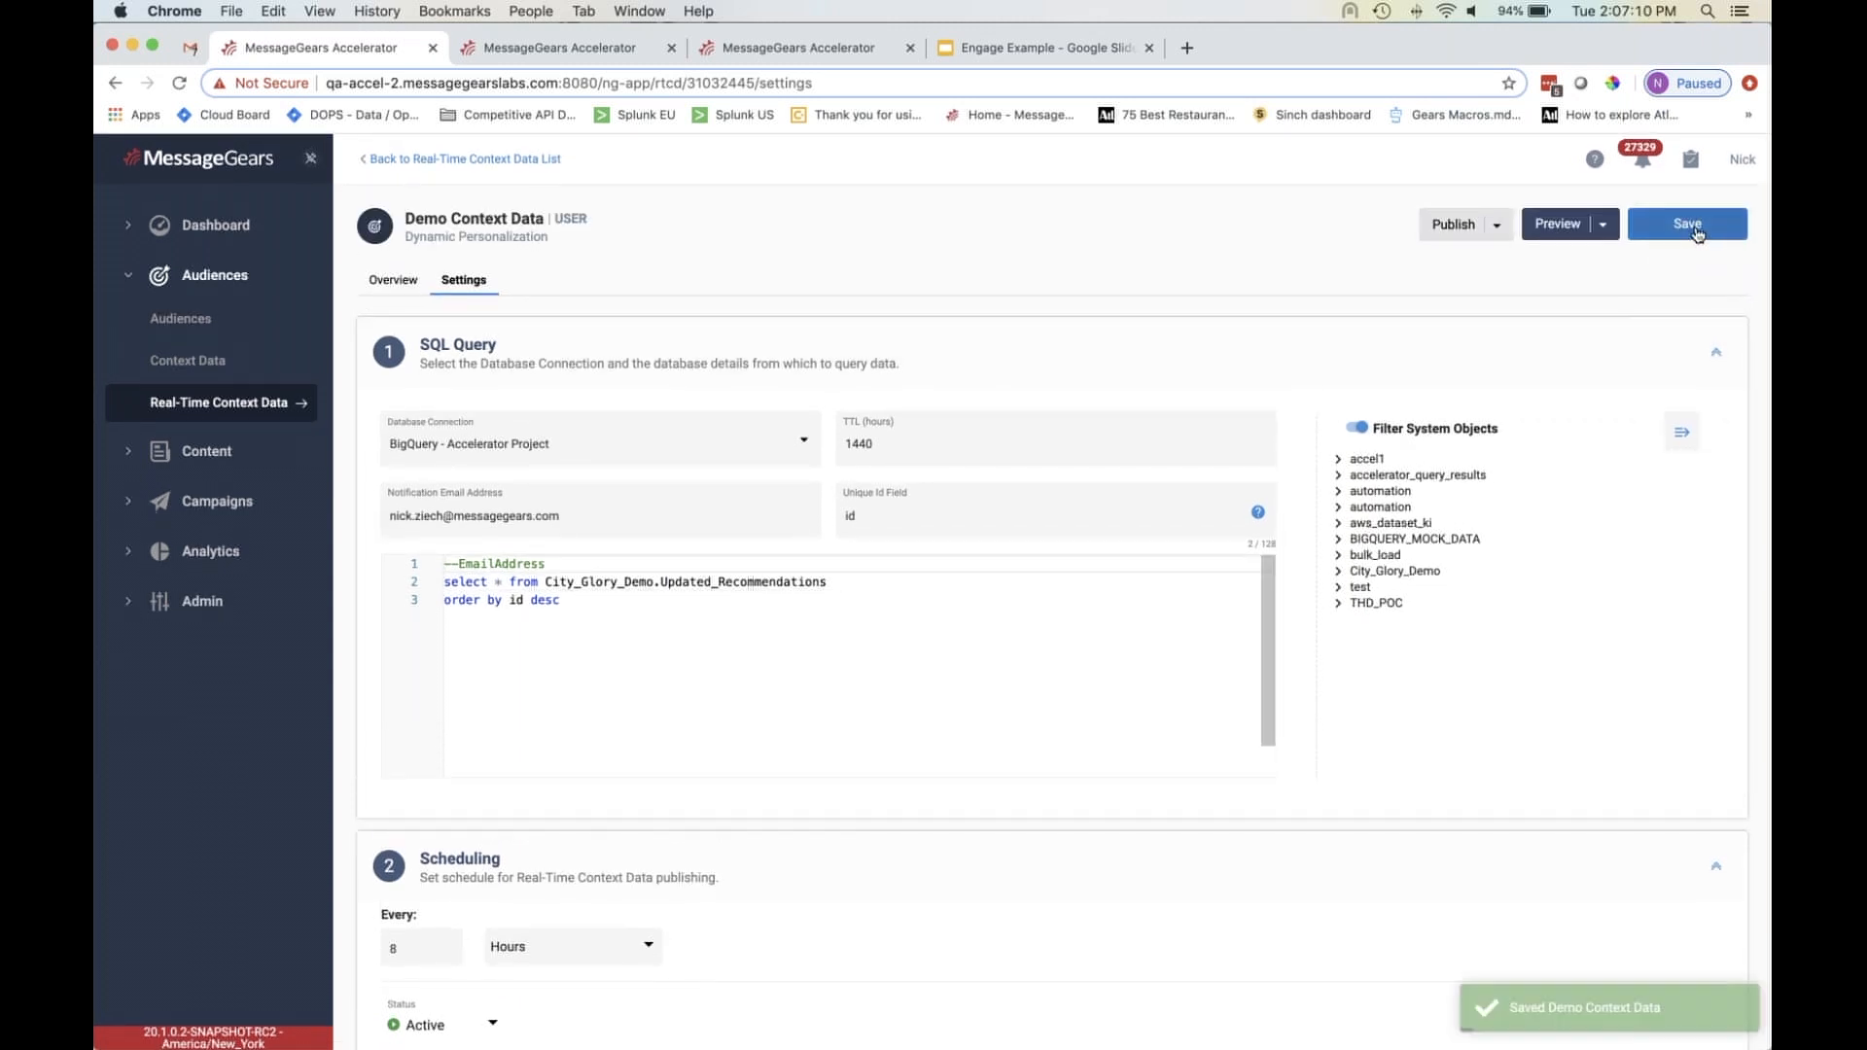
left_click(1494, 237)
left_click(1466, 259)
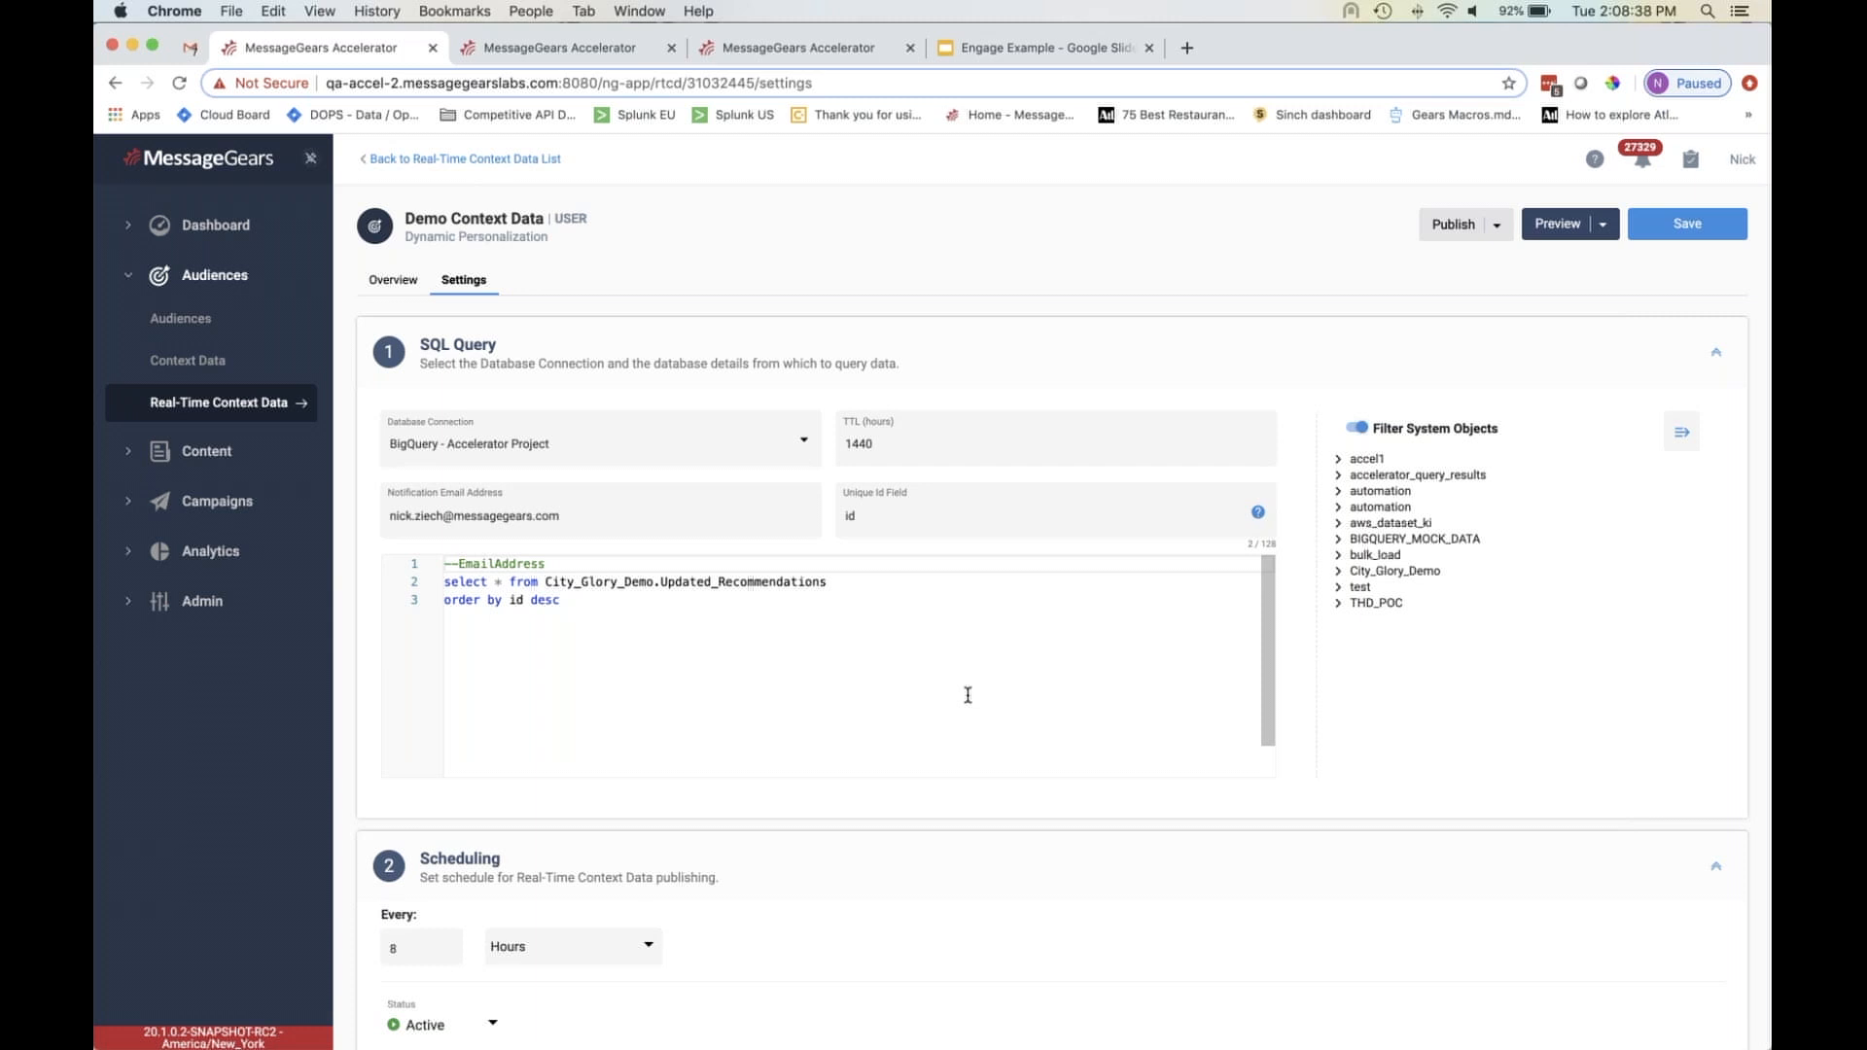
- Examine the Demo Context Data overview analytics, including the last promotion, hits, misses and daily chart
left_click(391, 282)
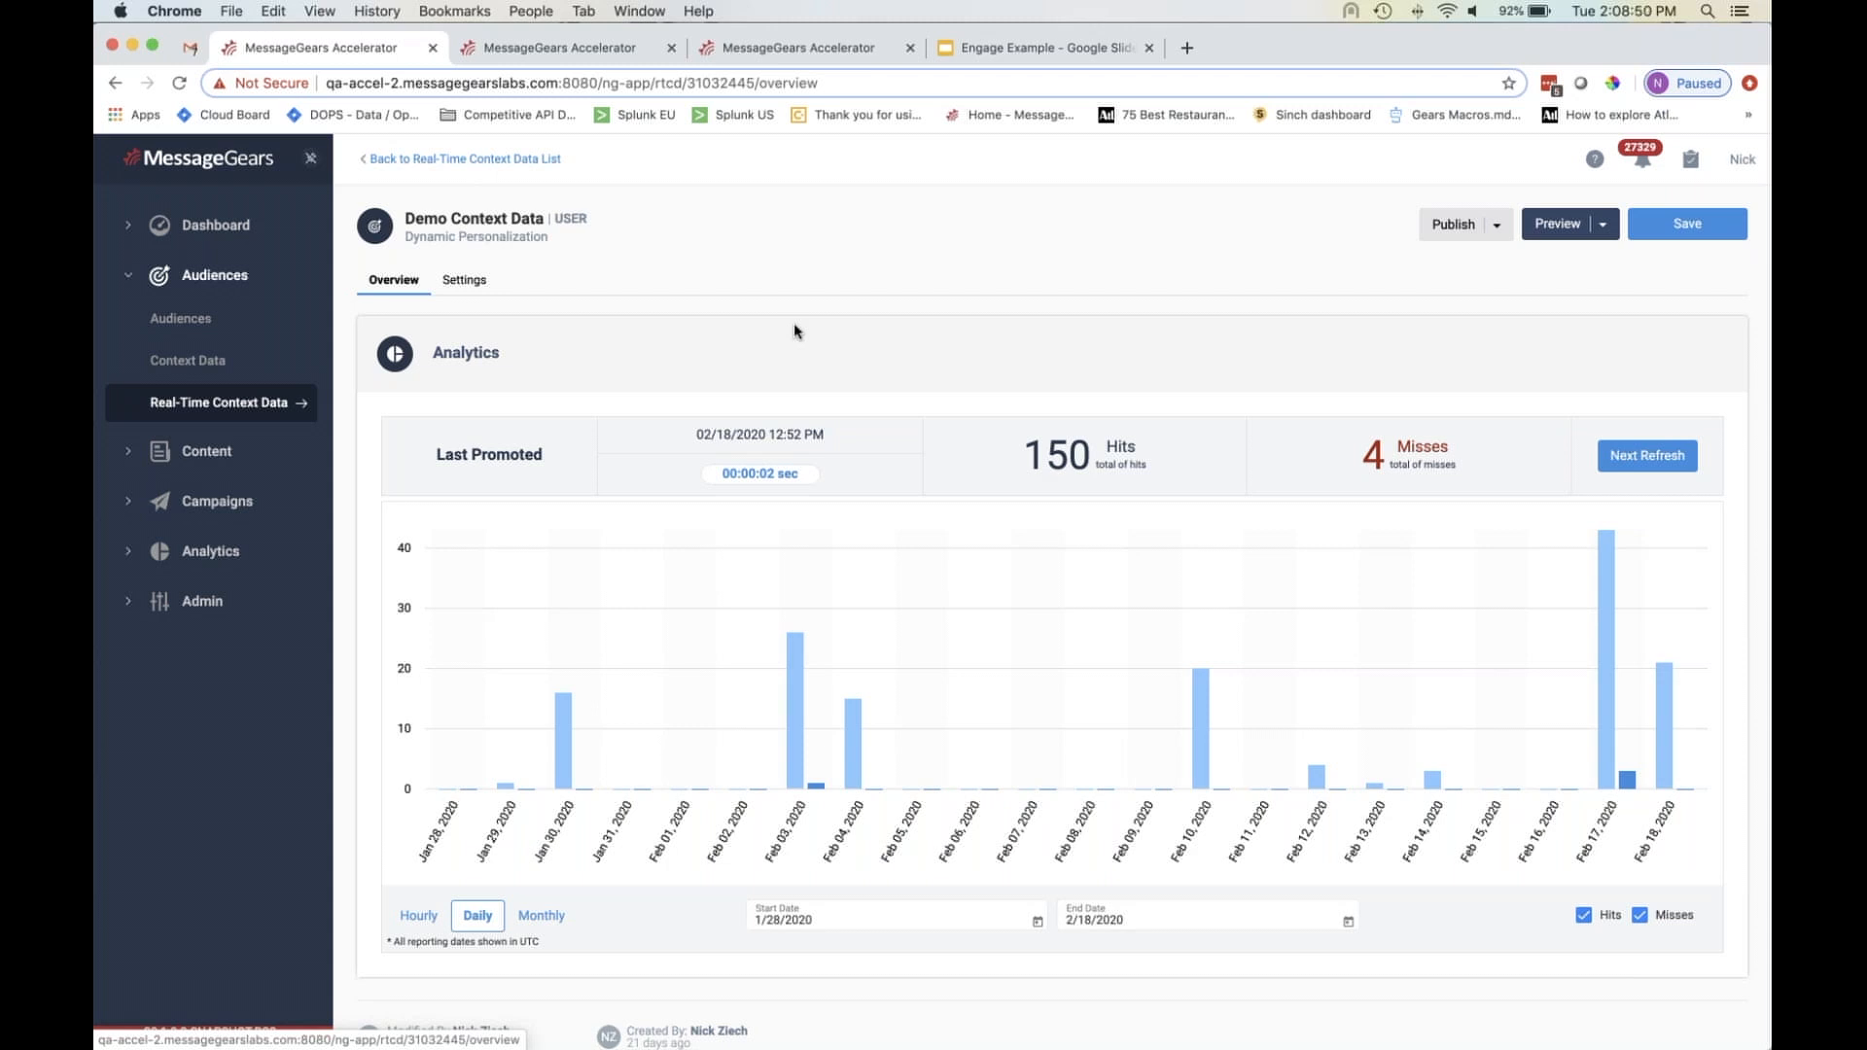
scroll(793, 325, "down", 1)
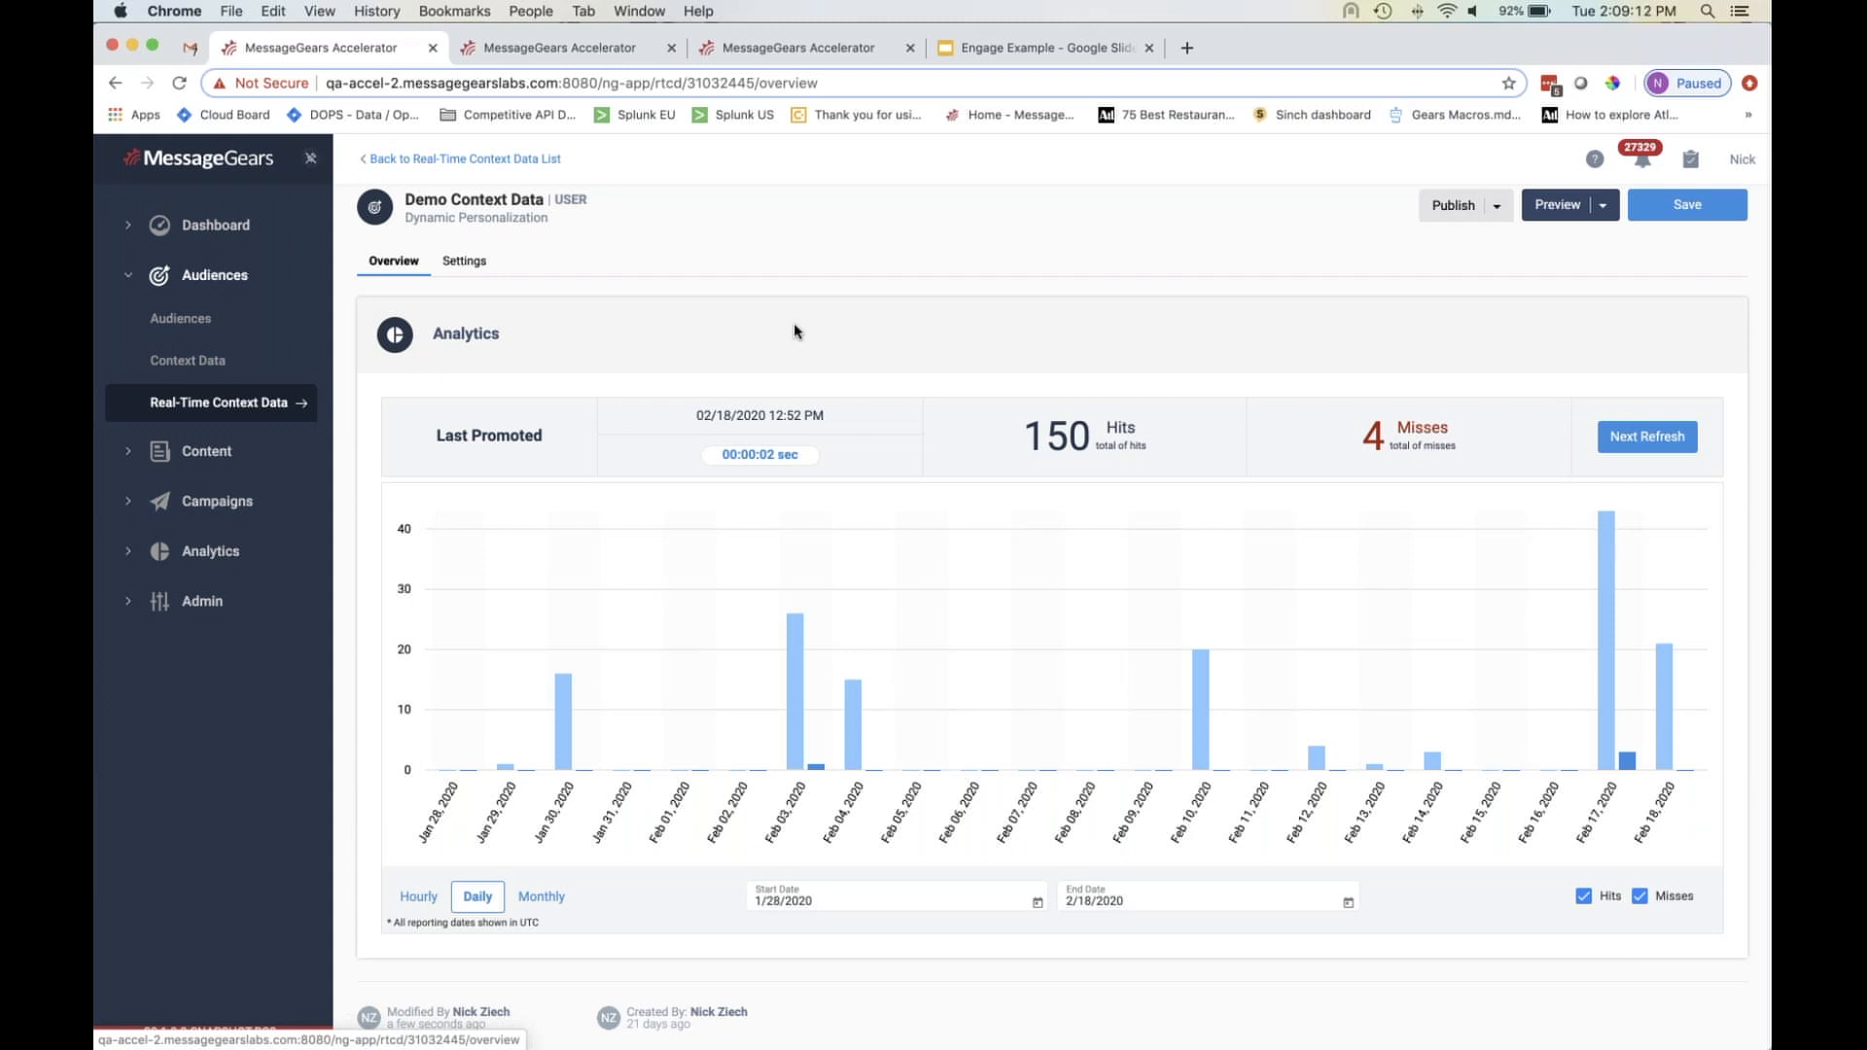
scroll(794, 331, "down", 1)
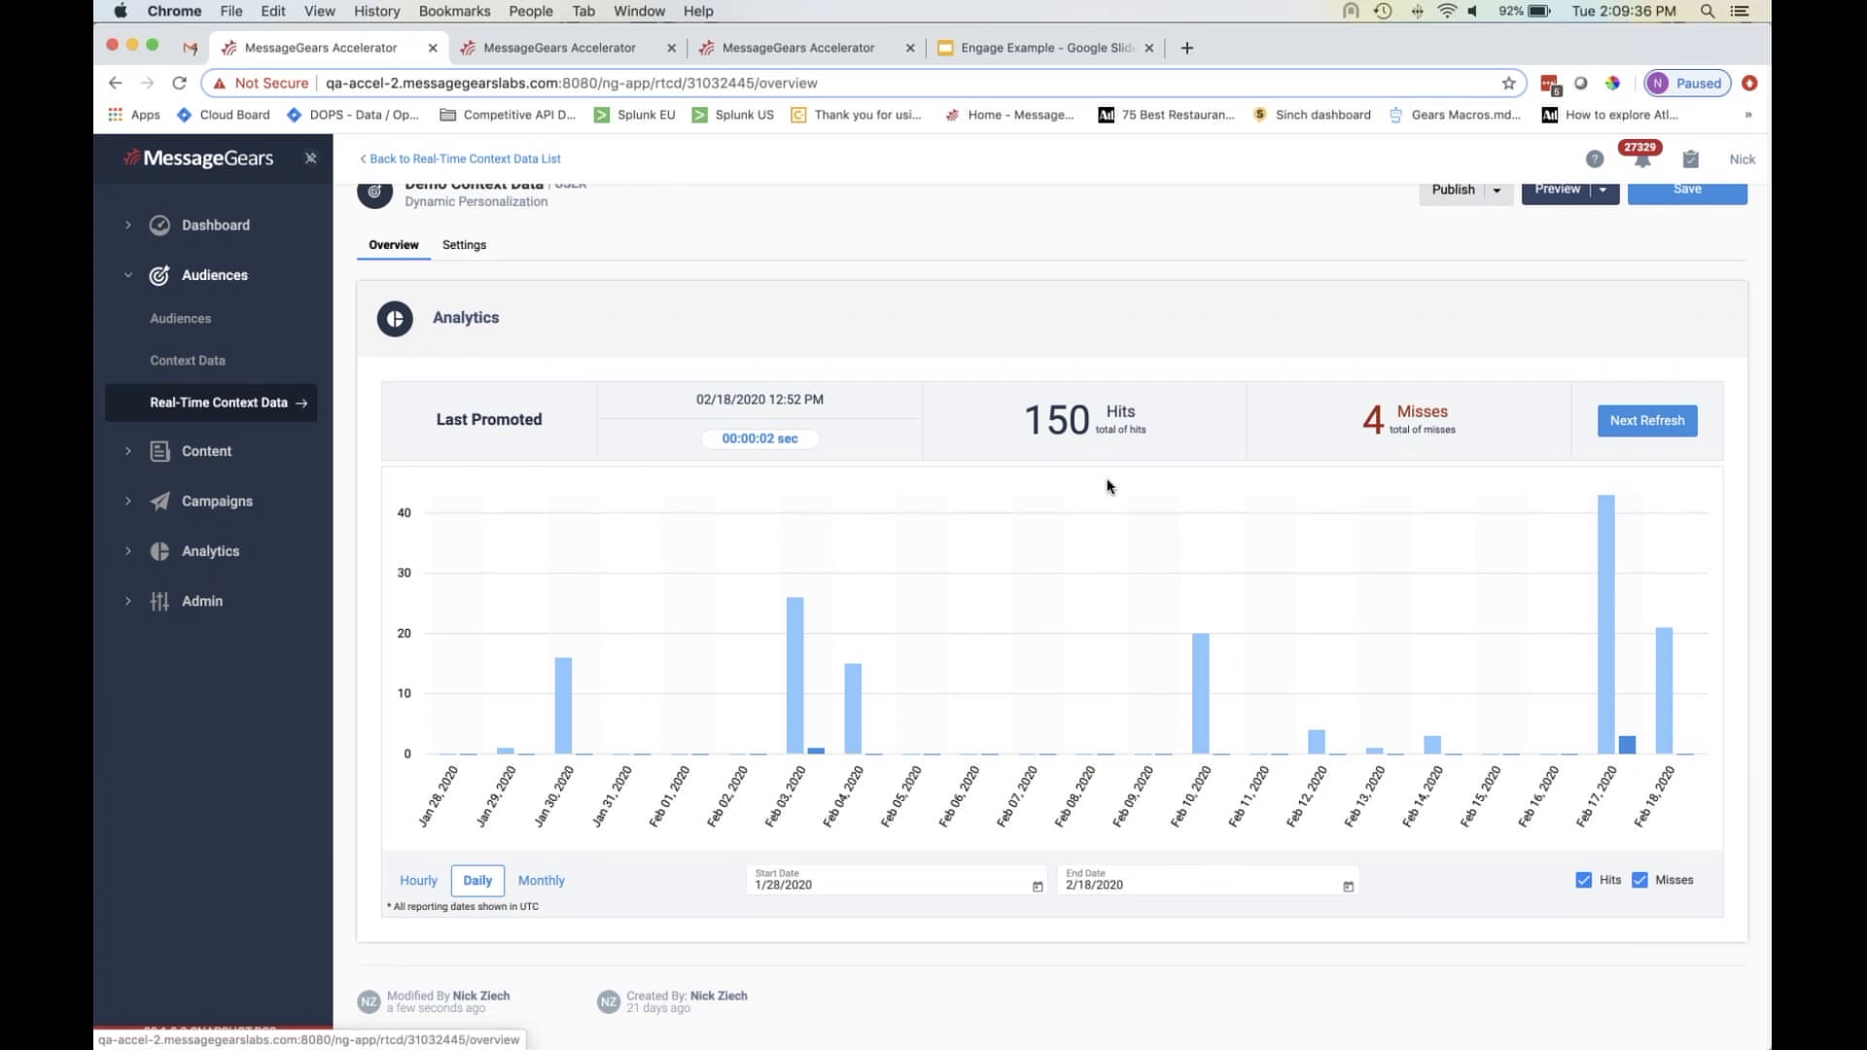
- Switch to Gmail, reload the open City and Glory Furniture email, and review its recommended items
left_click(192, 57)
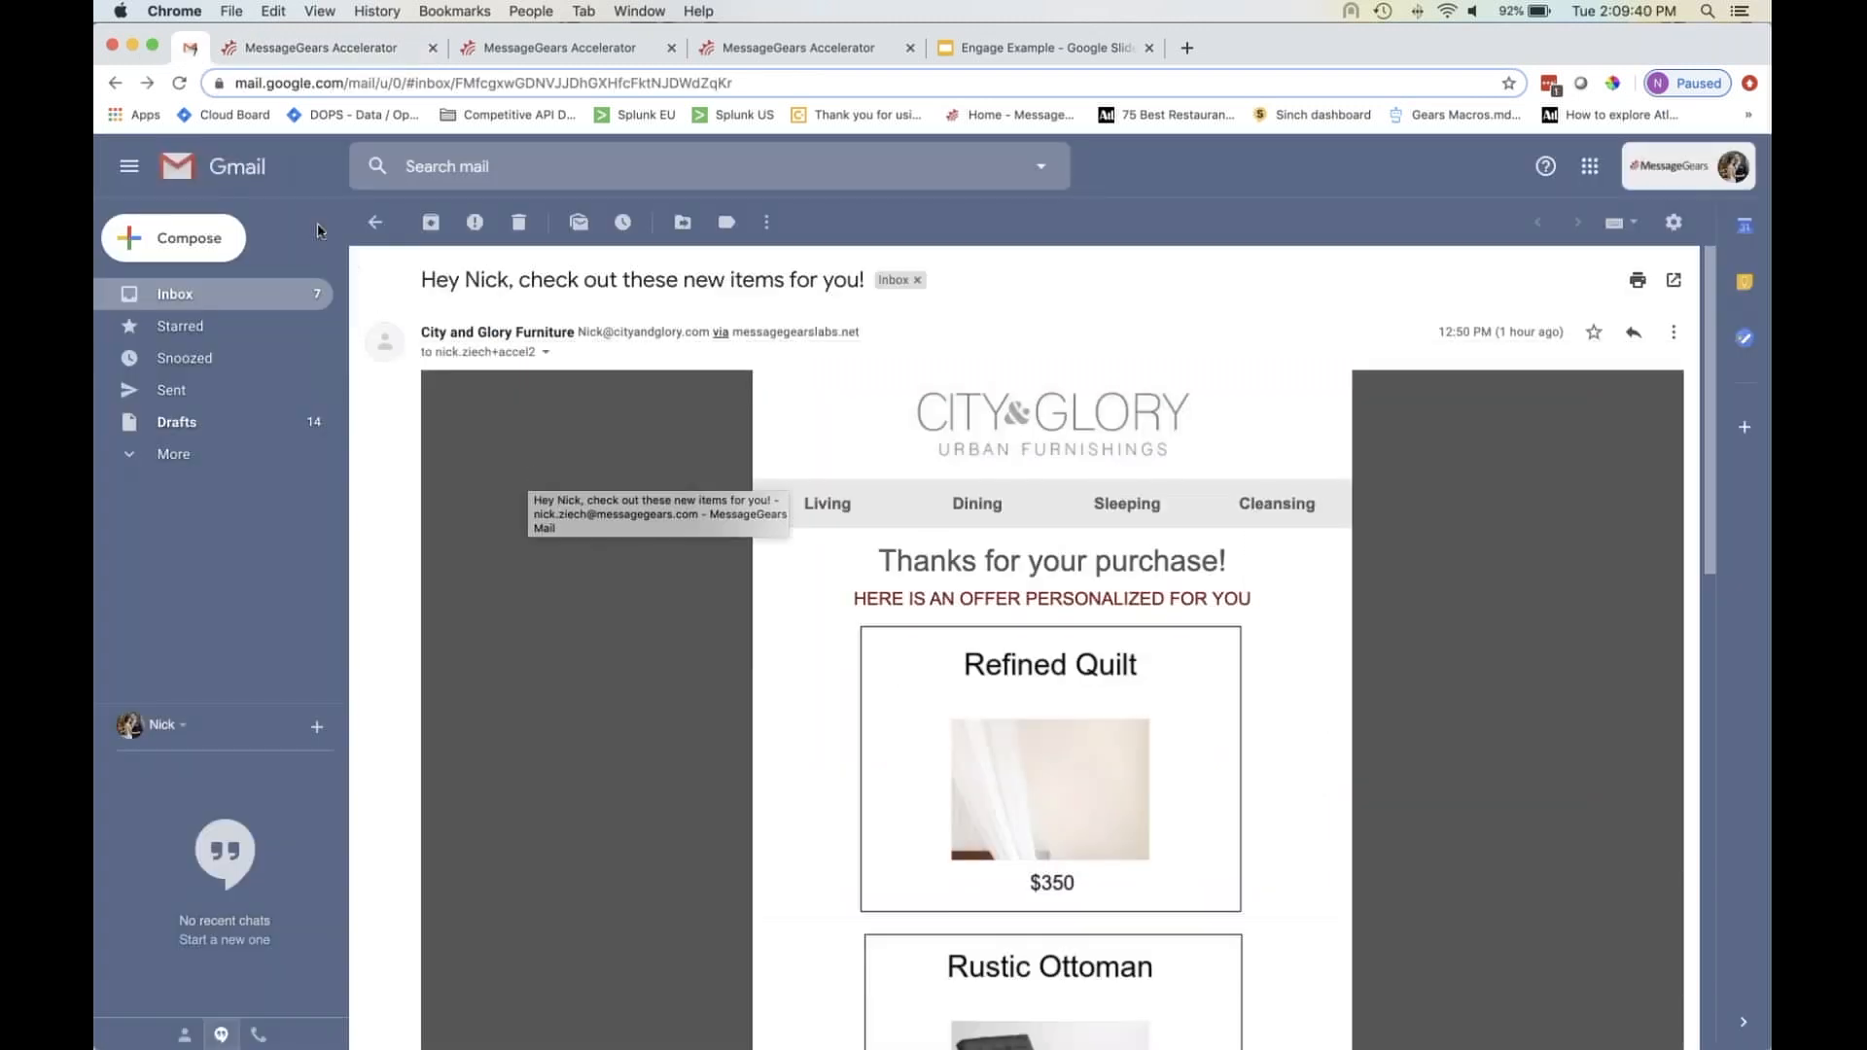
left_click(179, 83)
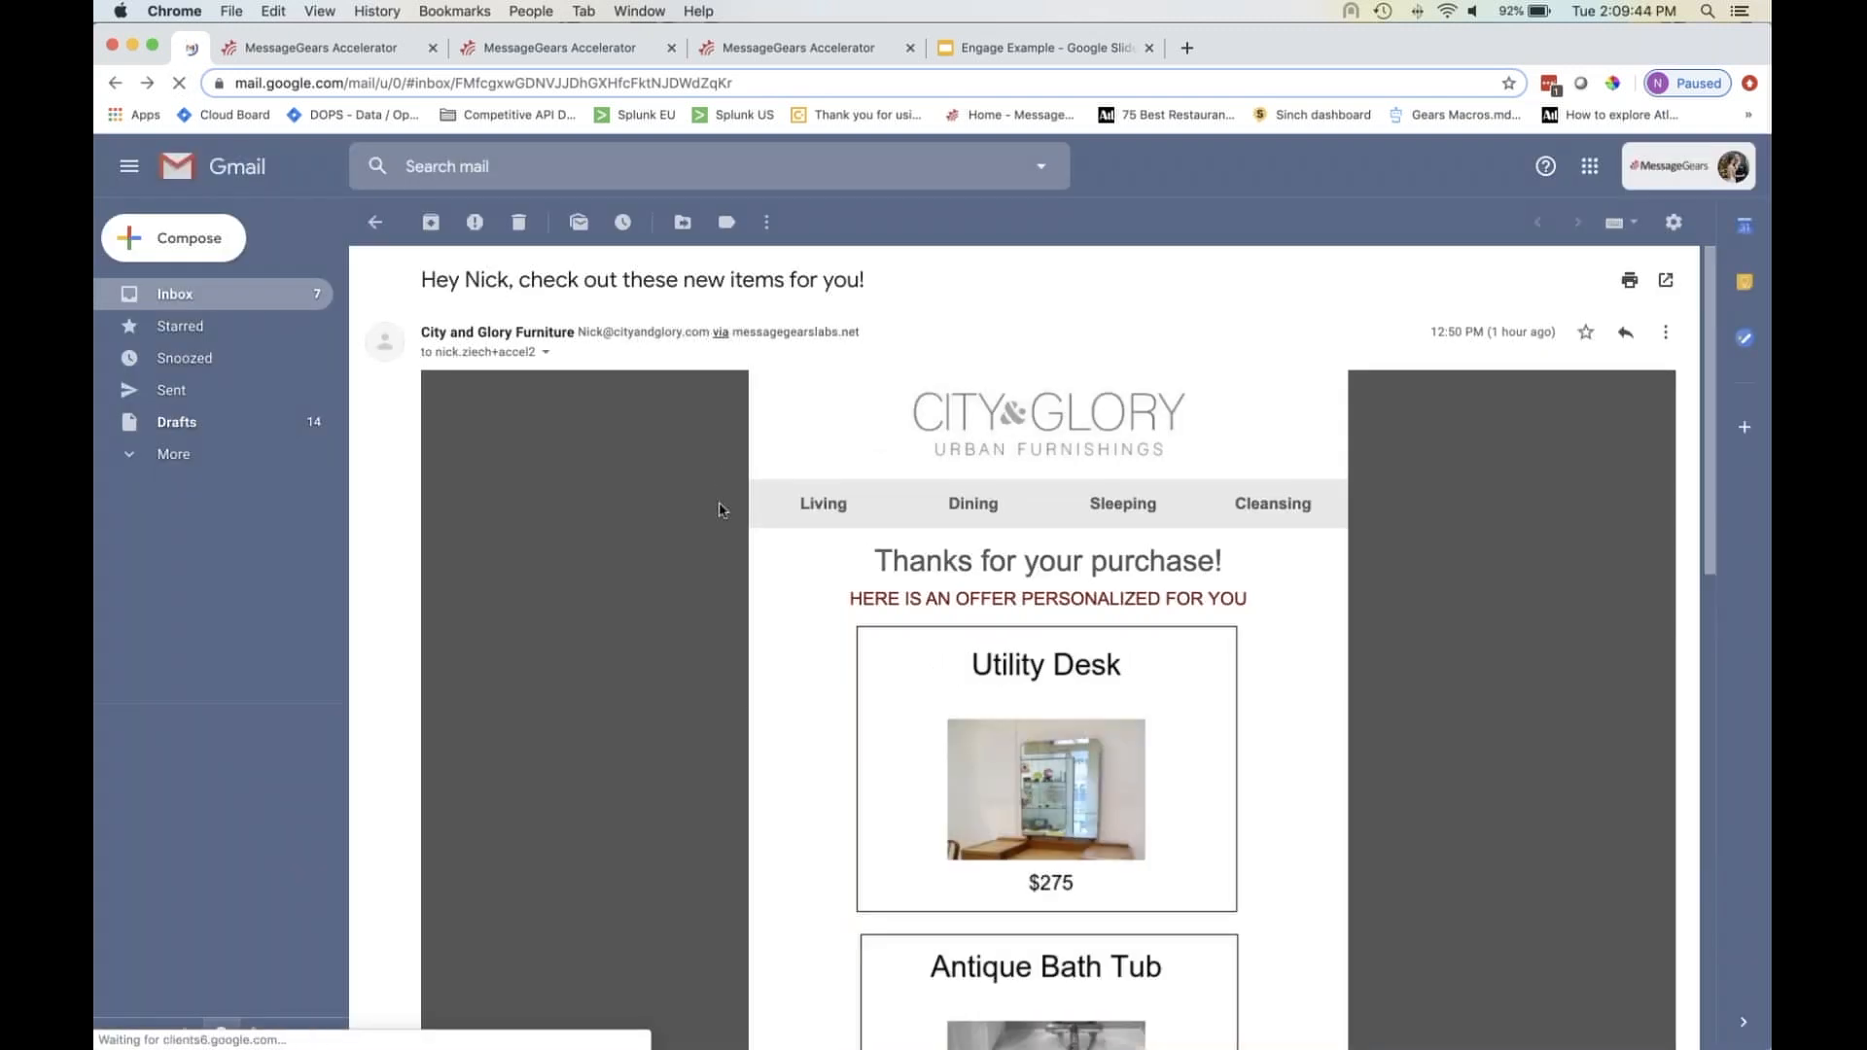
scroll(720, 509, "down", 2)
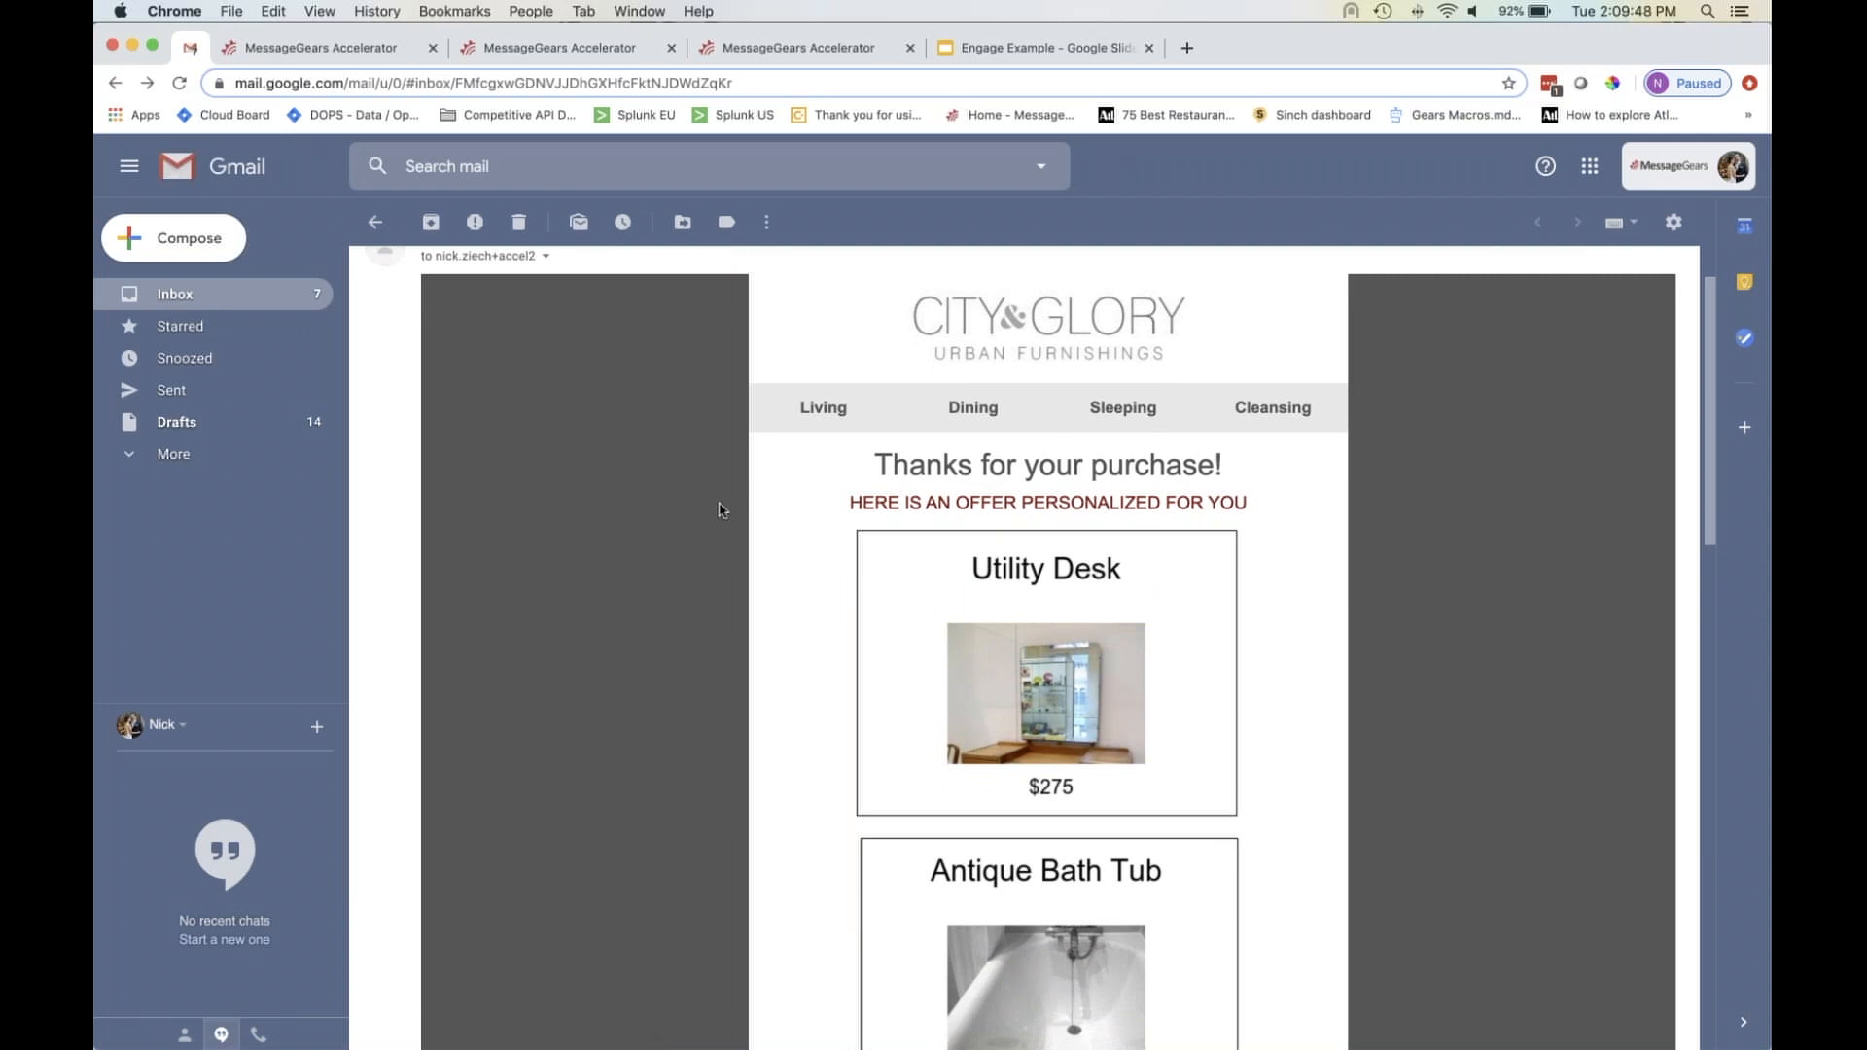
scroll(720, 510, "down", 2)
scroll(721, 510, "up", 3)
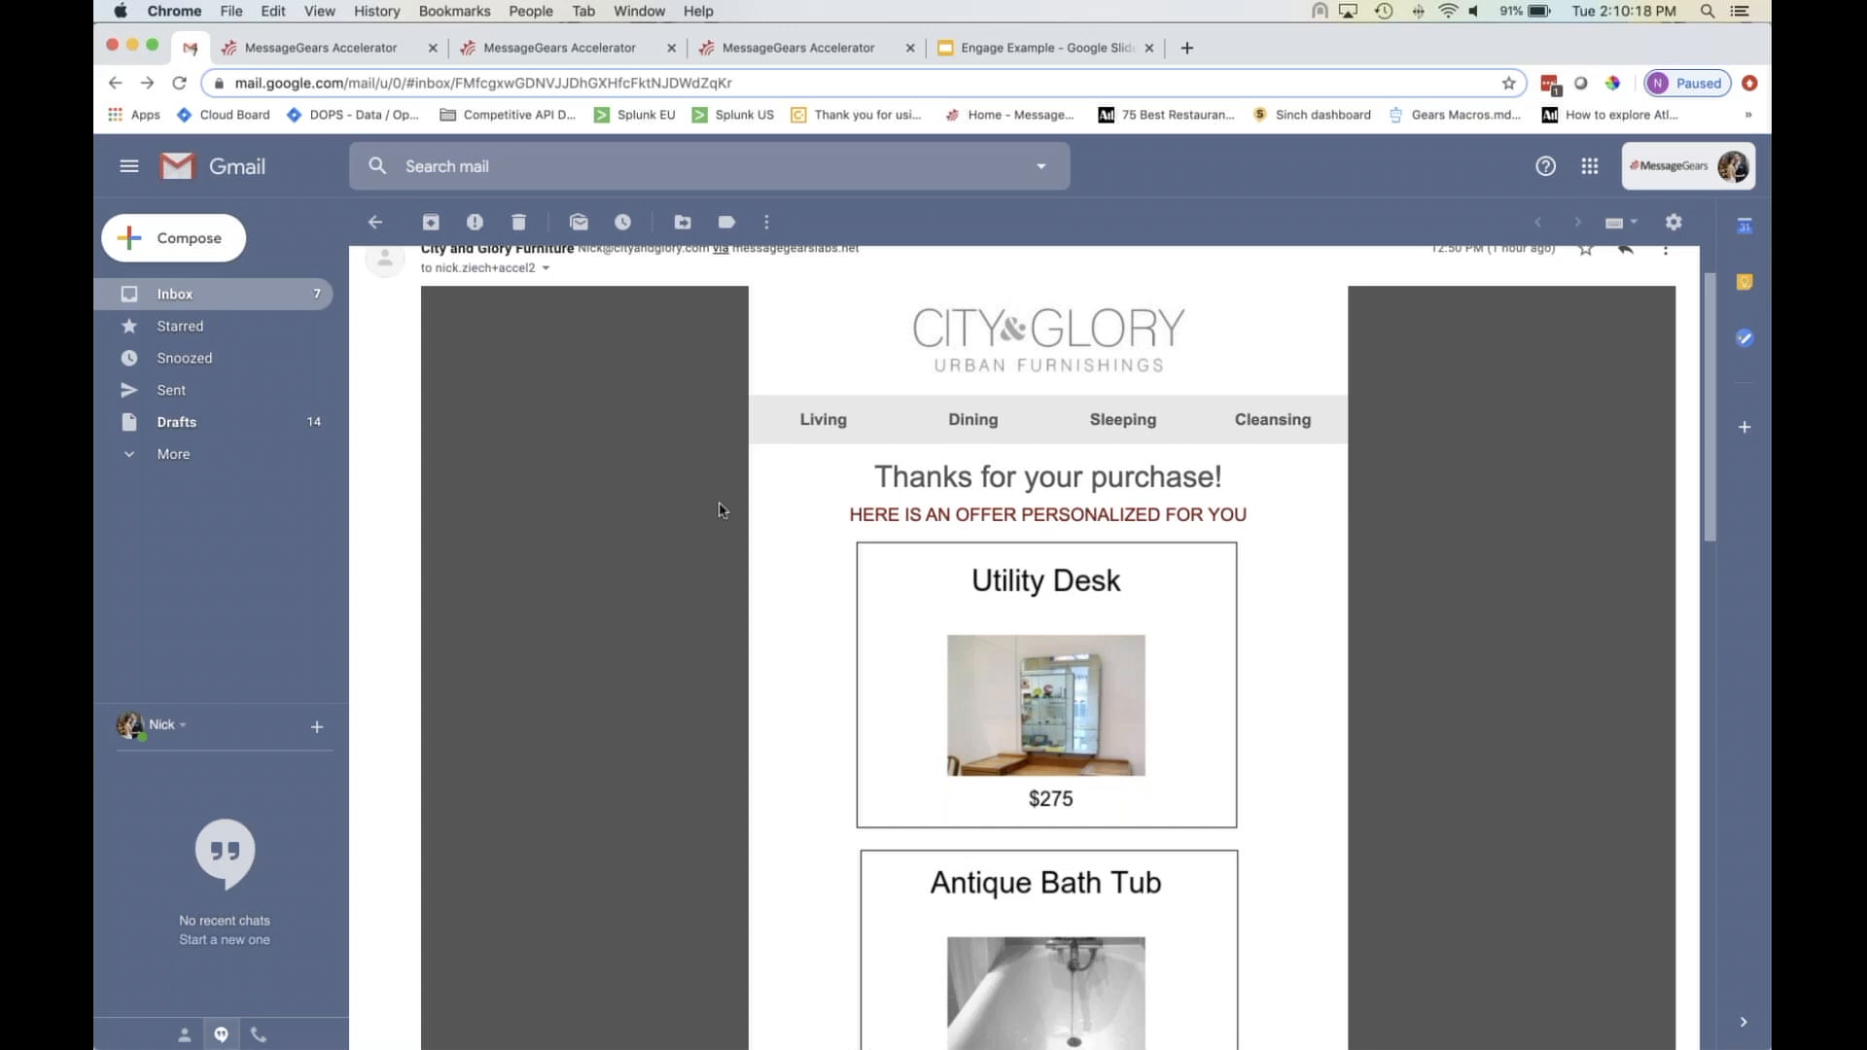
- Switch to the City & Glory - Engage Offers template in MessageGears Accelerator and examine the offer image's HTML through its source URL
left_click(734, 54)
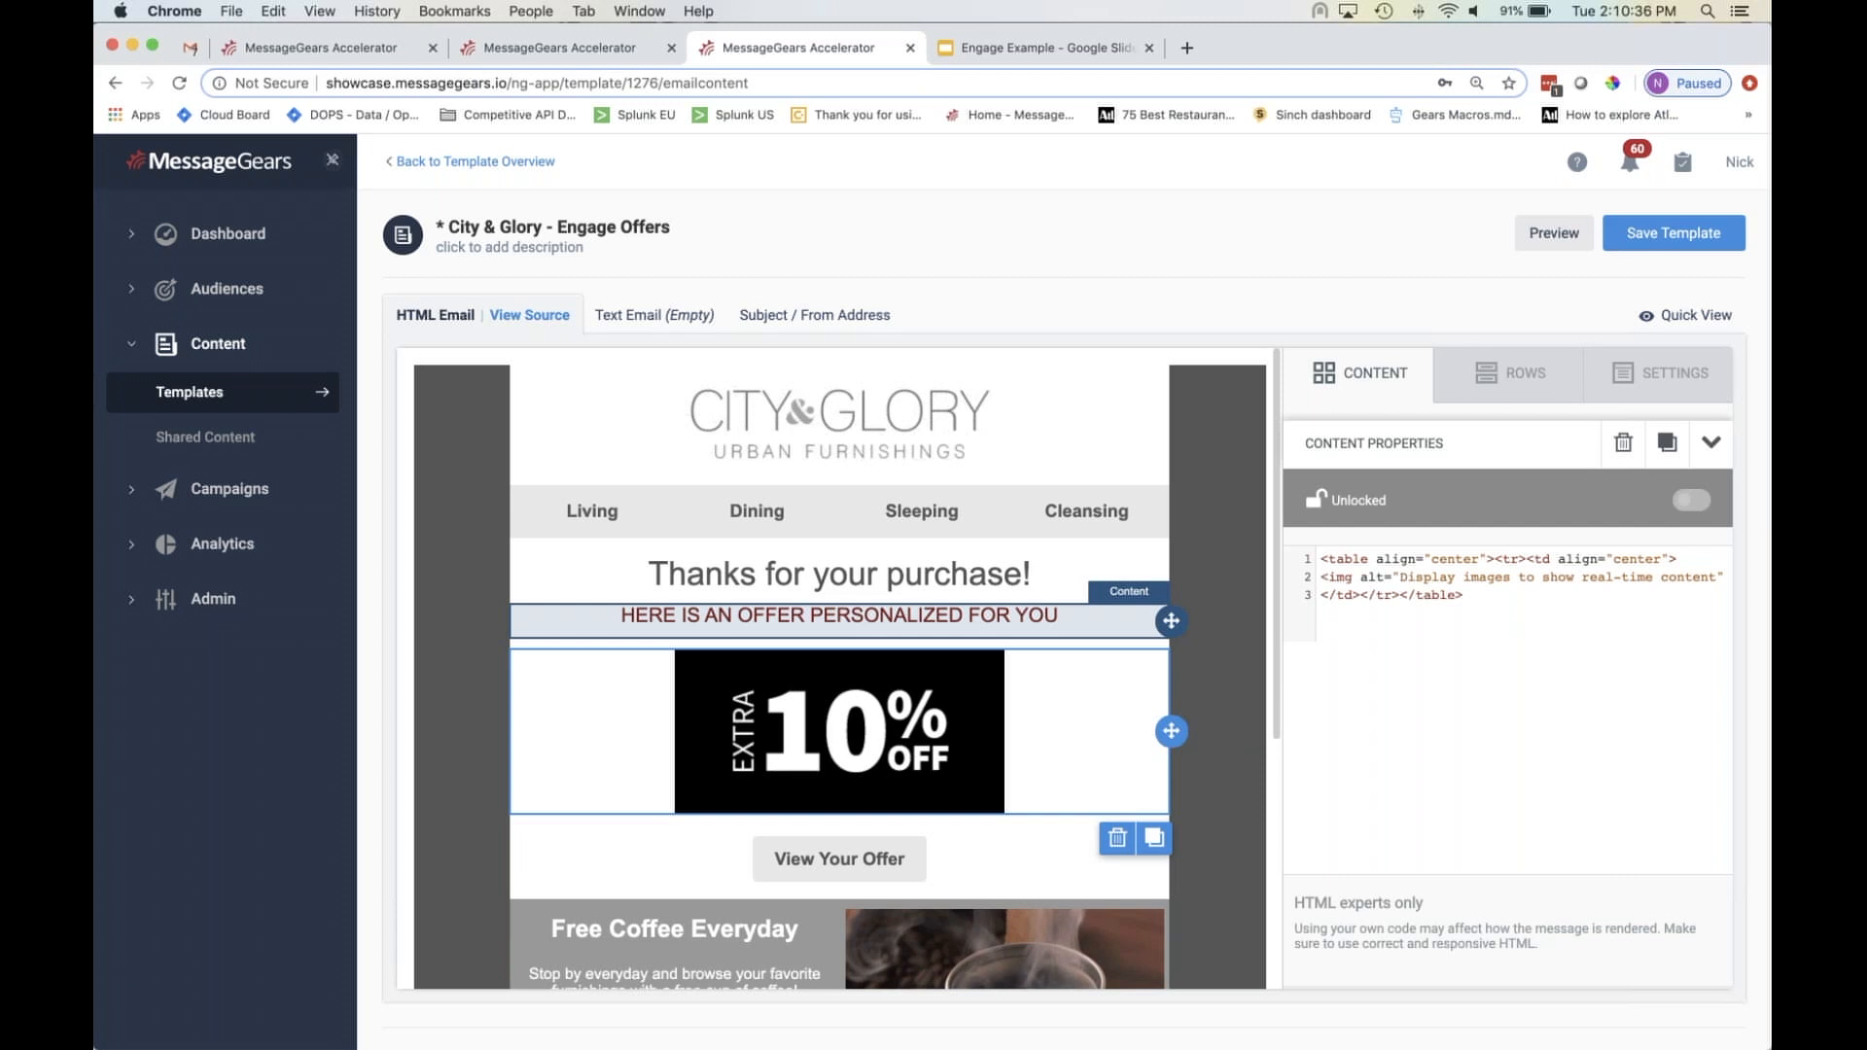
scroll(806, 547, "down", 3)
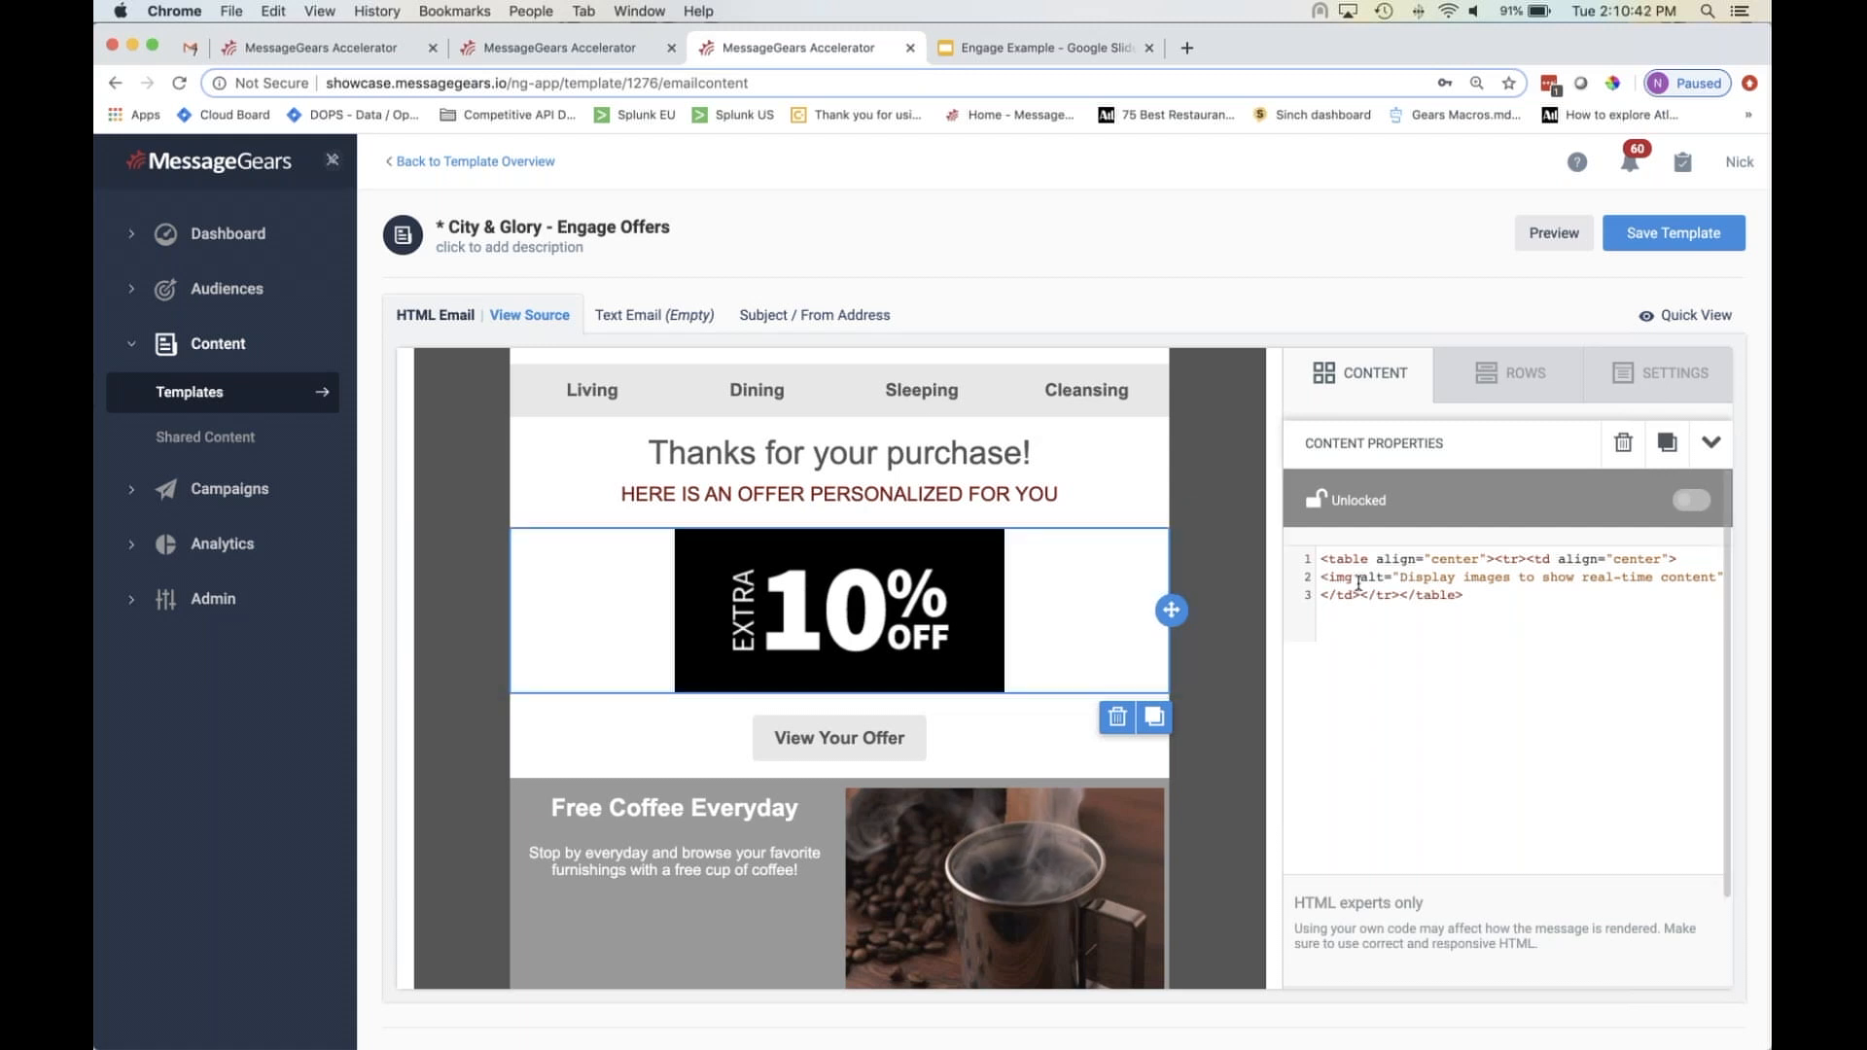
scroll(1358, 583, "right", 10)
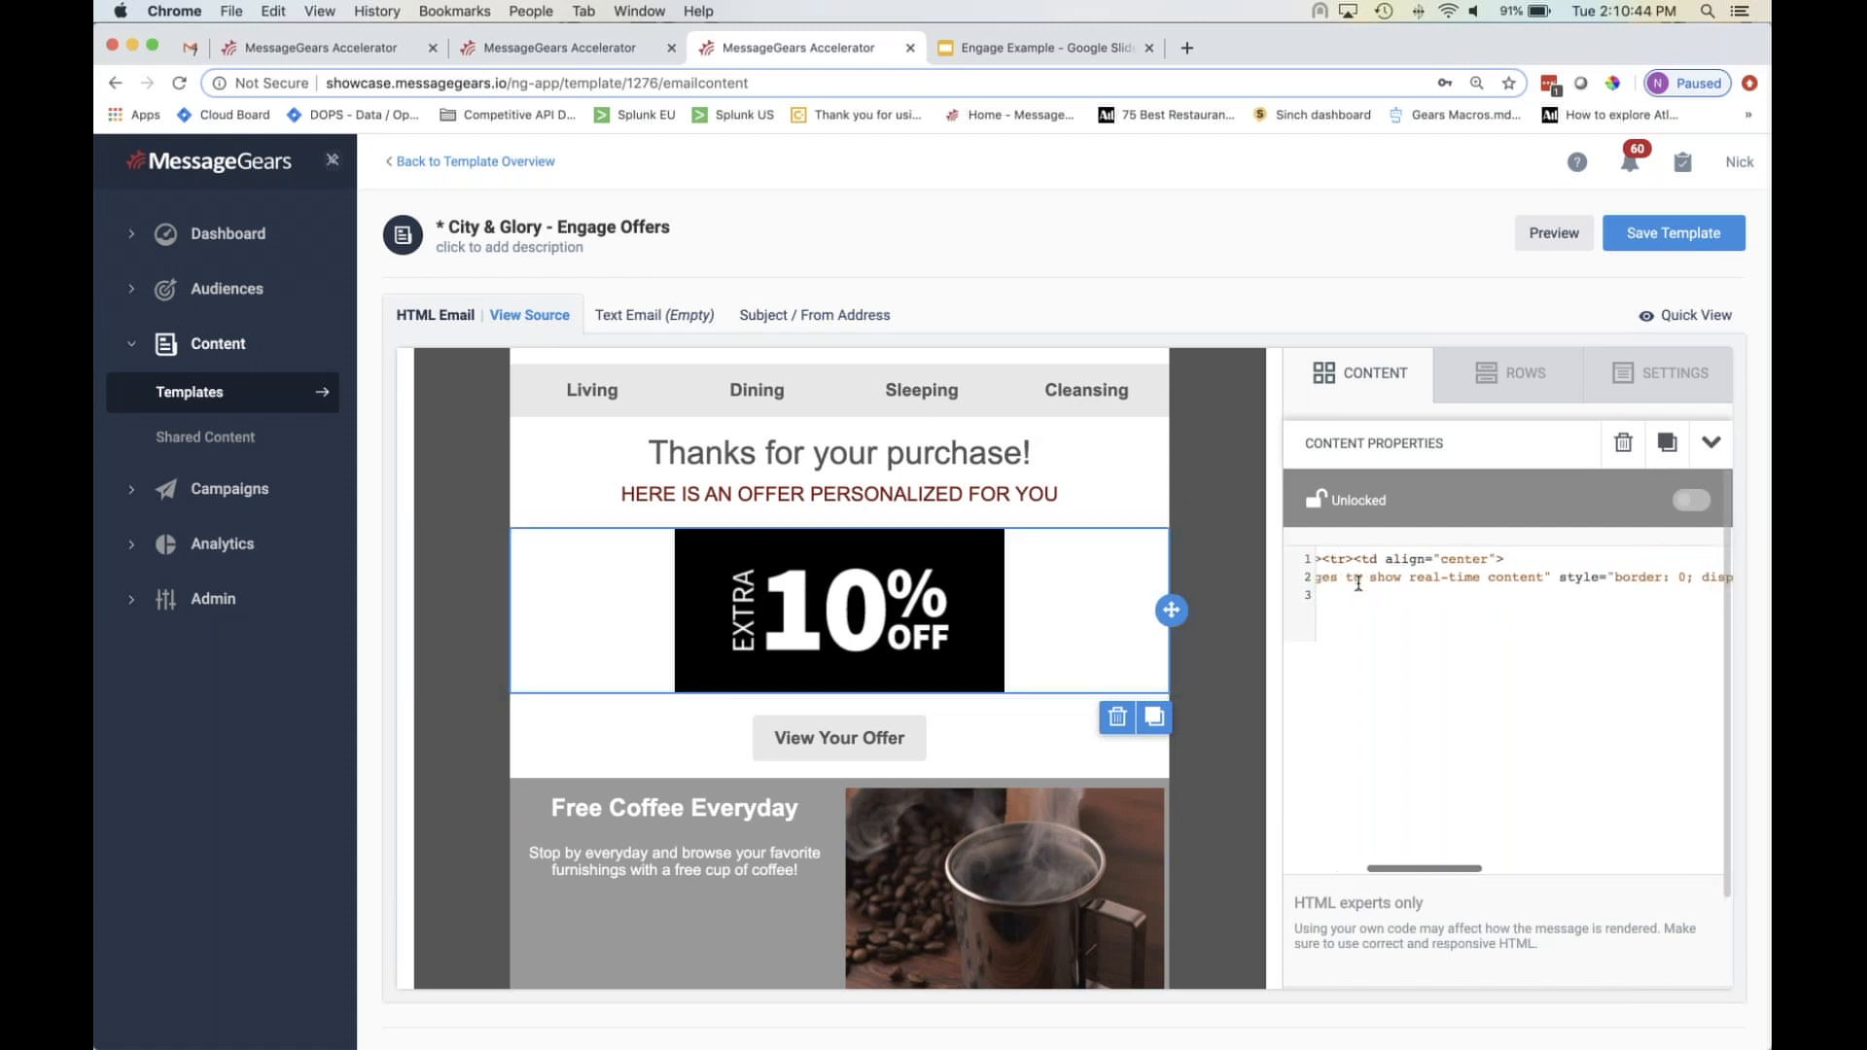
scroll(1358, 584, "right", 5)
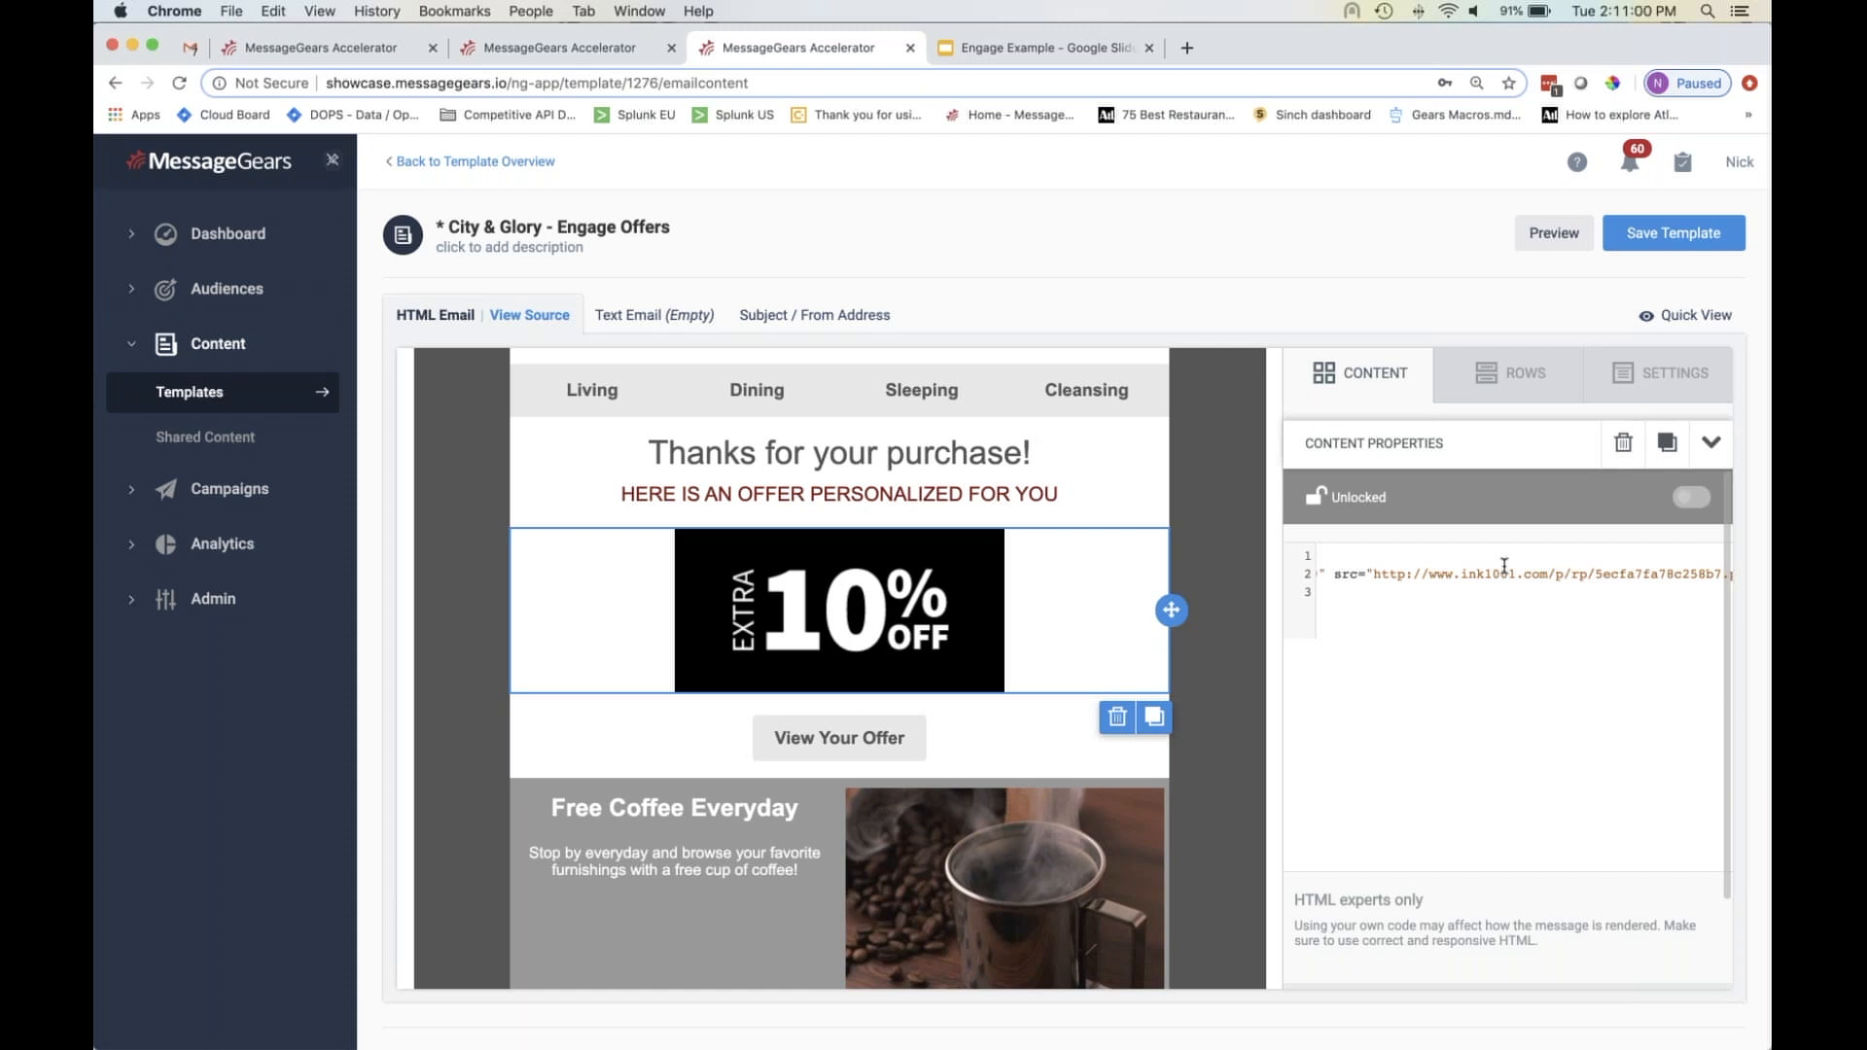
scroll(1504, 564, "right", 3)
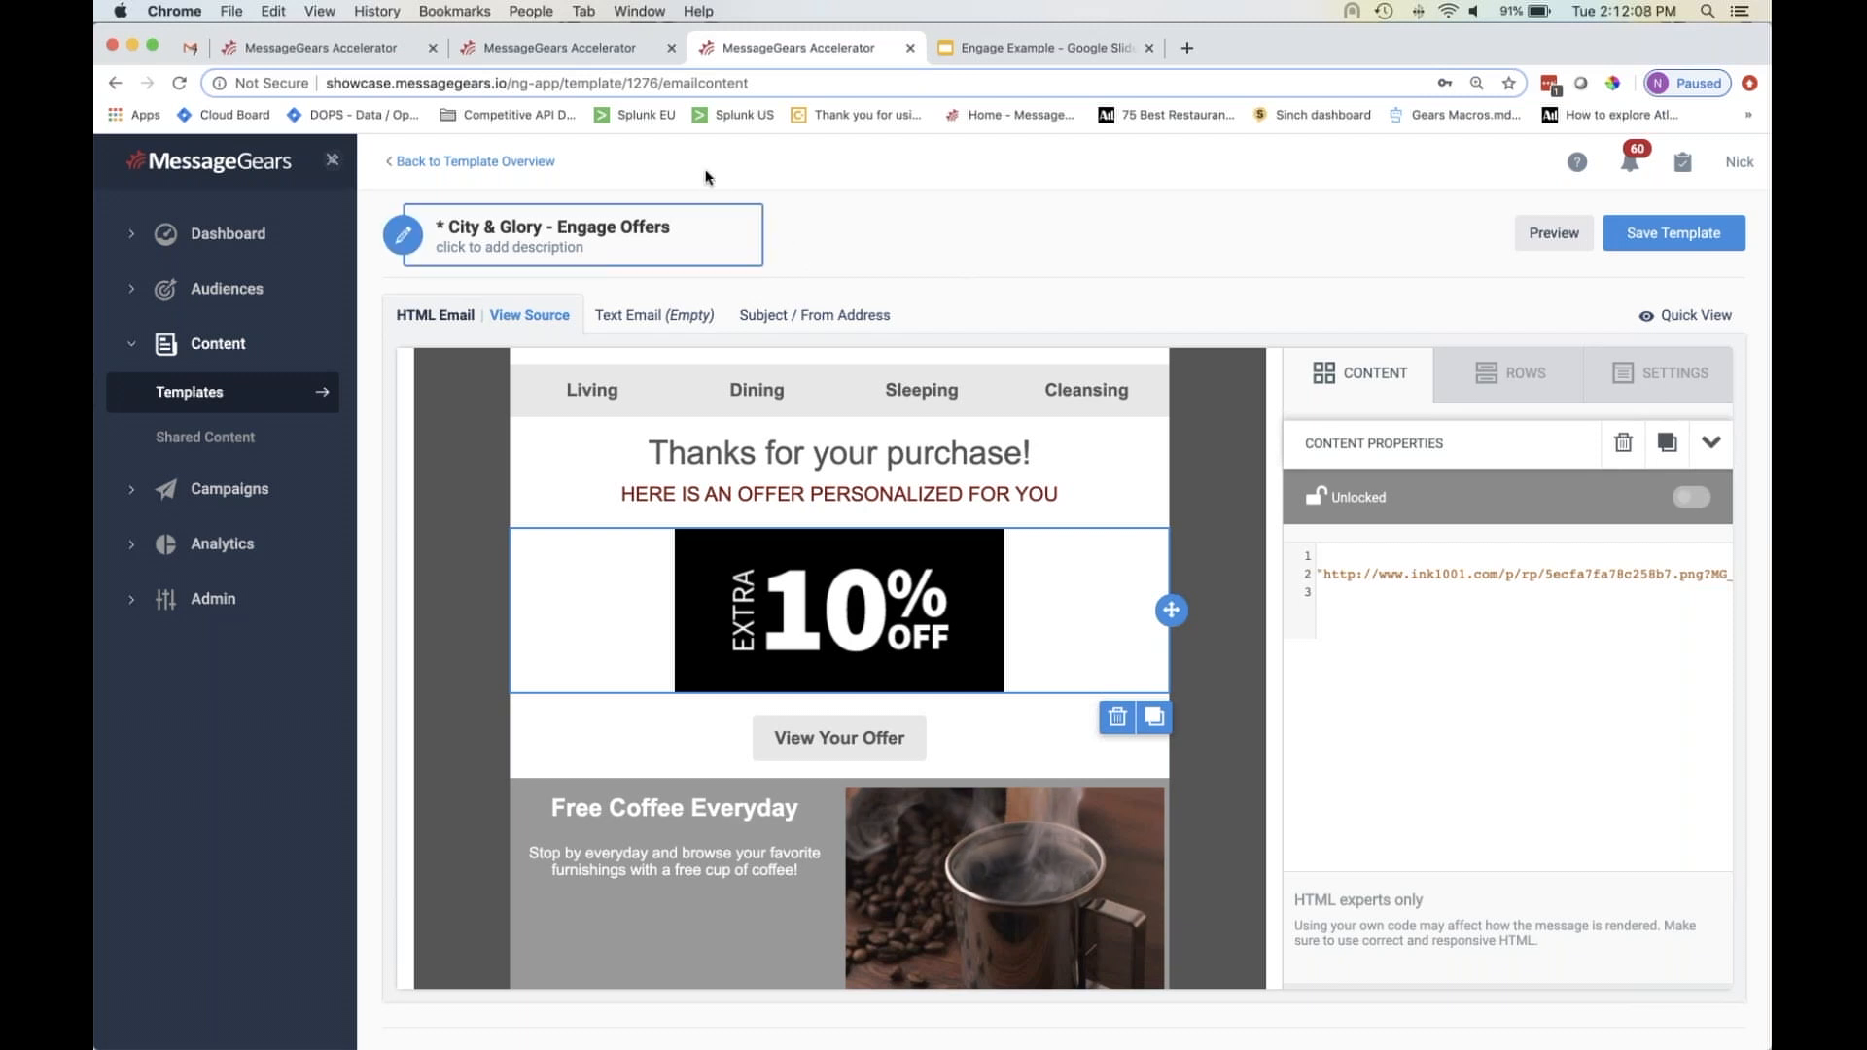
- Switch to the Dynamic Personalization template preview, show it for Sample Recipient 0002, and review the recommended items
left_click(568, 51)
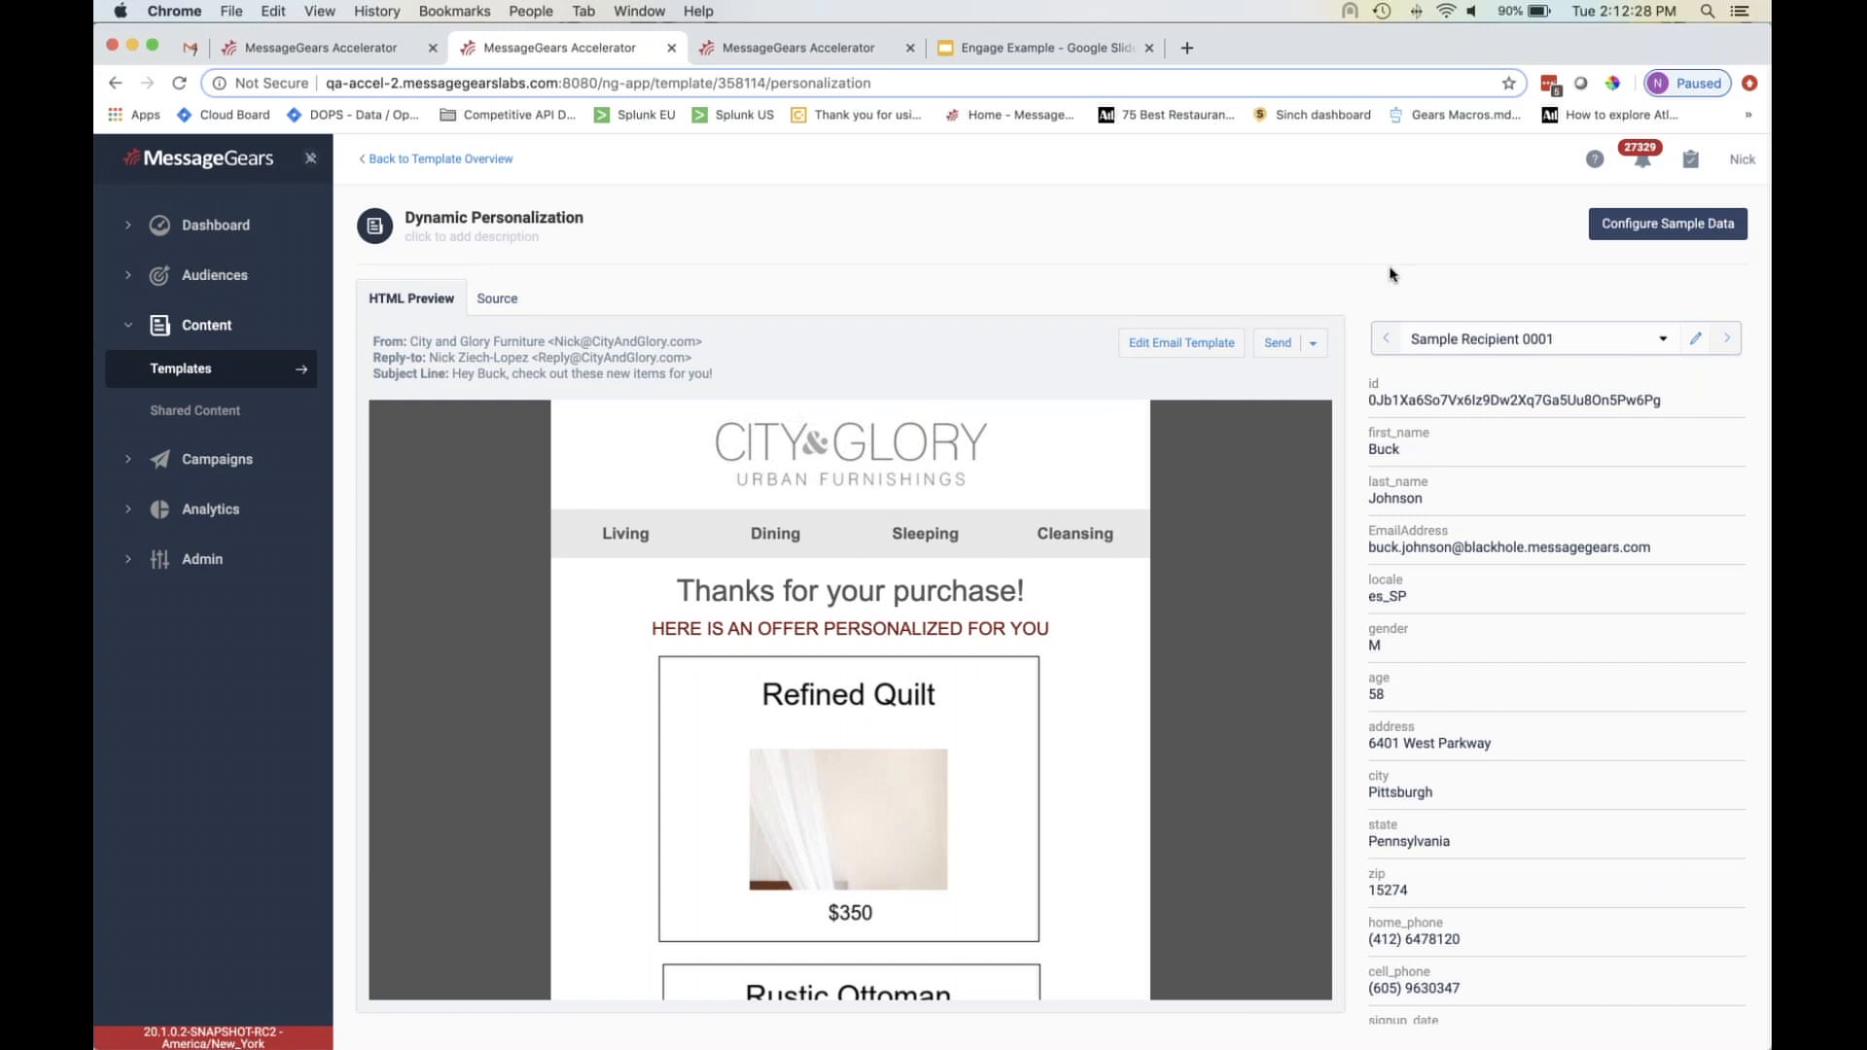
left_click(1728, 341)
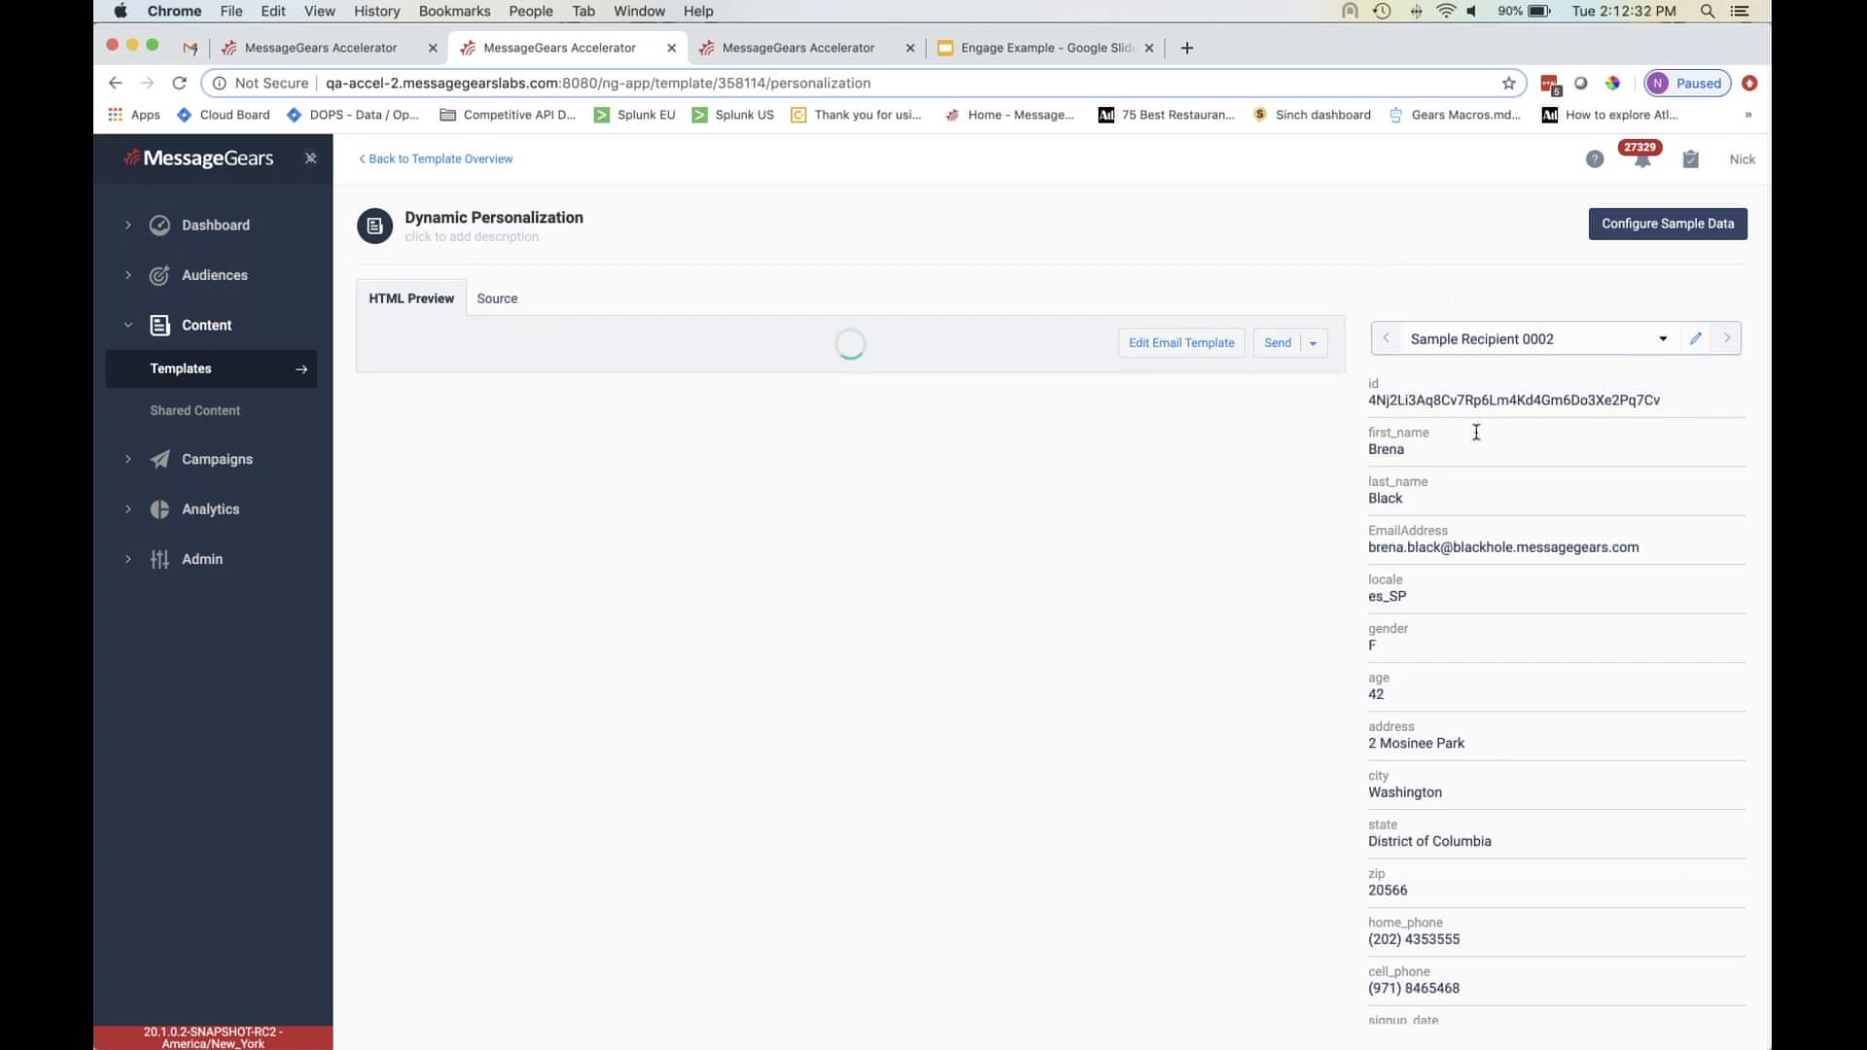
scroll(1474, 447, "down", 1)
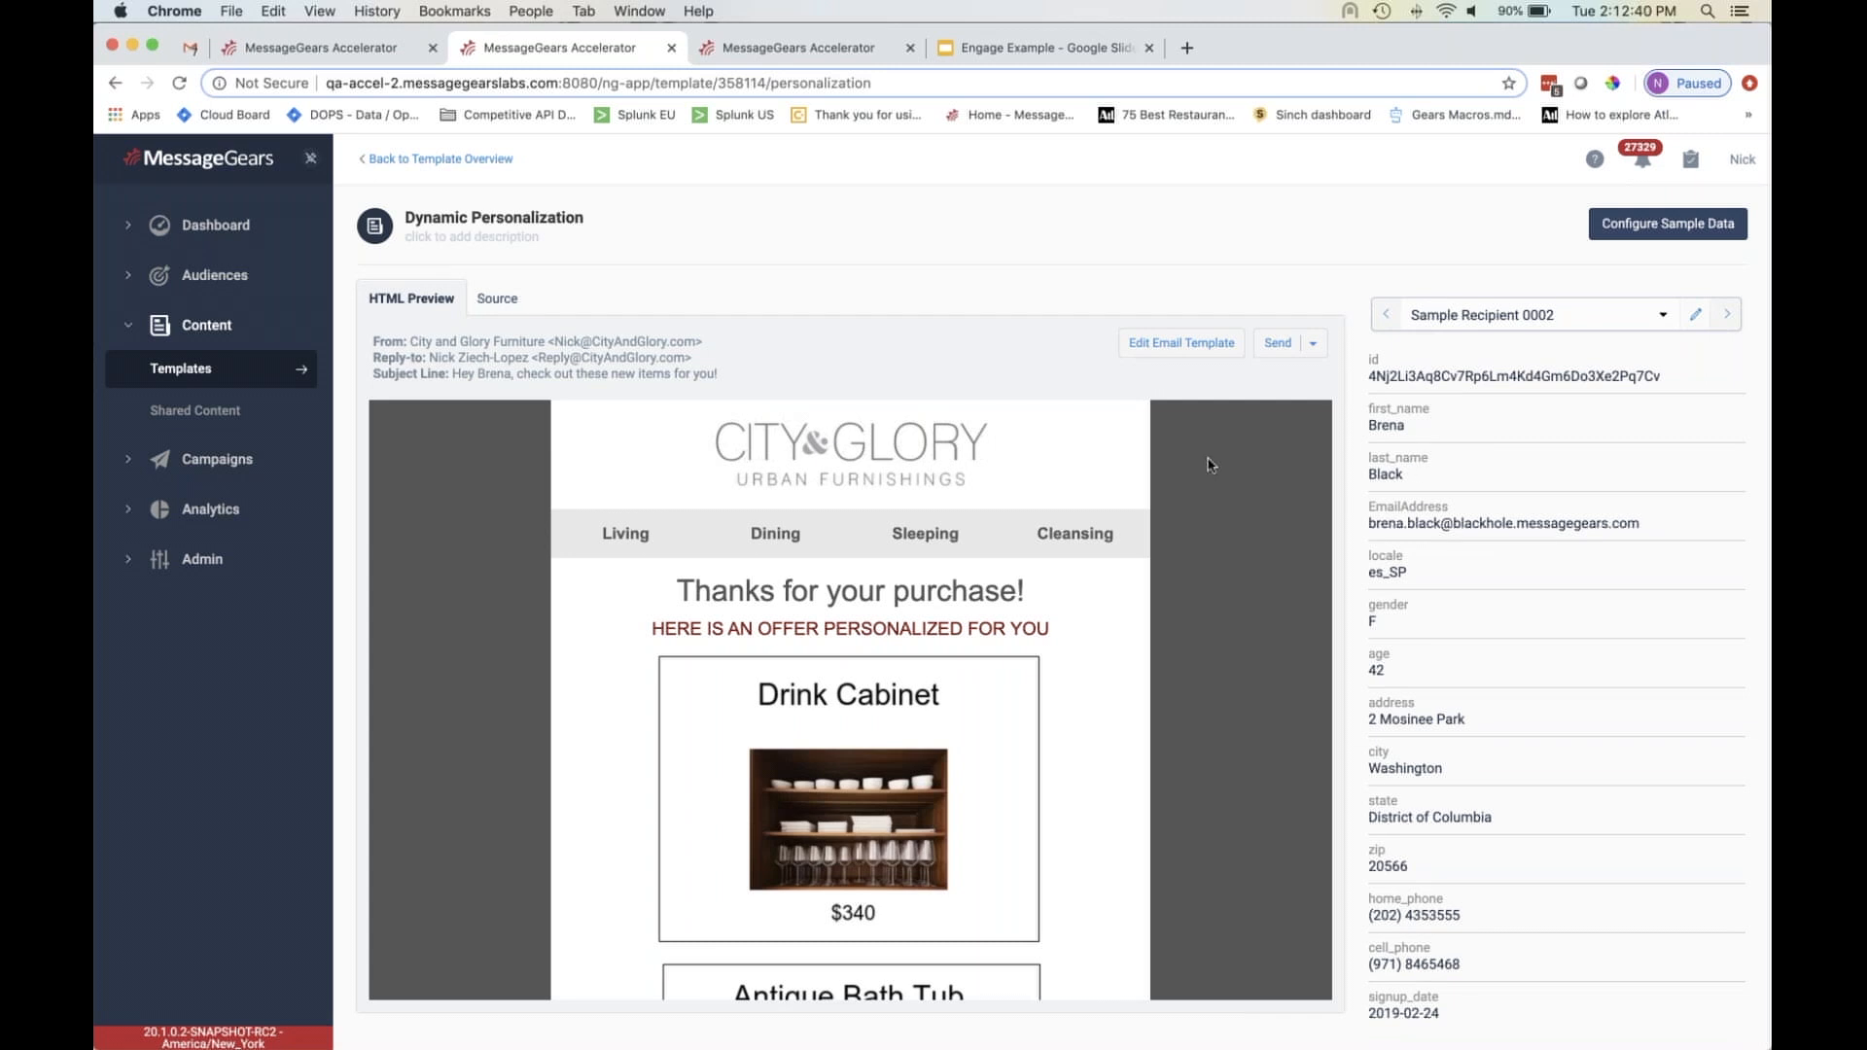
scroll(1167, 467, "down", 5)
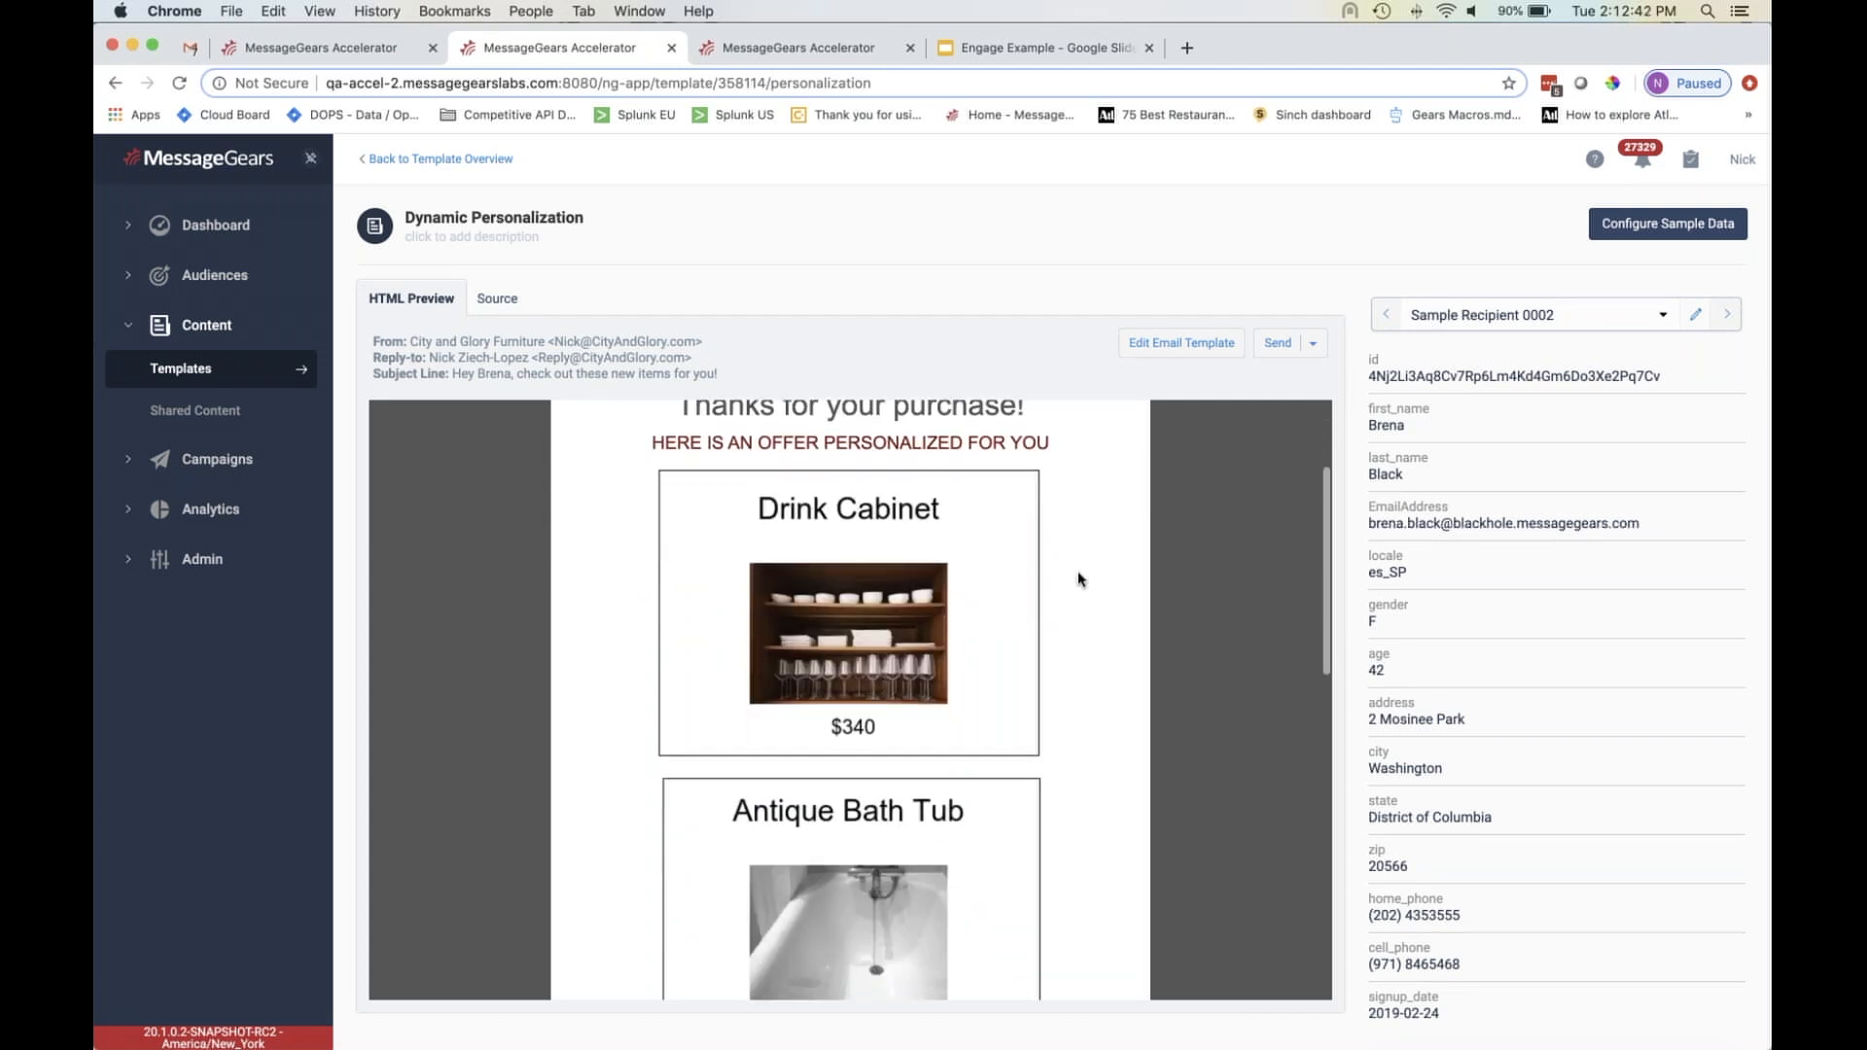
scroll(1080, 579, "up", 3)
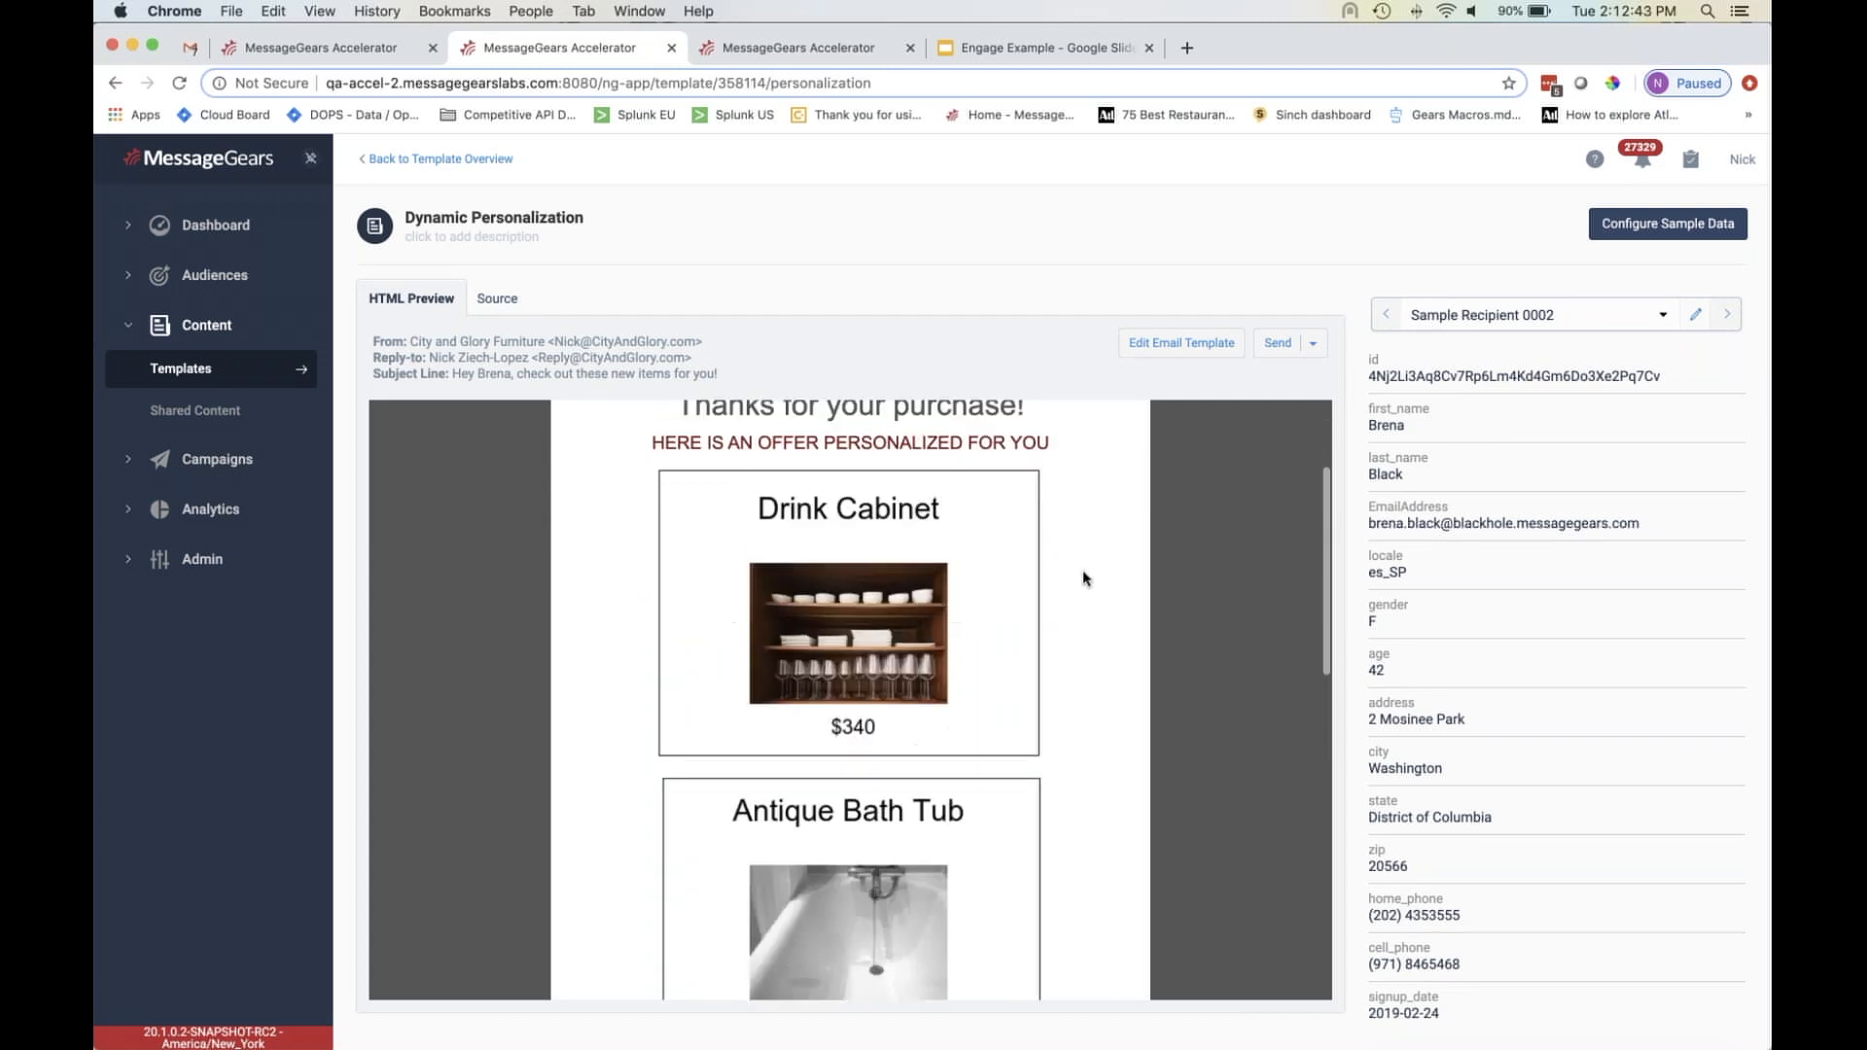
- Show the Dynamic Personalization preview for Sample Recipient 0003 and review the recommended items
left_click(1723, 327)
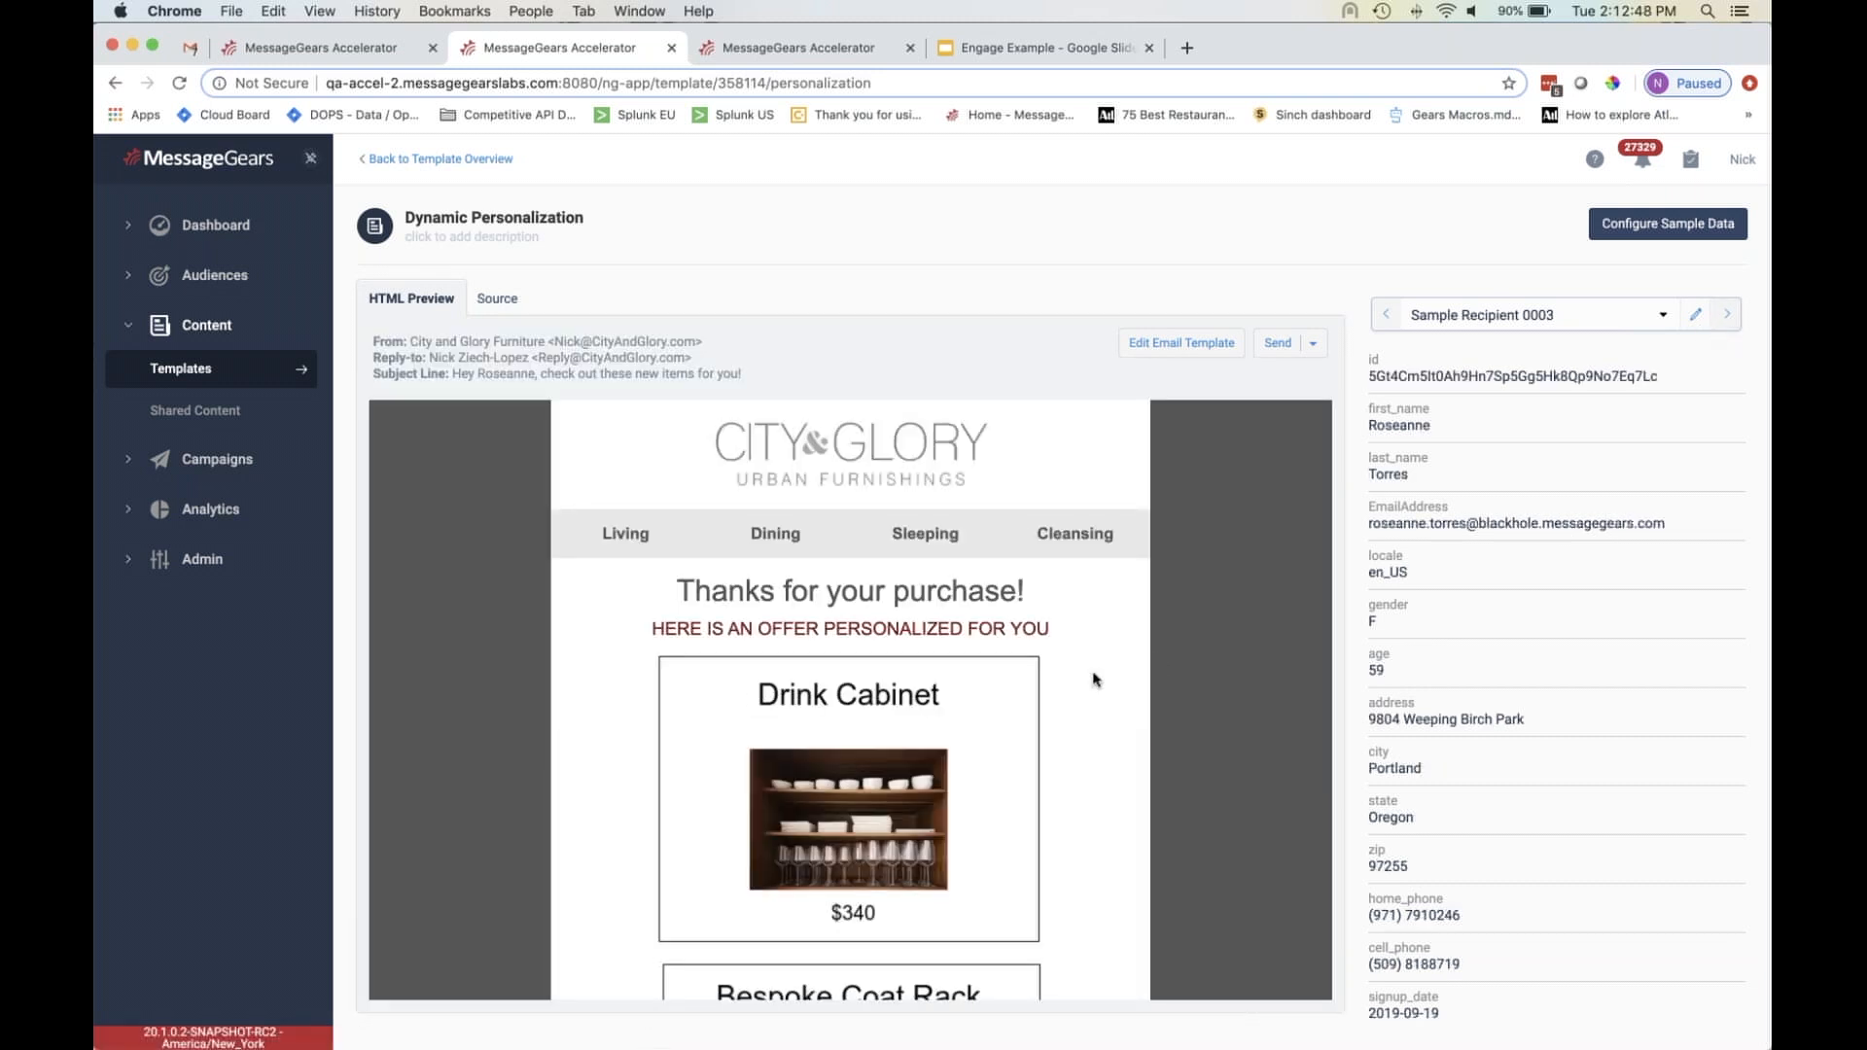
scroll(1095, 676, "down", 2)
scroll(1096, 678, "up", 2)
scroll(1096, 678, "down", 4)
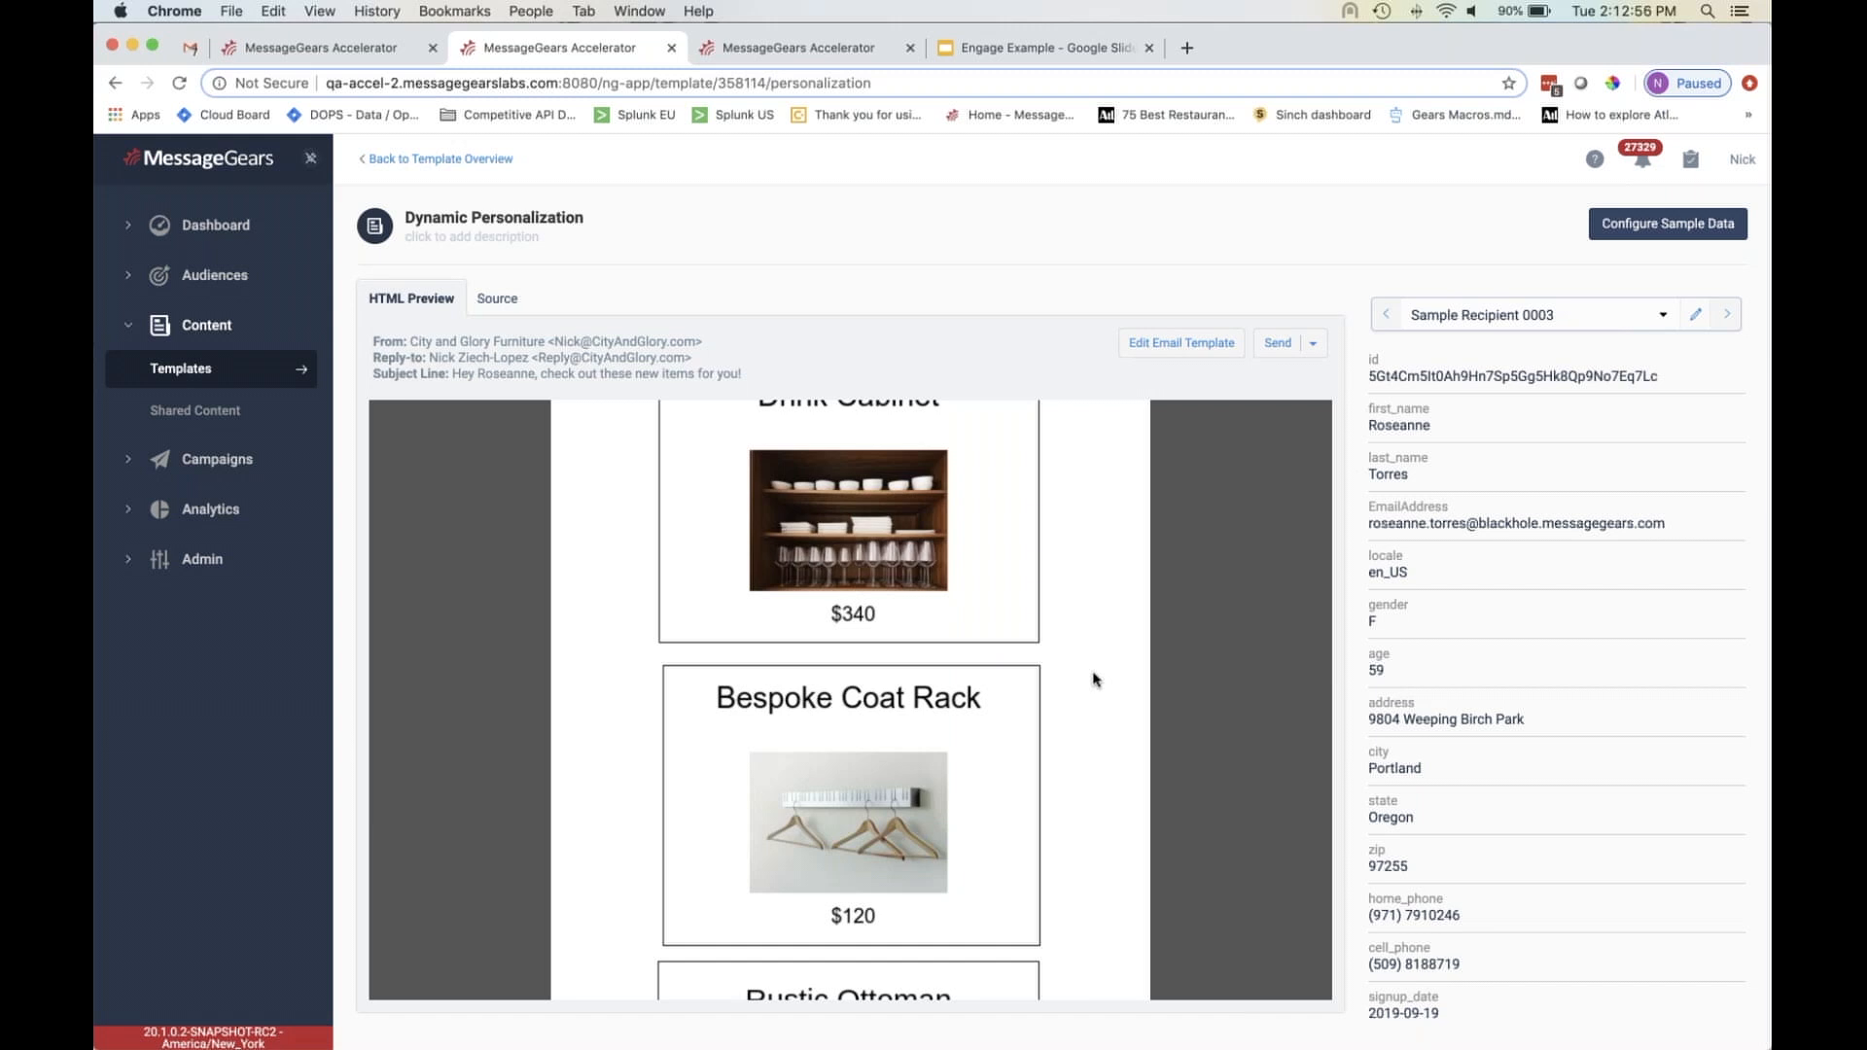
scroll(1096, 677, "up", 2)
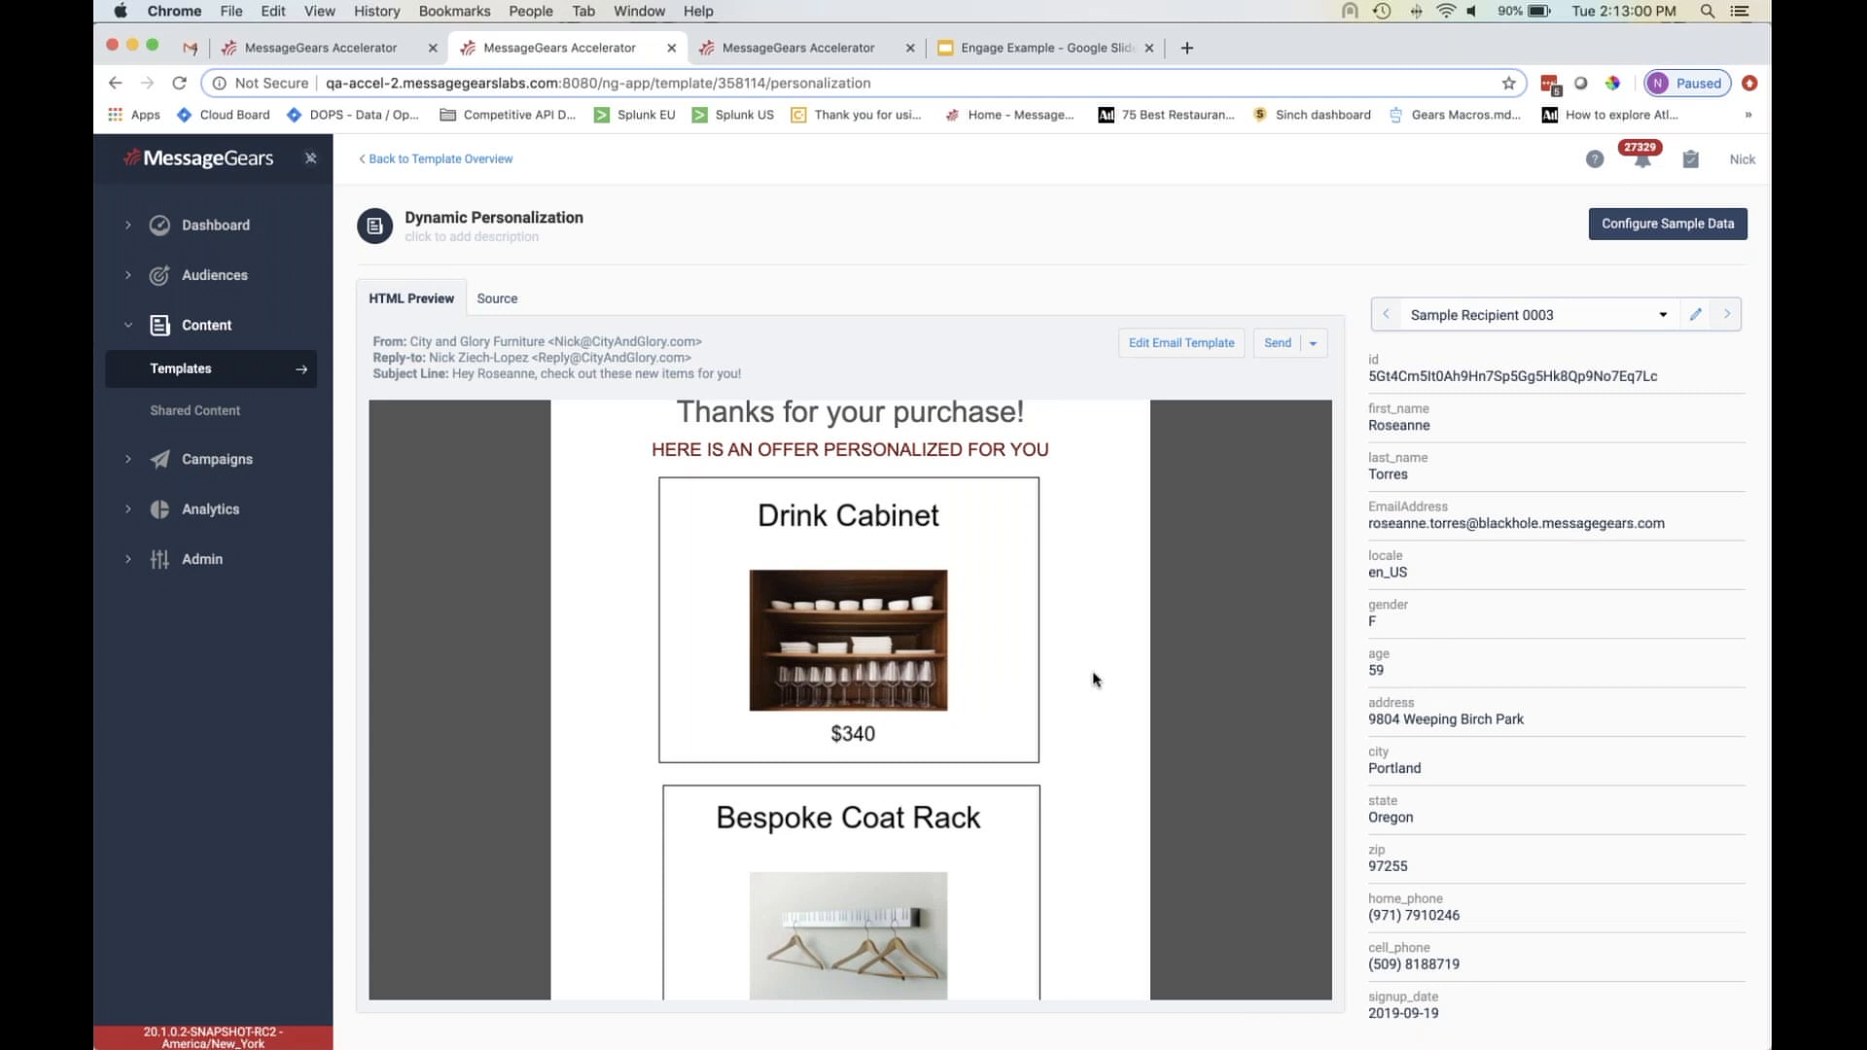
scroll(1096, 678, "up", 2)
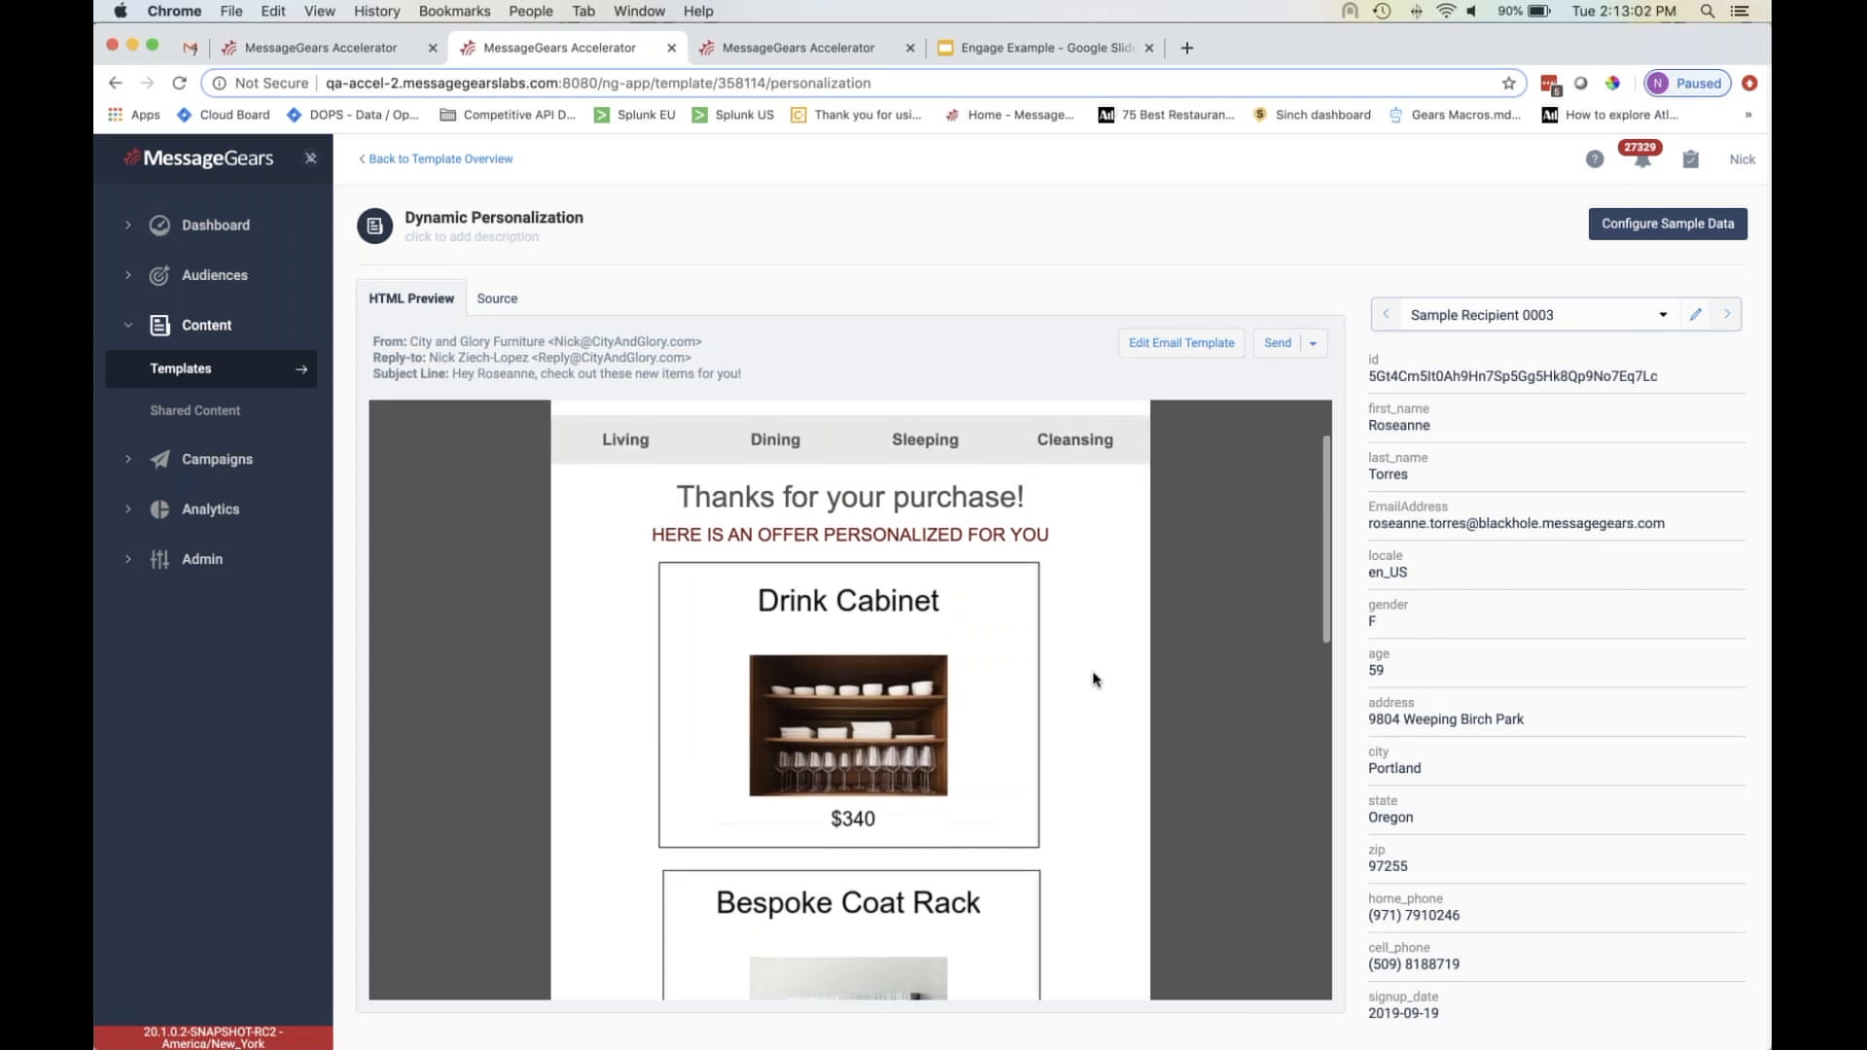
scroll(1096, 678, "up", 1)
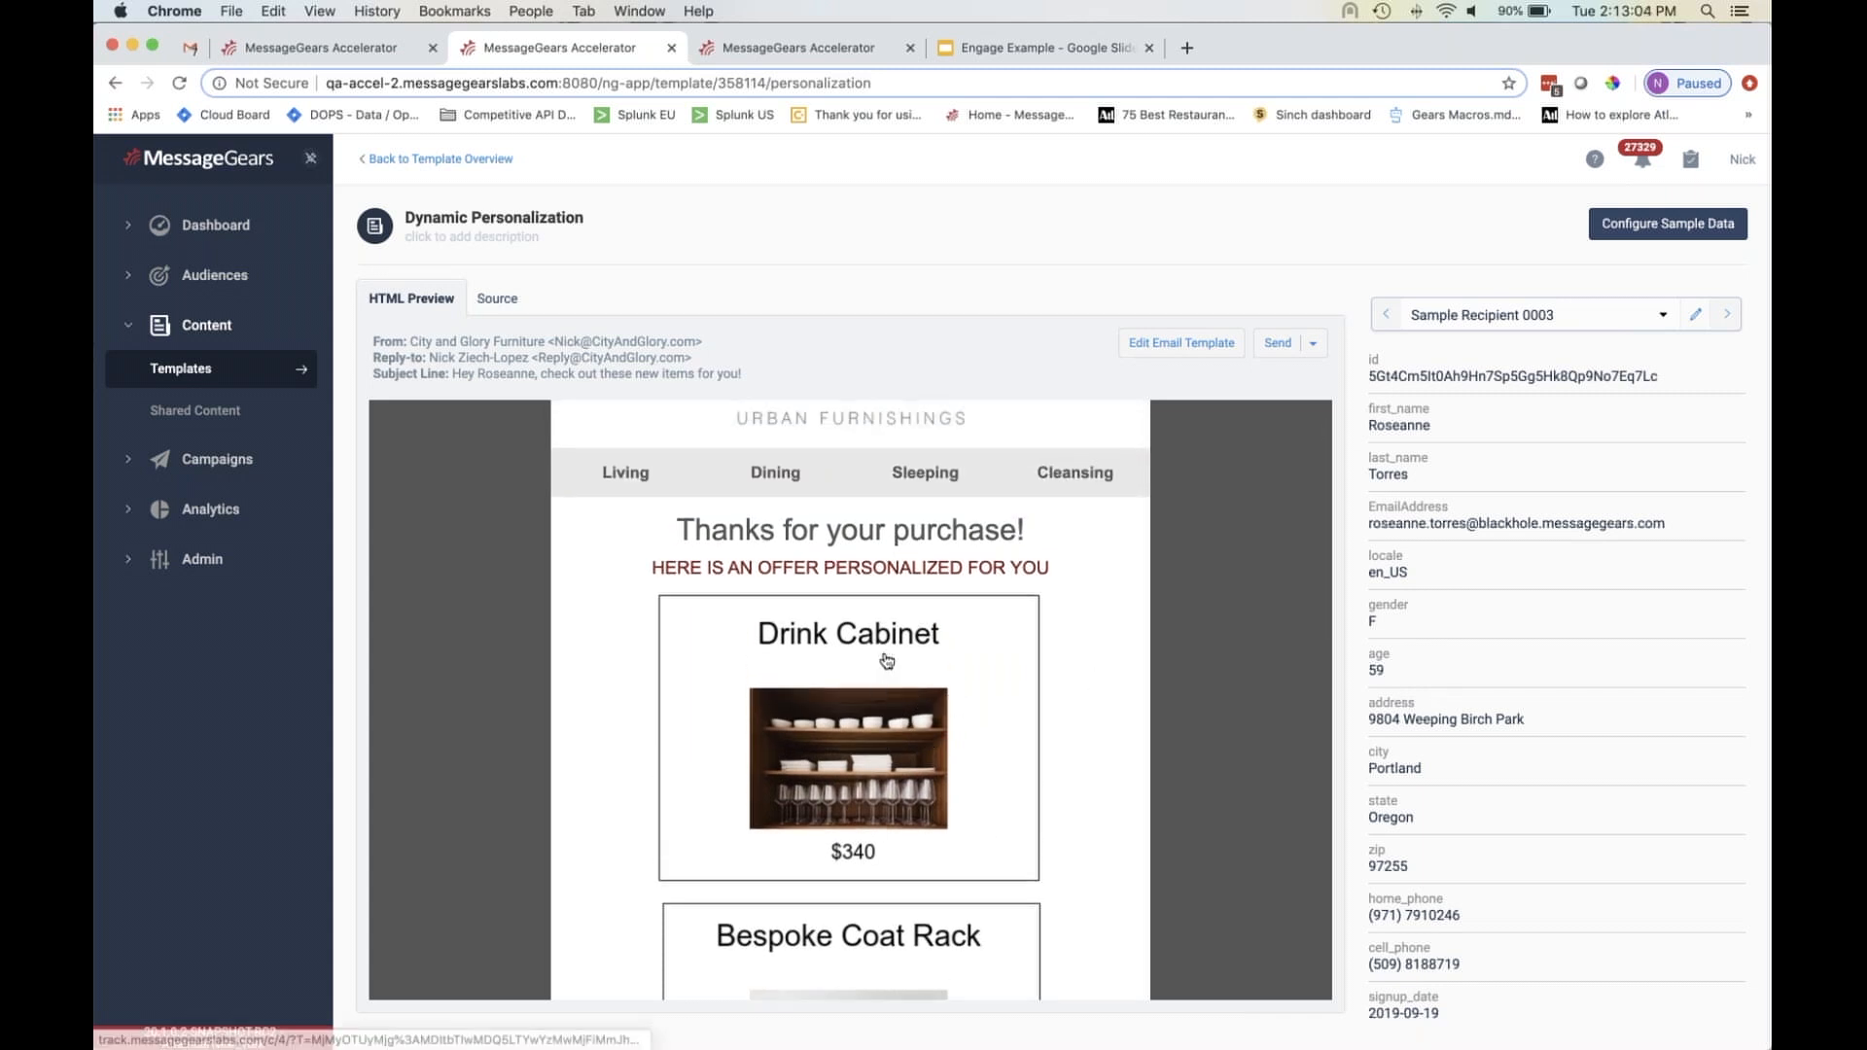
- In the Demo Context Data settings, change the SQL query's source table to City_Glory_Demo.Item_Recommendations
left_click(381, 56)
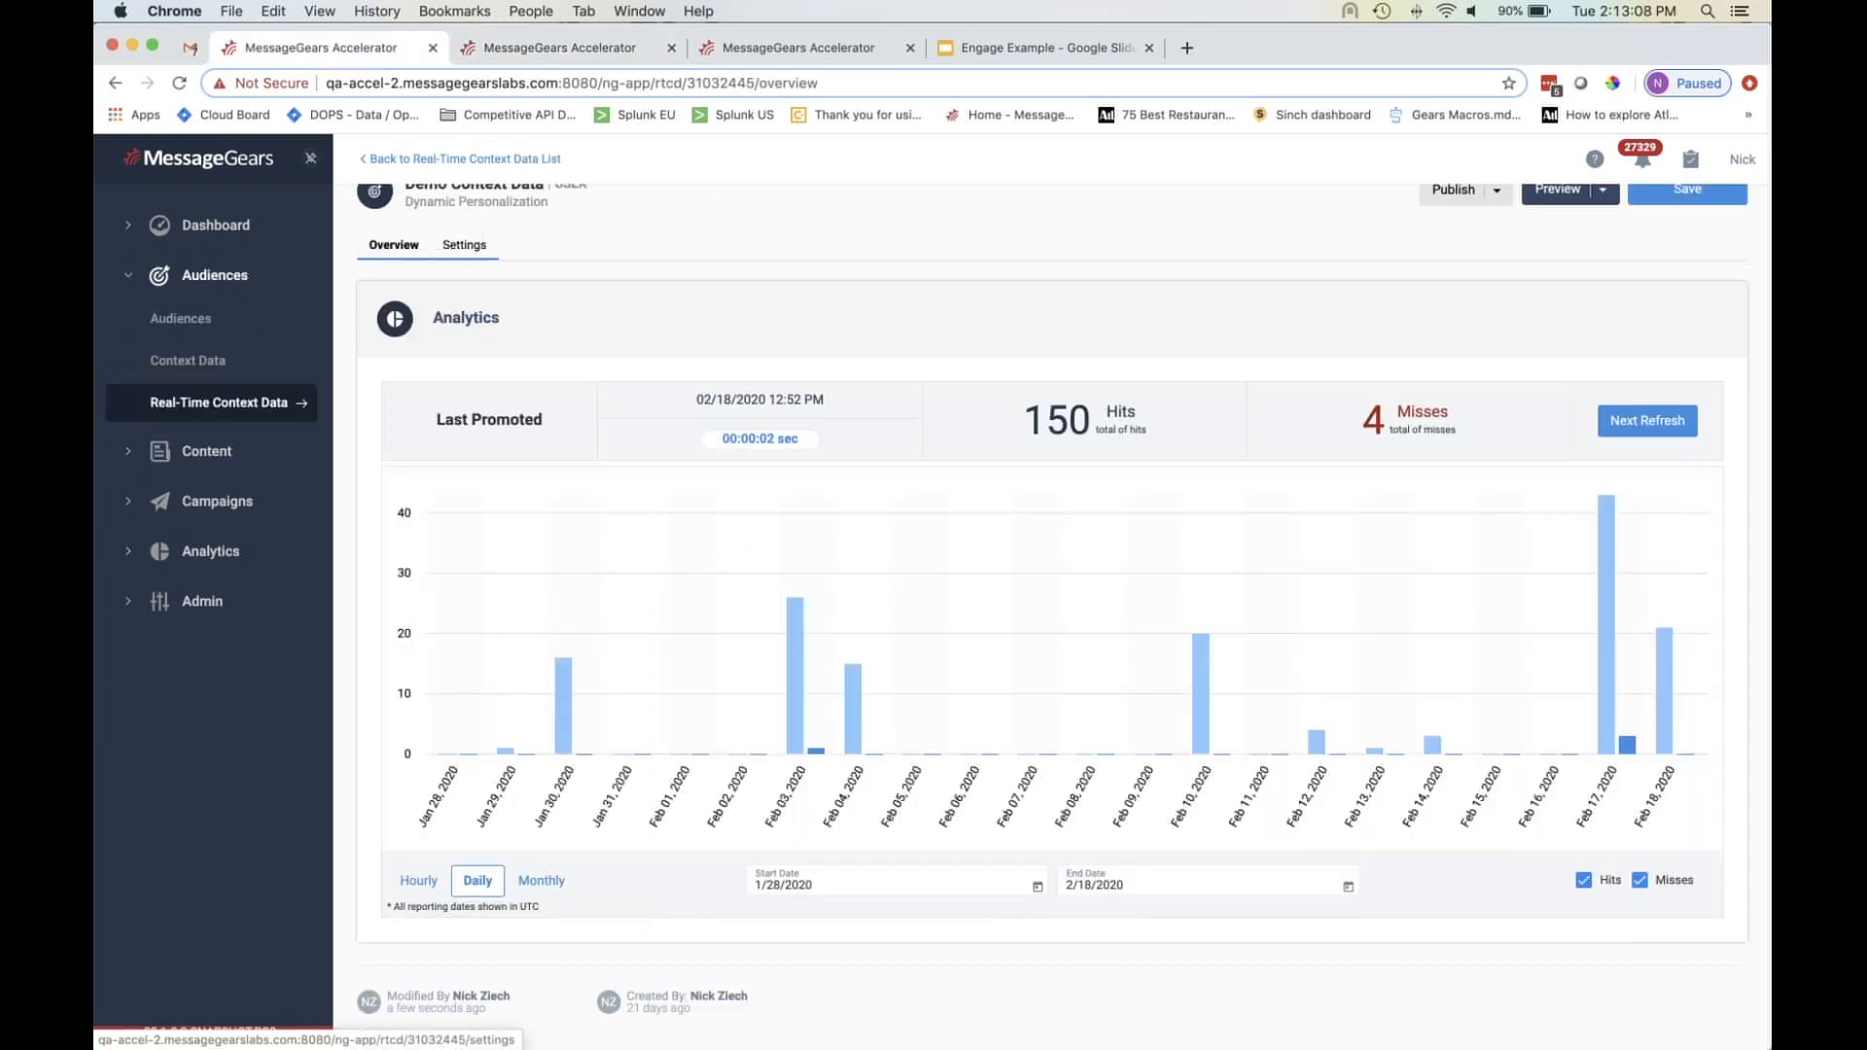
left_click(465, 246)
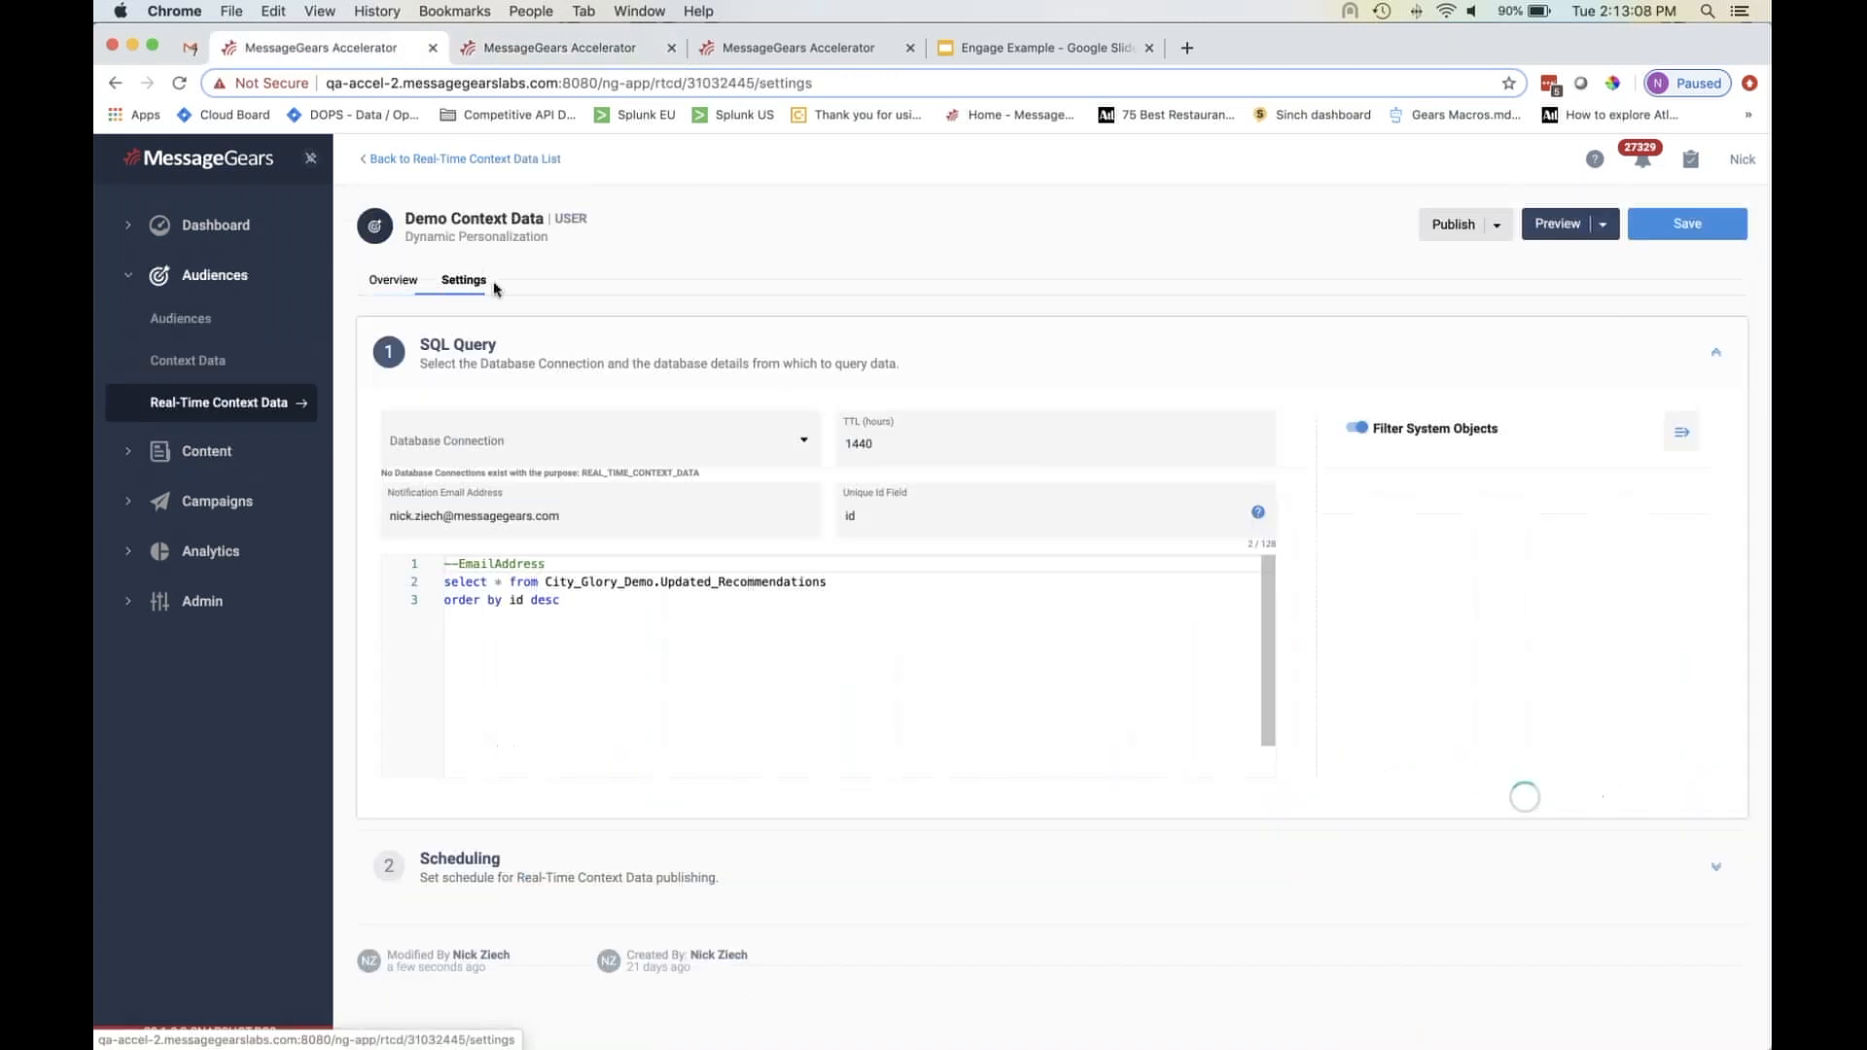
left_click(713, 589)
key("BackSpace")
key("BackSpace")
key("BackSpace")
key("BackSpace")
key("BackSpace")
key("BackSpace")
key("BackSpace")
type("Item")
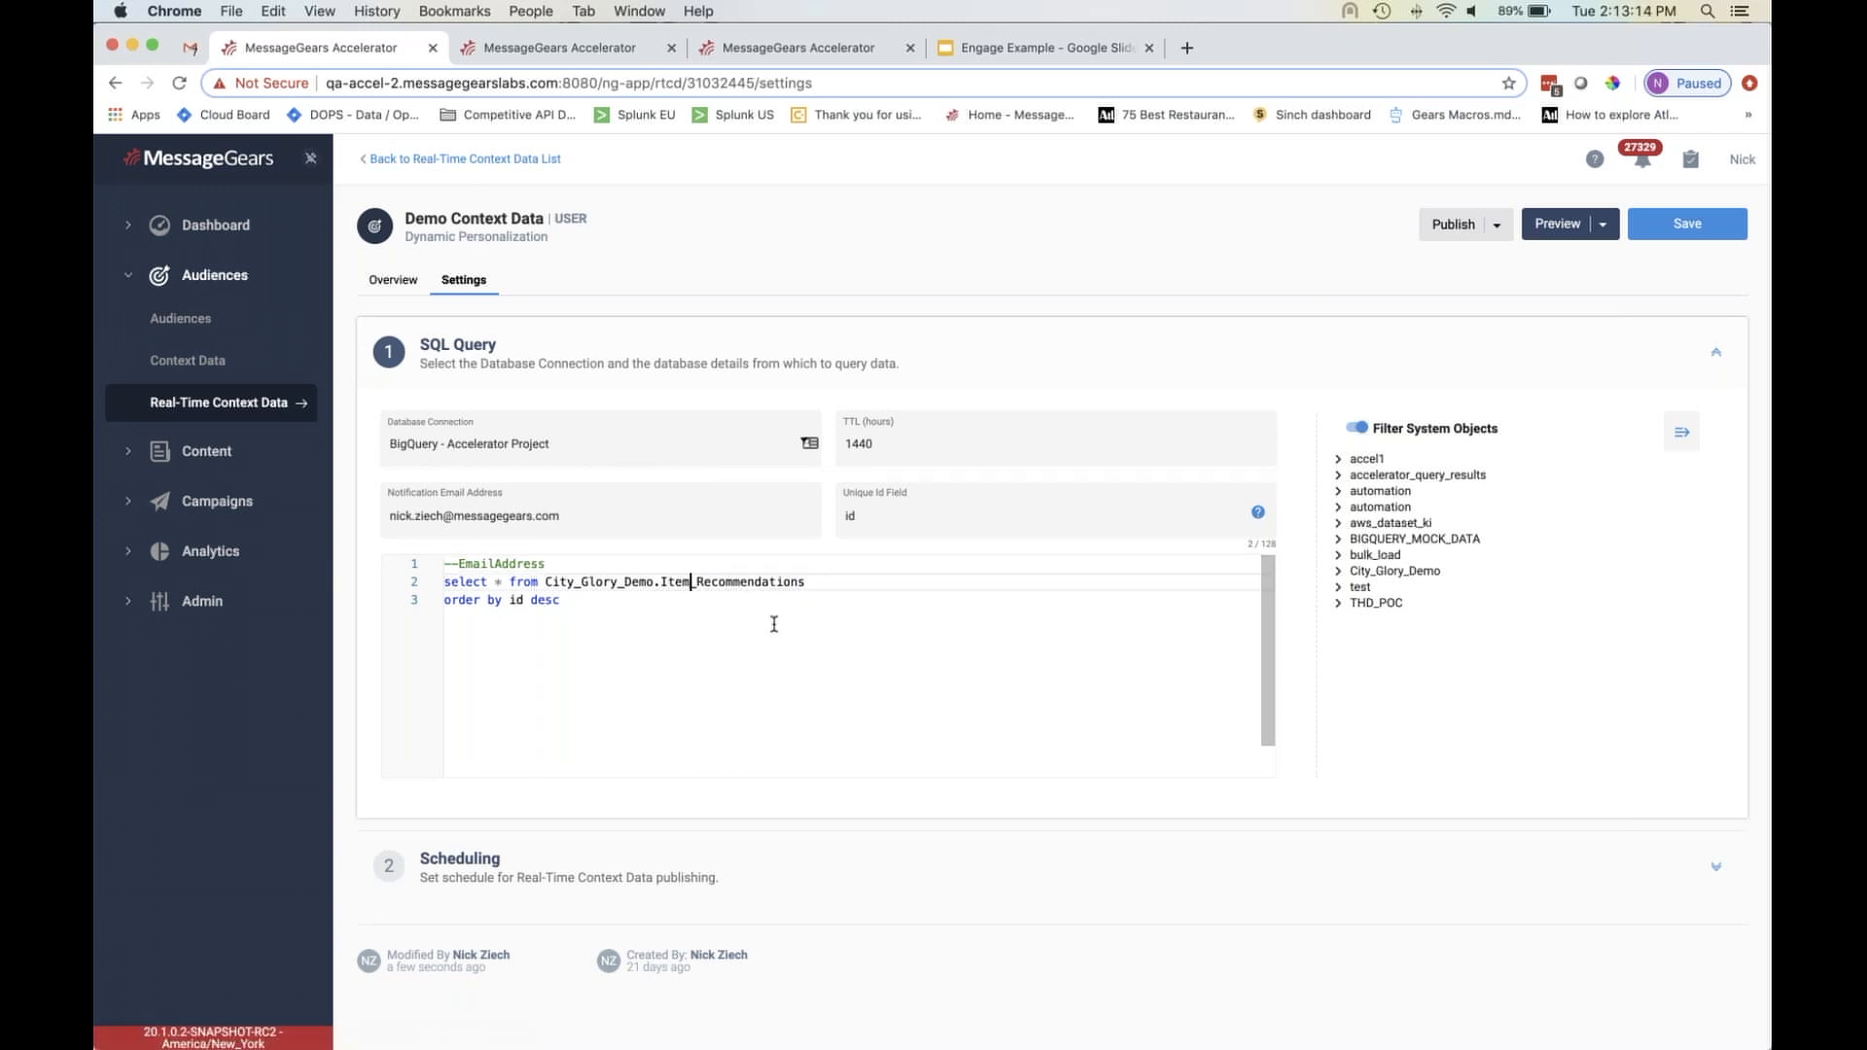
- Save the Demo Context Data and publish it
left_click(1714, 238)
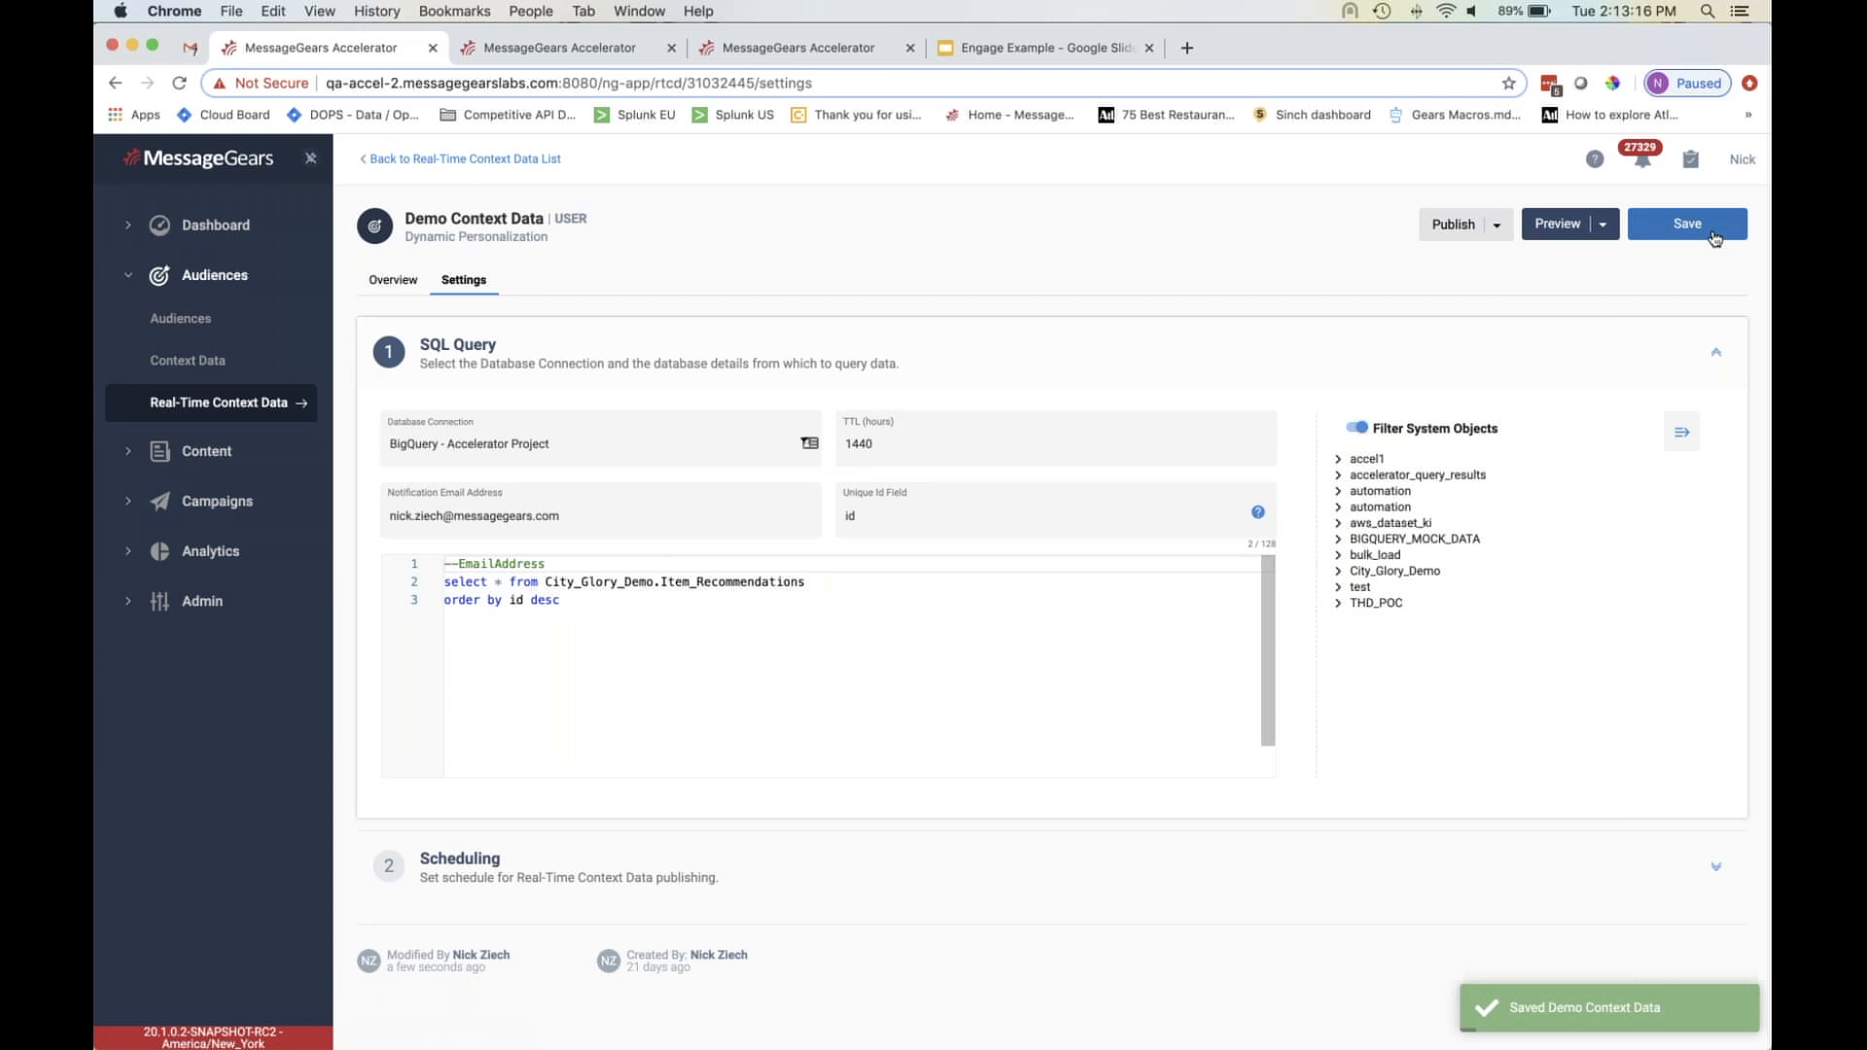
left_click(1481, 238)
left_click(1457, 259)
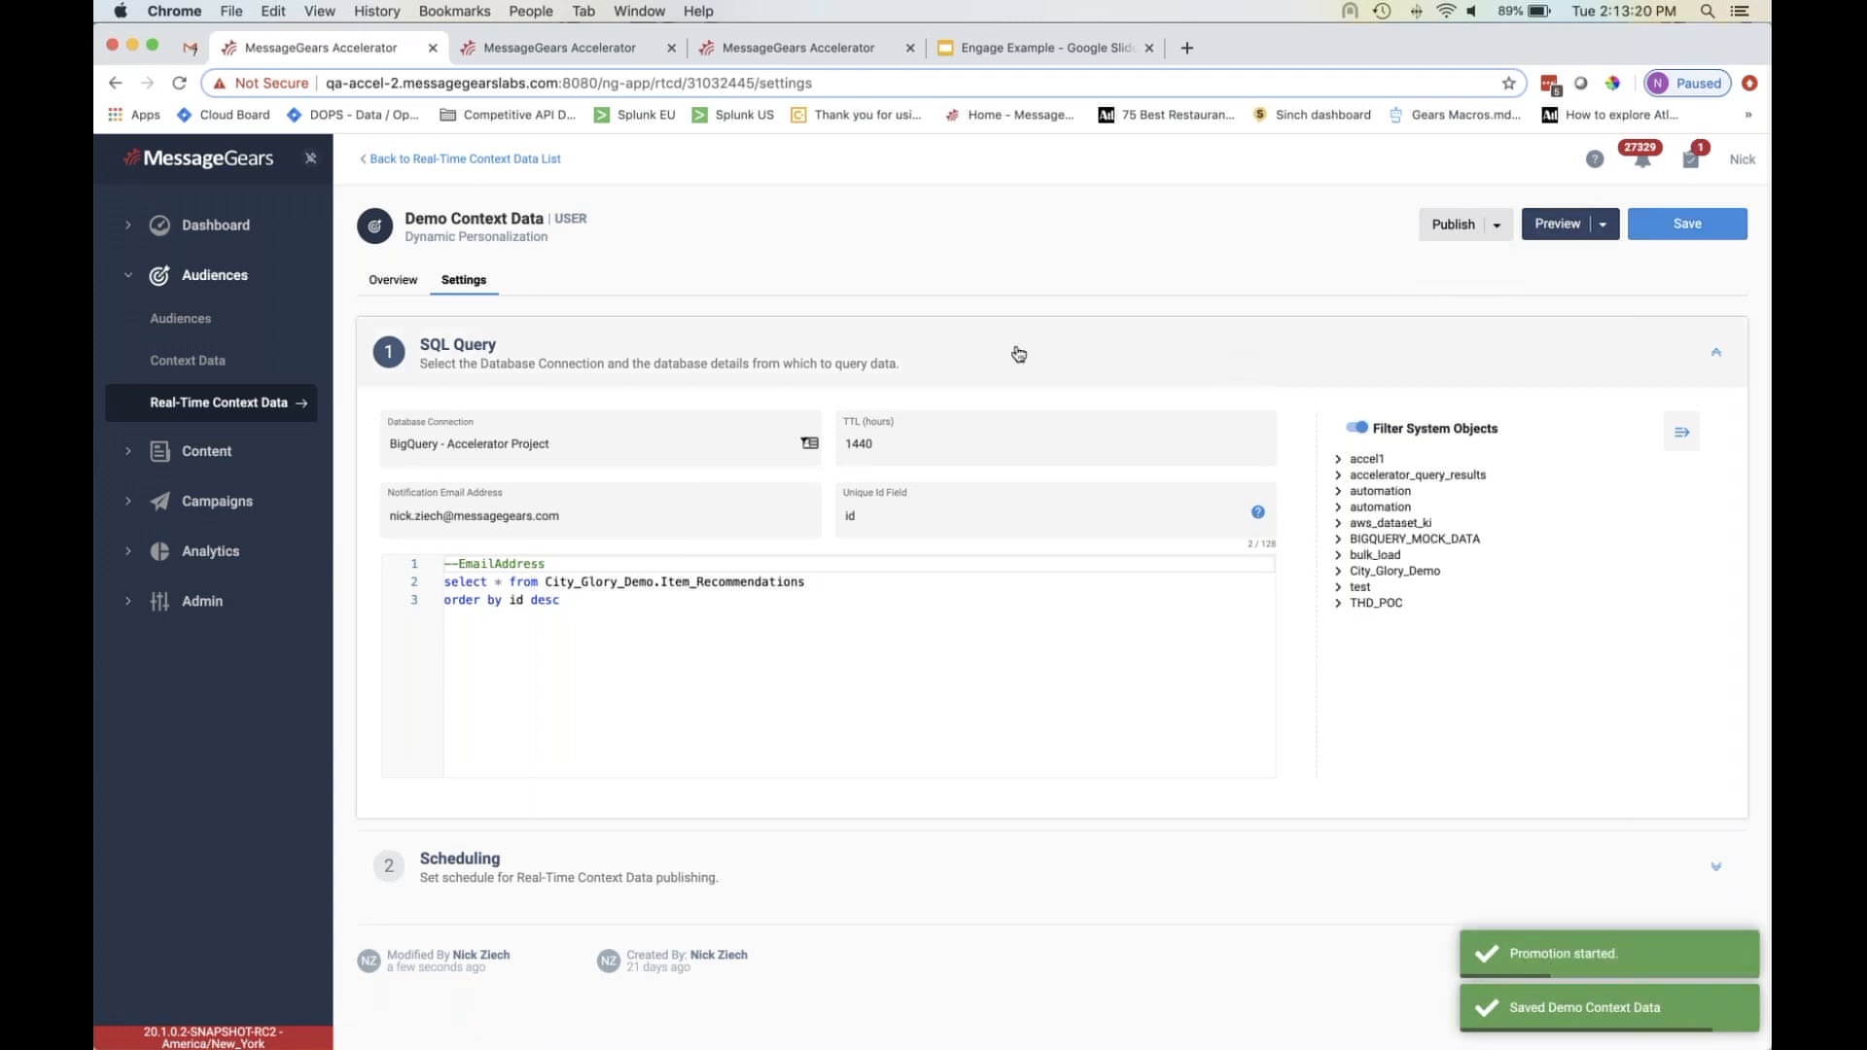
- Switch to the Dynamic Personalization preview and compare the recommended items for Sample Recipients 0002 and 0001, ending on 0002
left_click(572, 54)
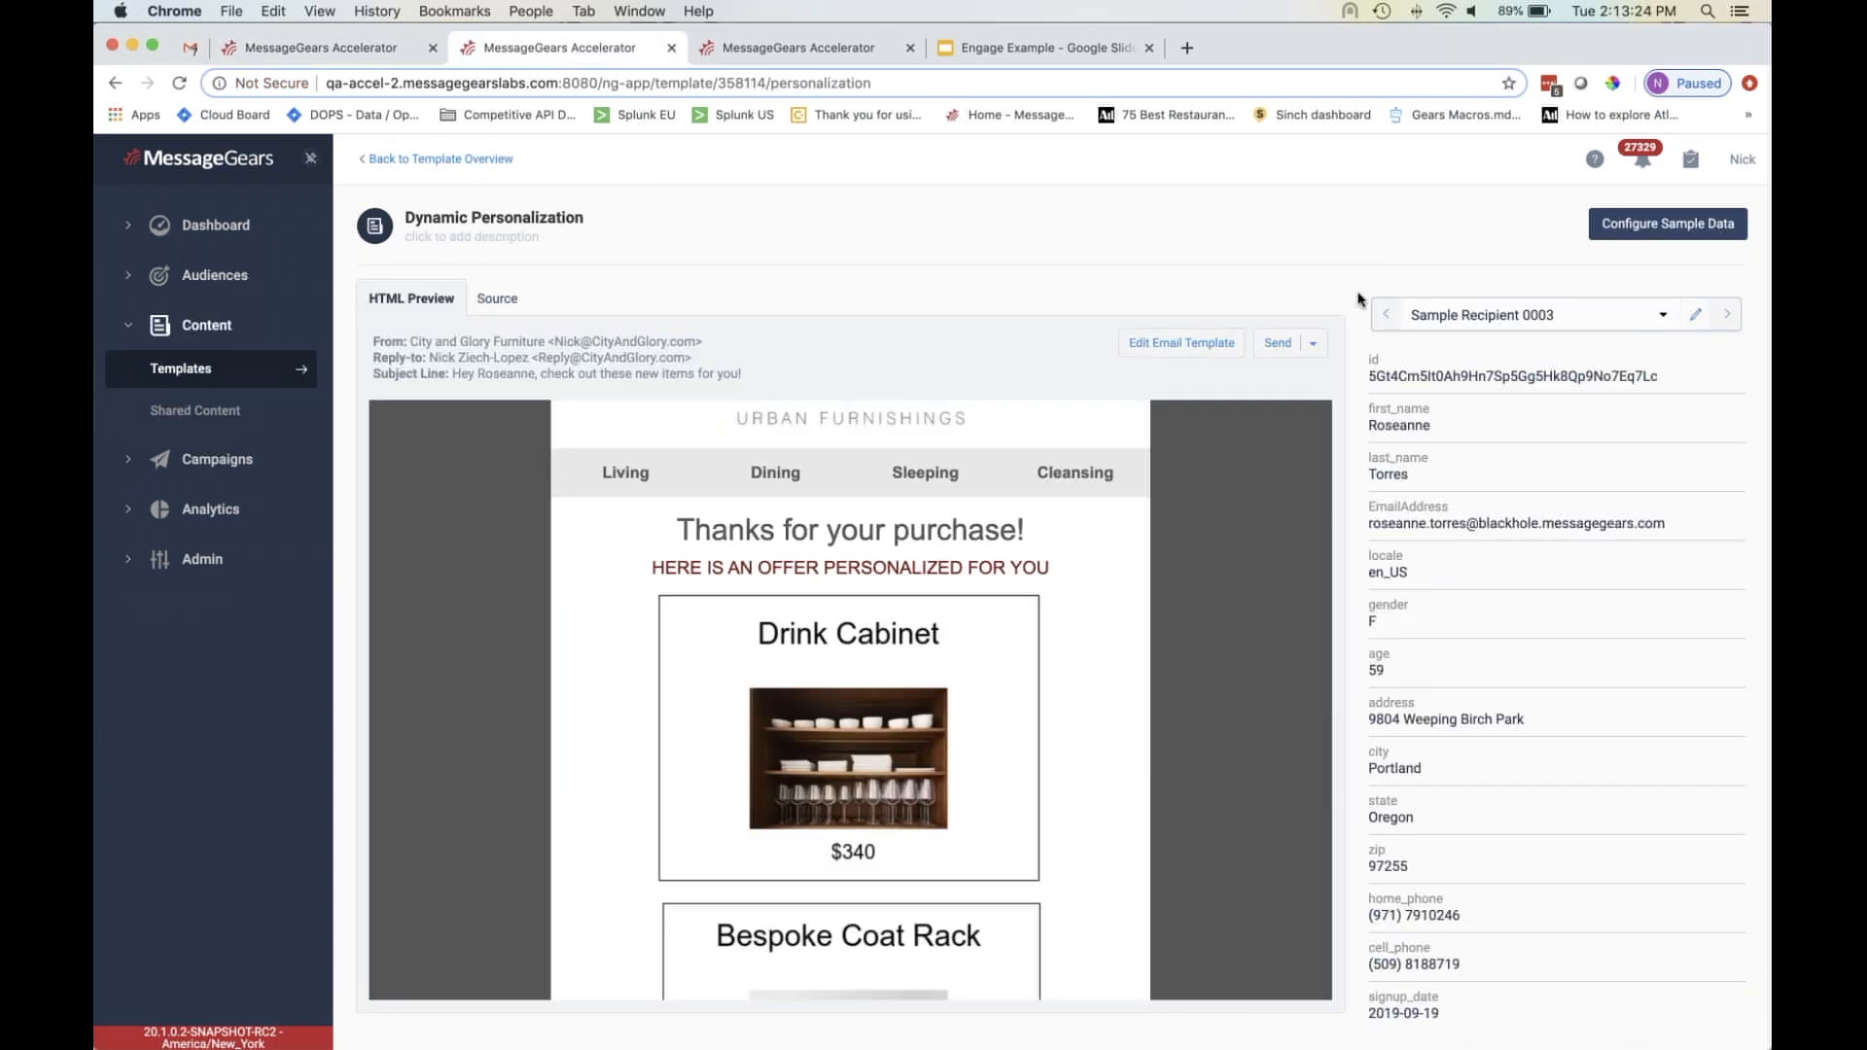
left_click(1382, 316)
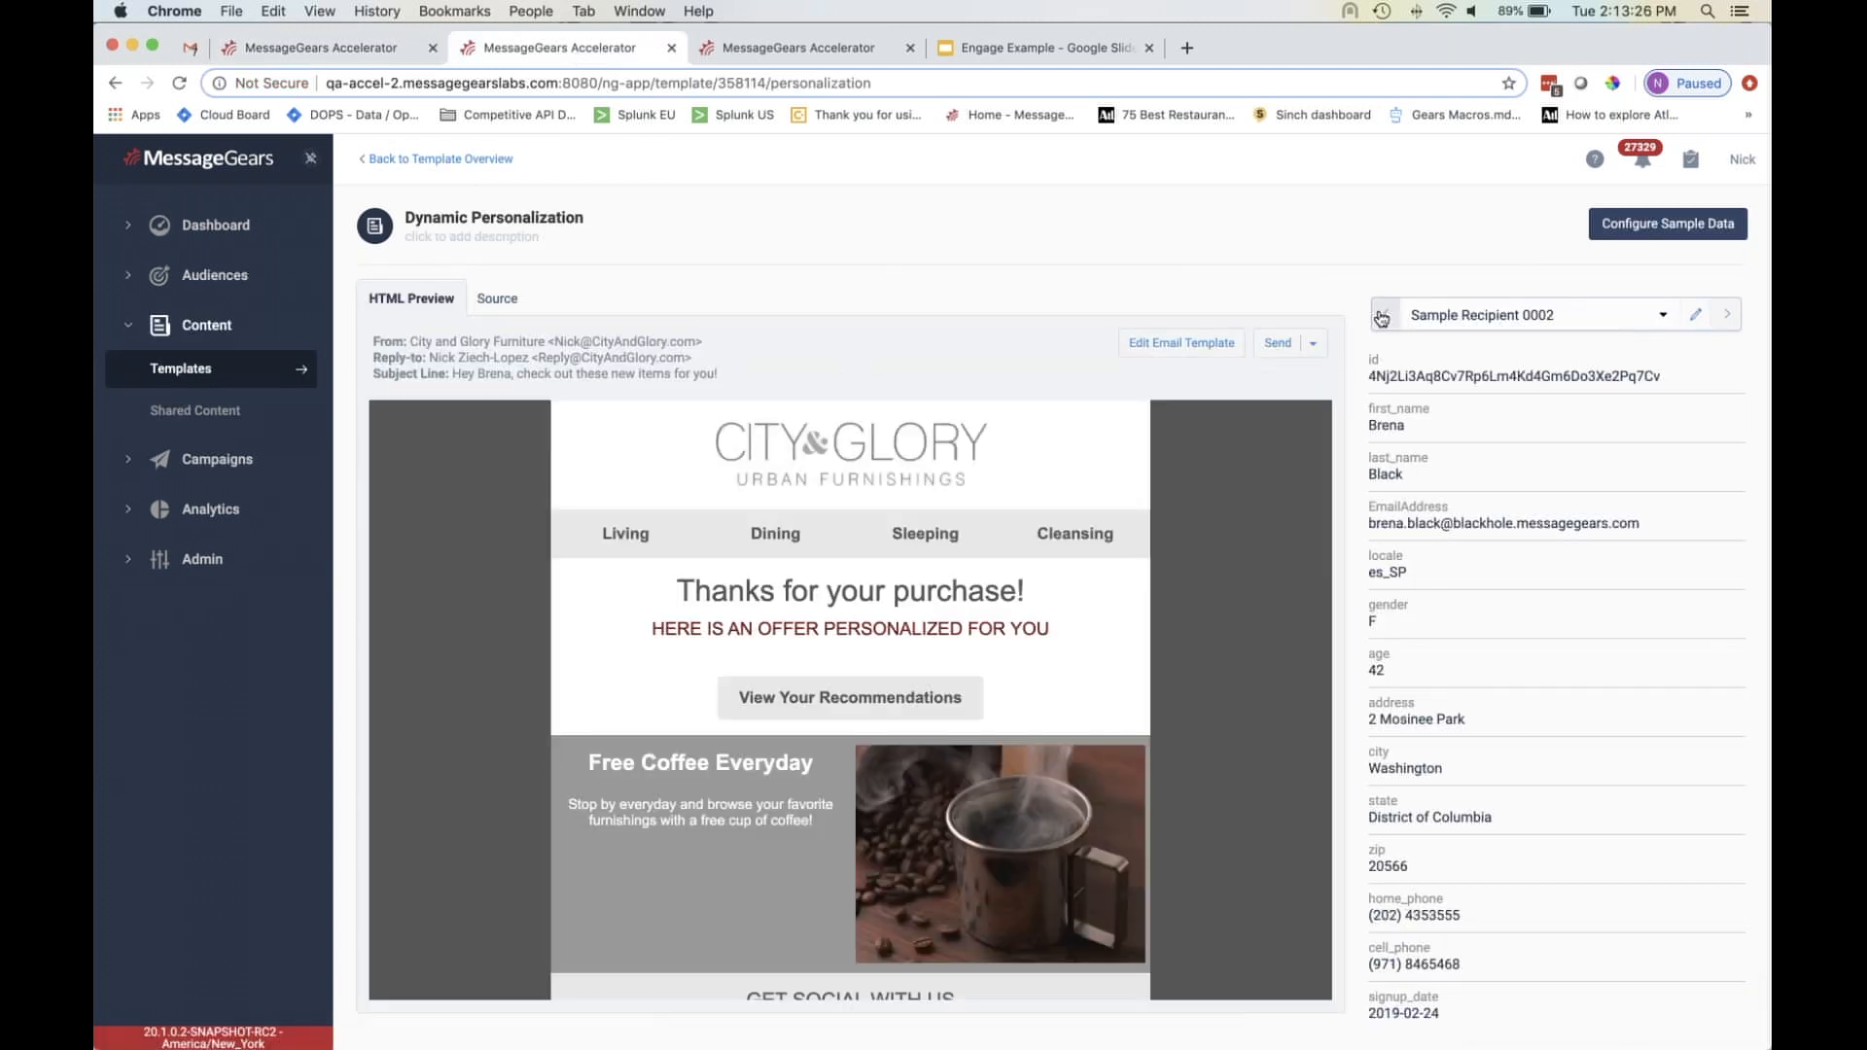
left_click(1381, 316)
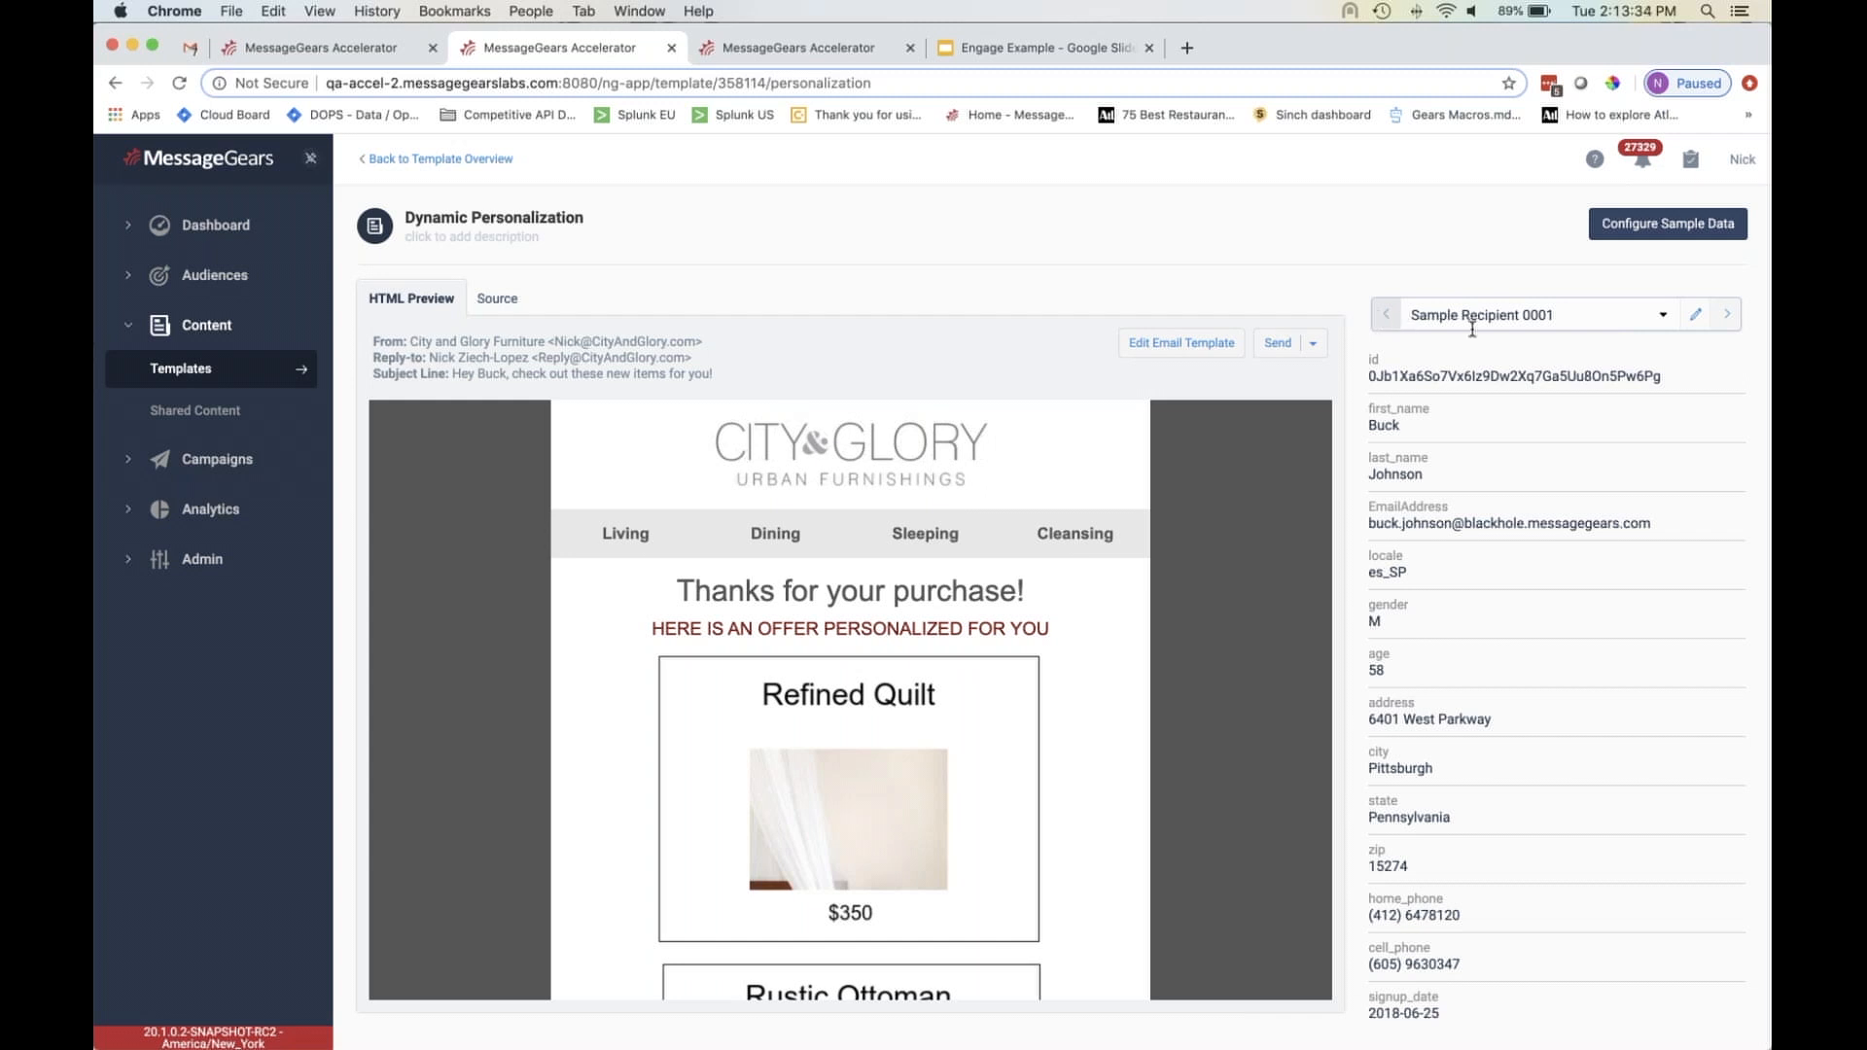
left_click(1732, 324)
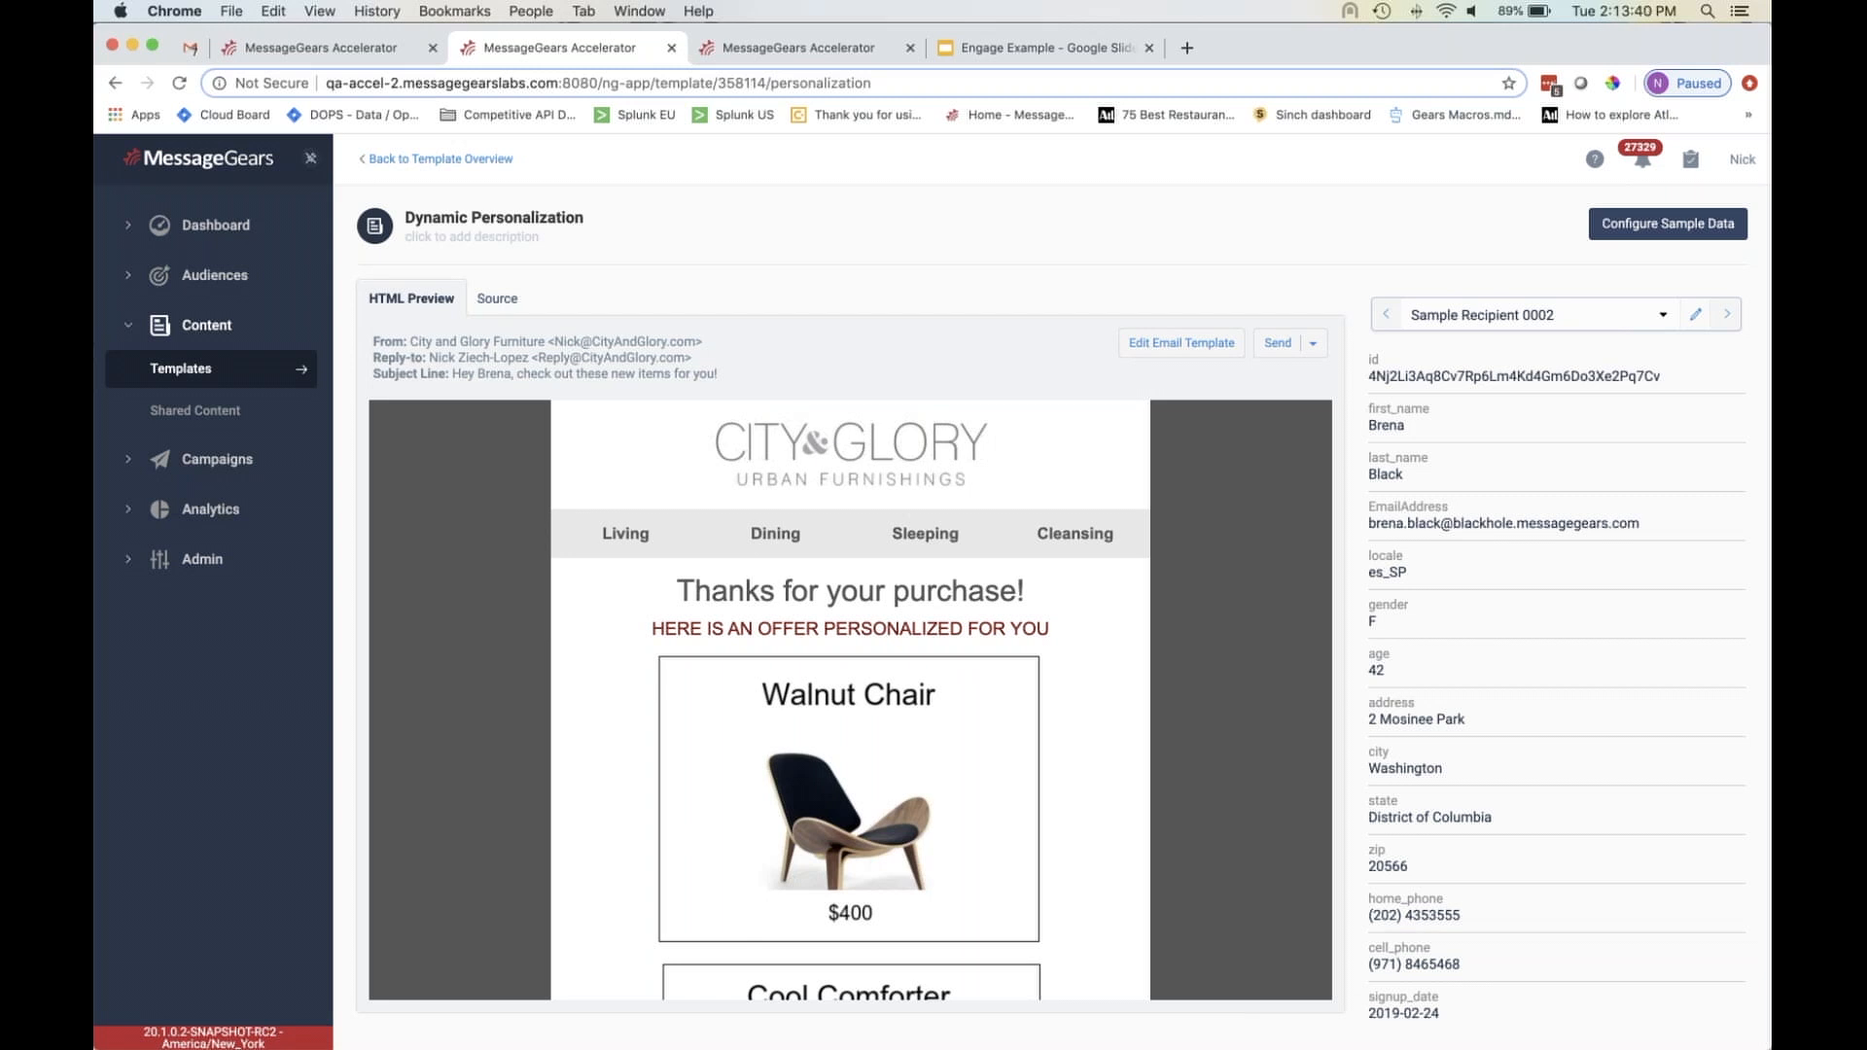
- Switch to Gmail, reload the open City and Glory Furniture email, and go back to the Demo Context Data settings
left_click(191, 50)
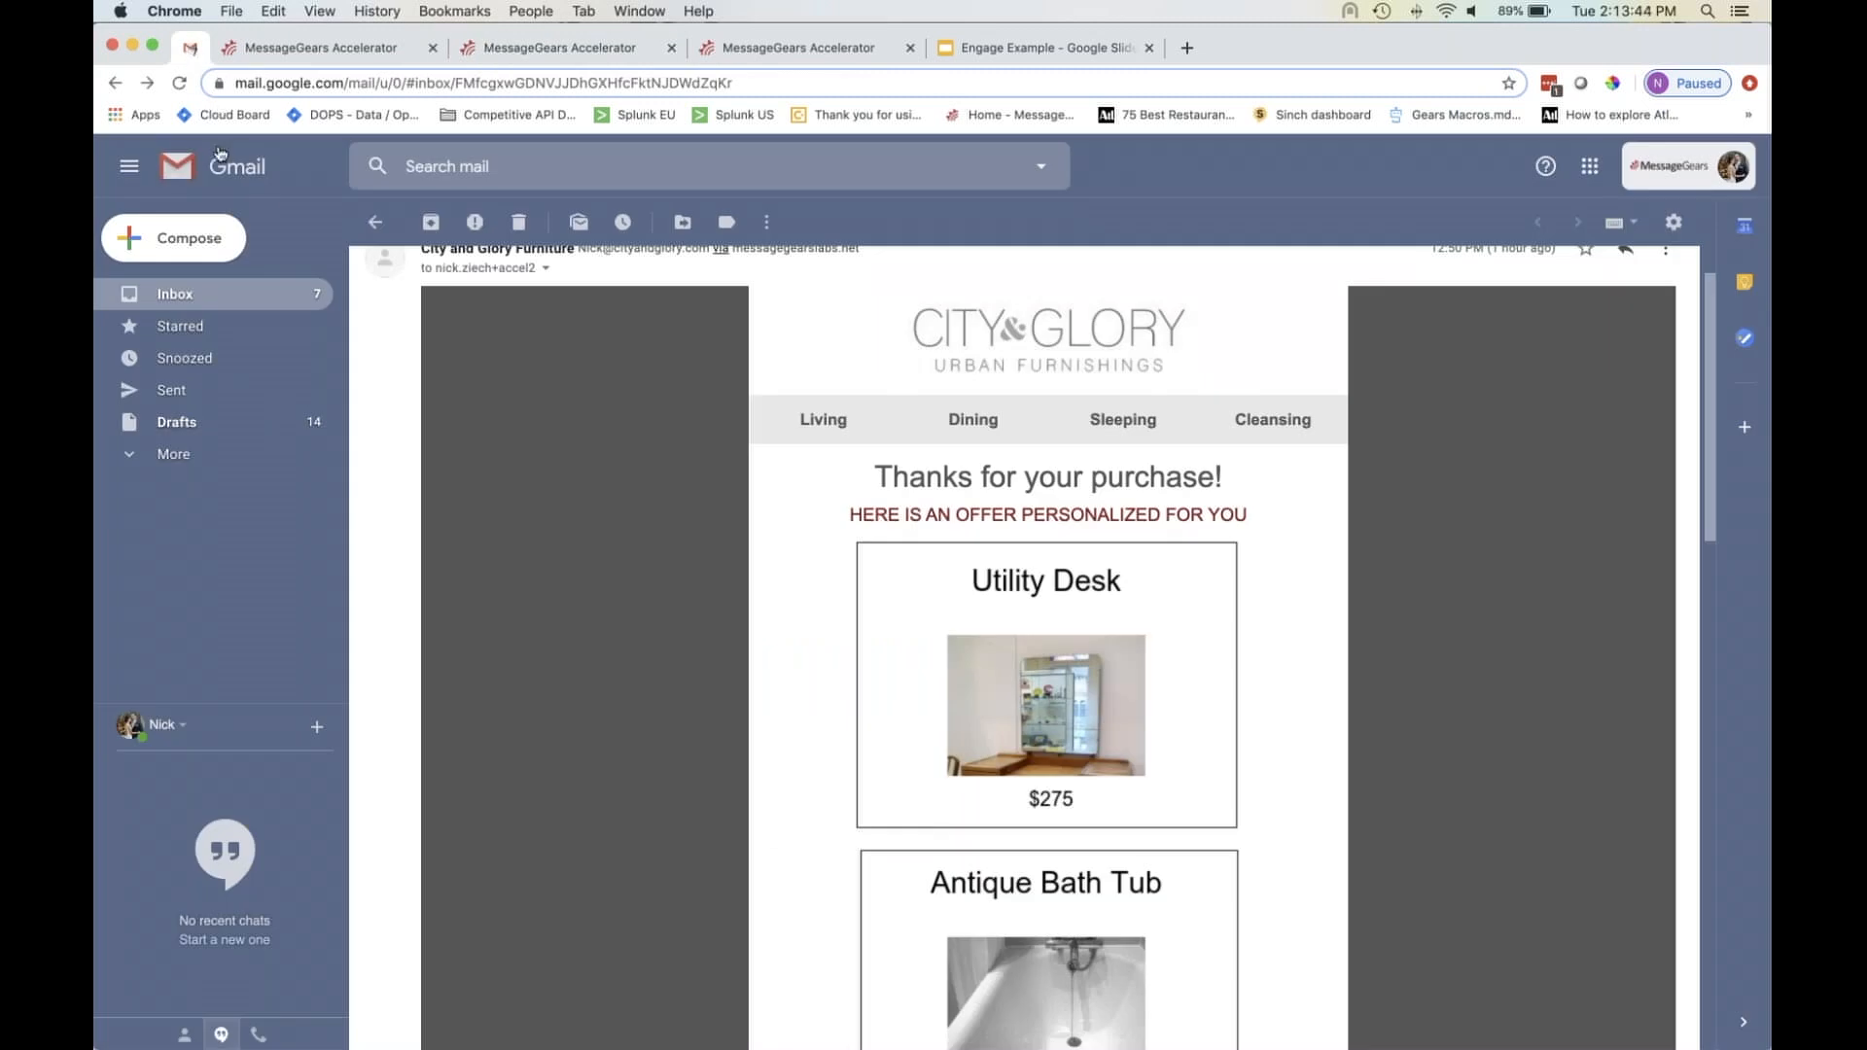
left_click(180, 85)
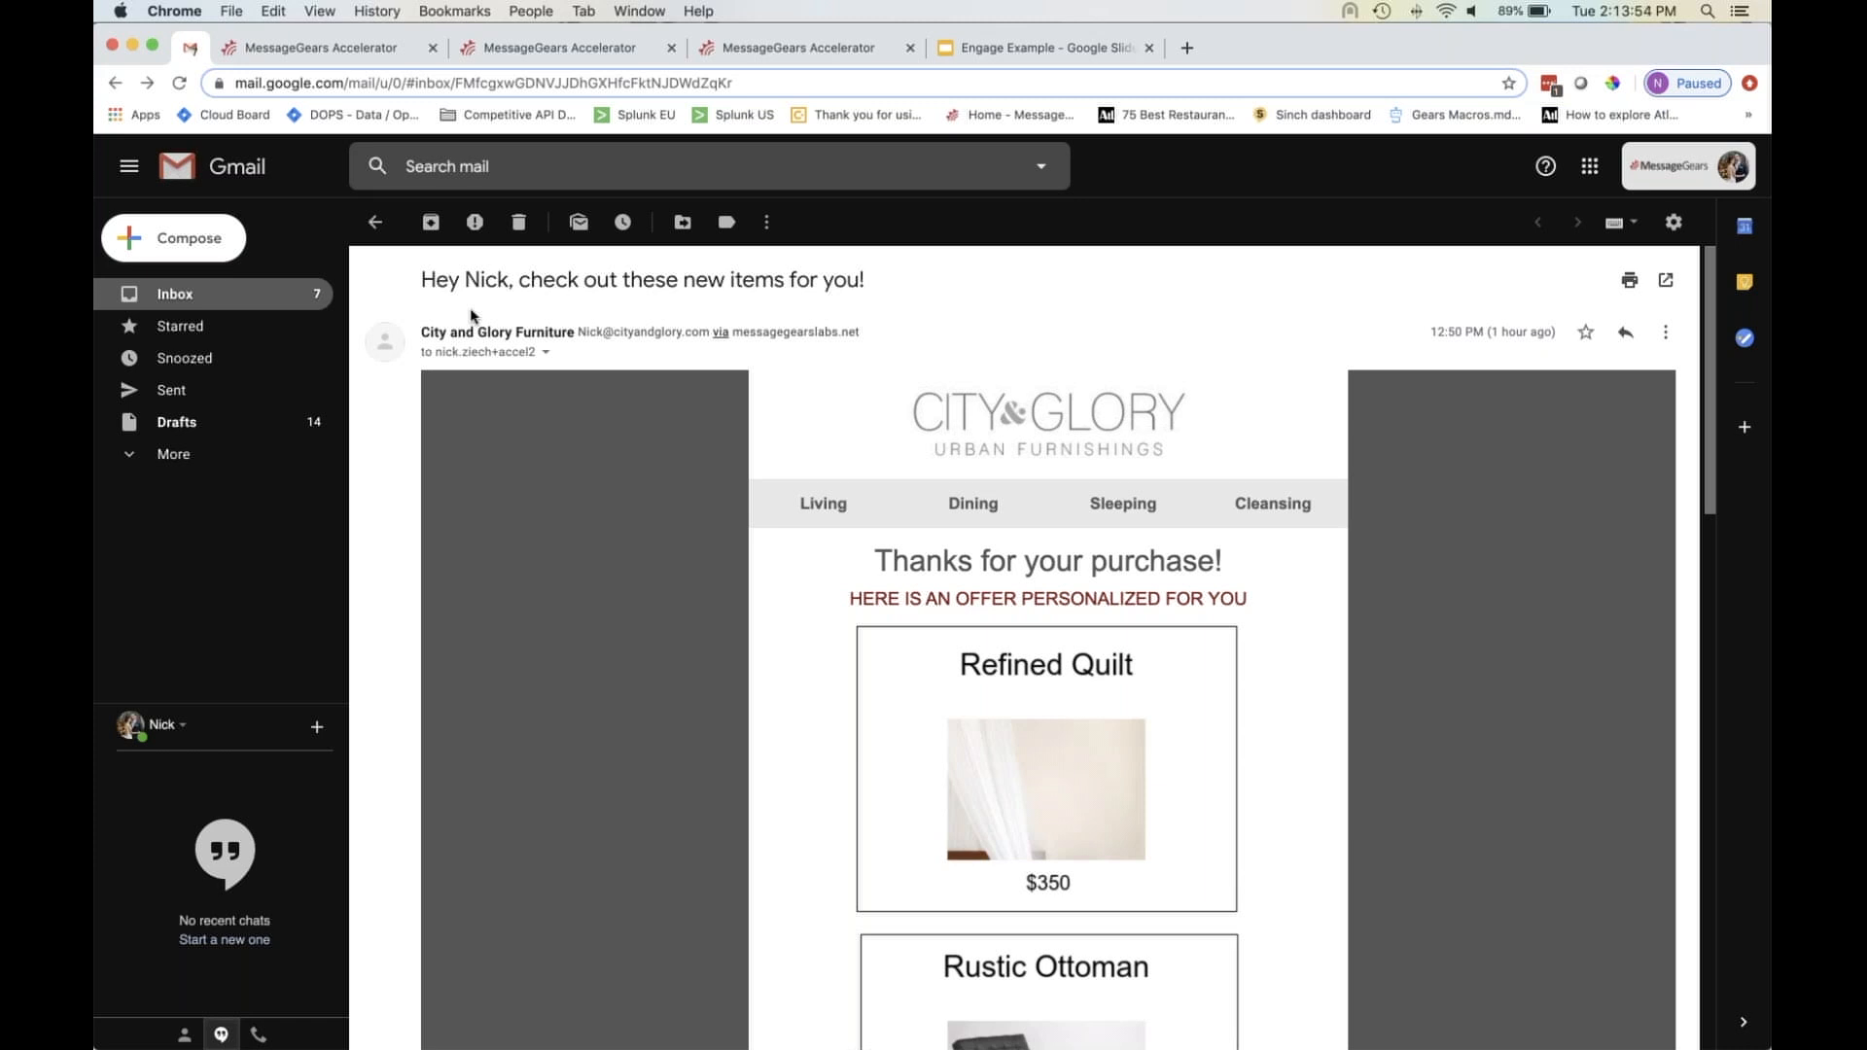
left_click(369, 60)
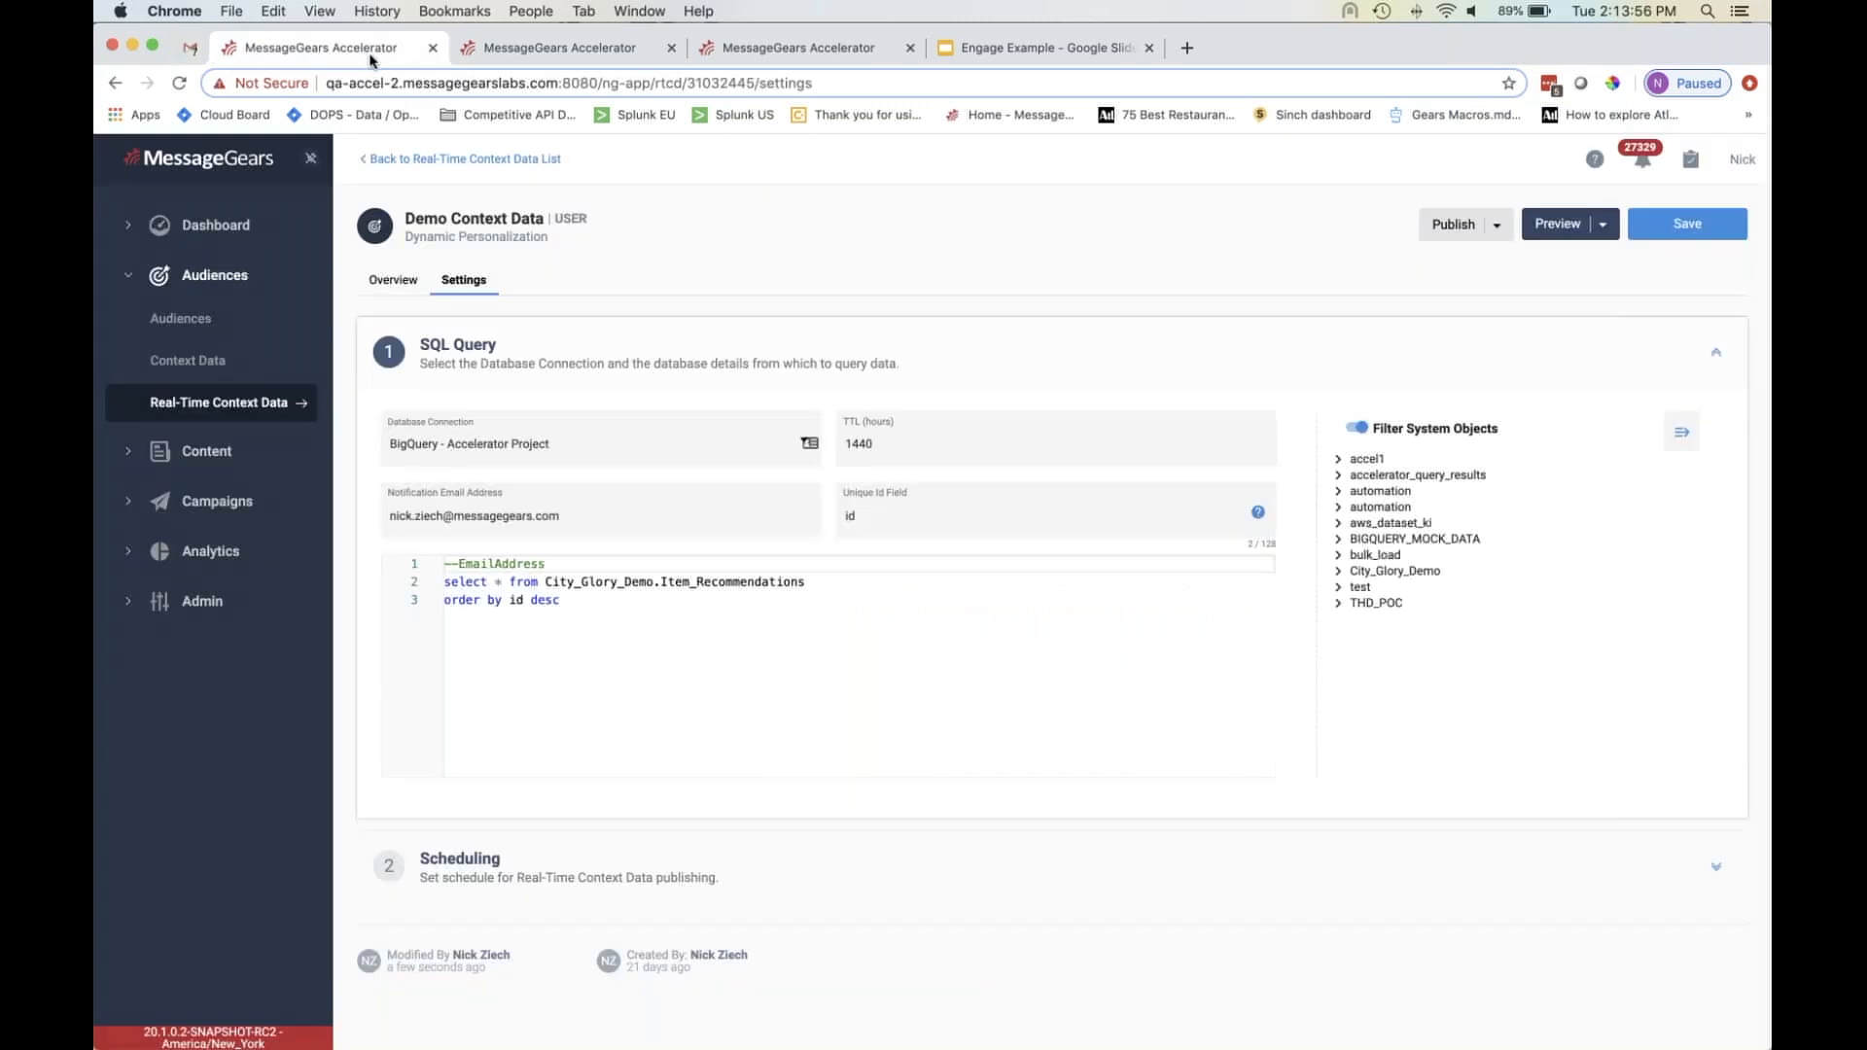
- Open the Dynamic Personalization template's HTML for editing, find "ink", and select the base URL of the first item link
left_click(523, 56)
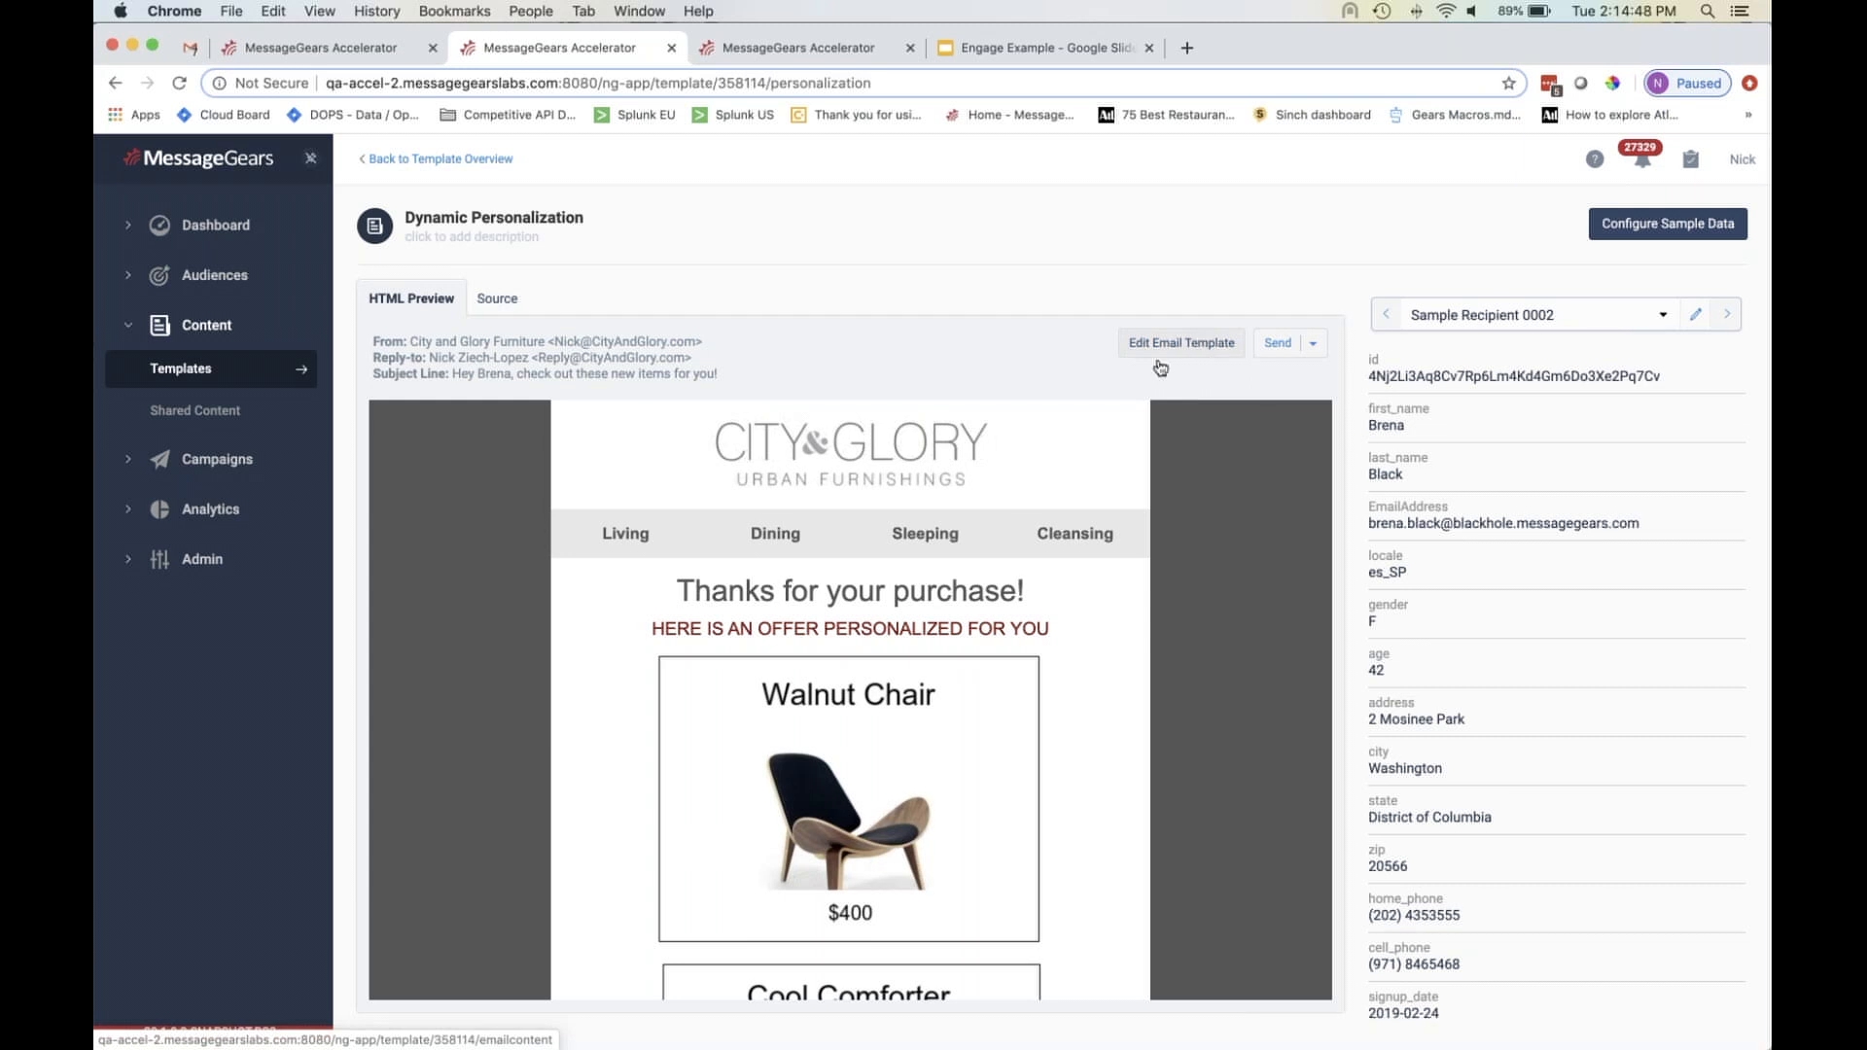
left_click(1181, 342)
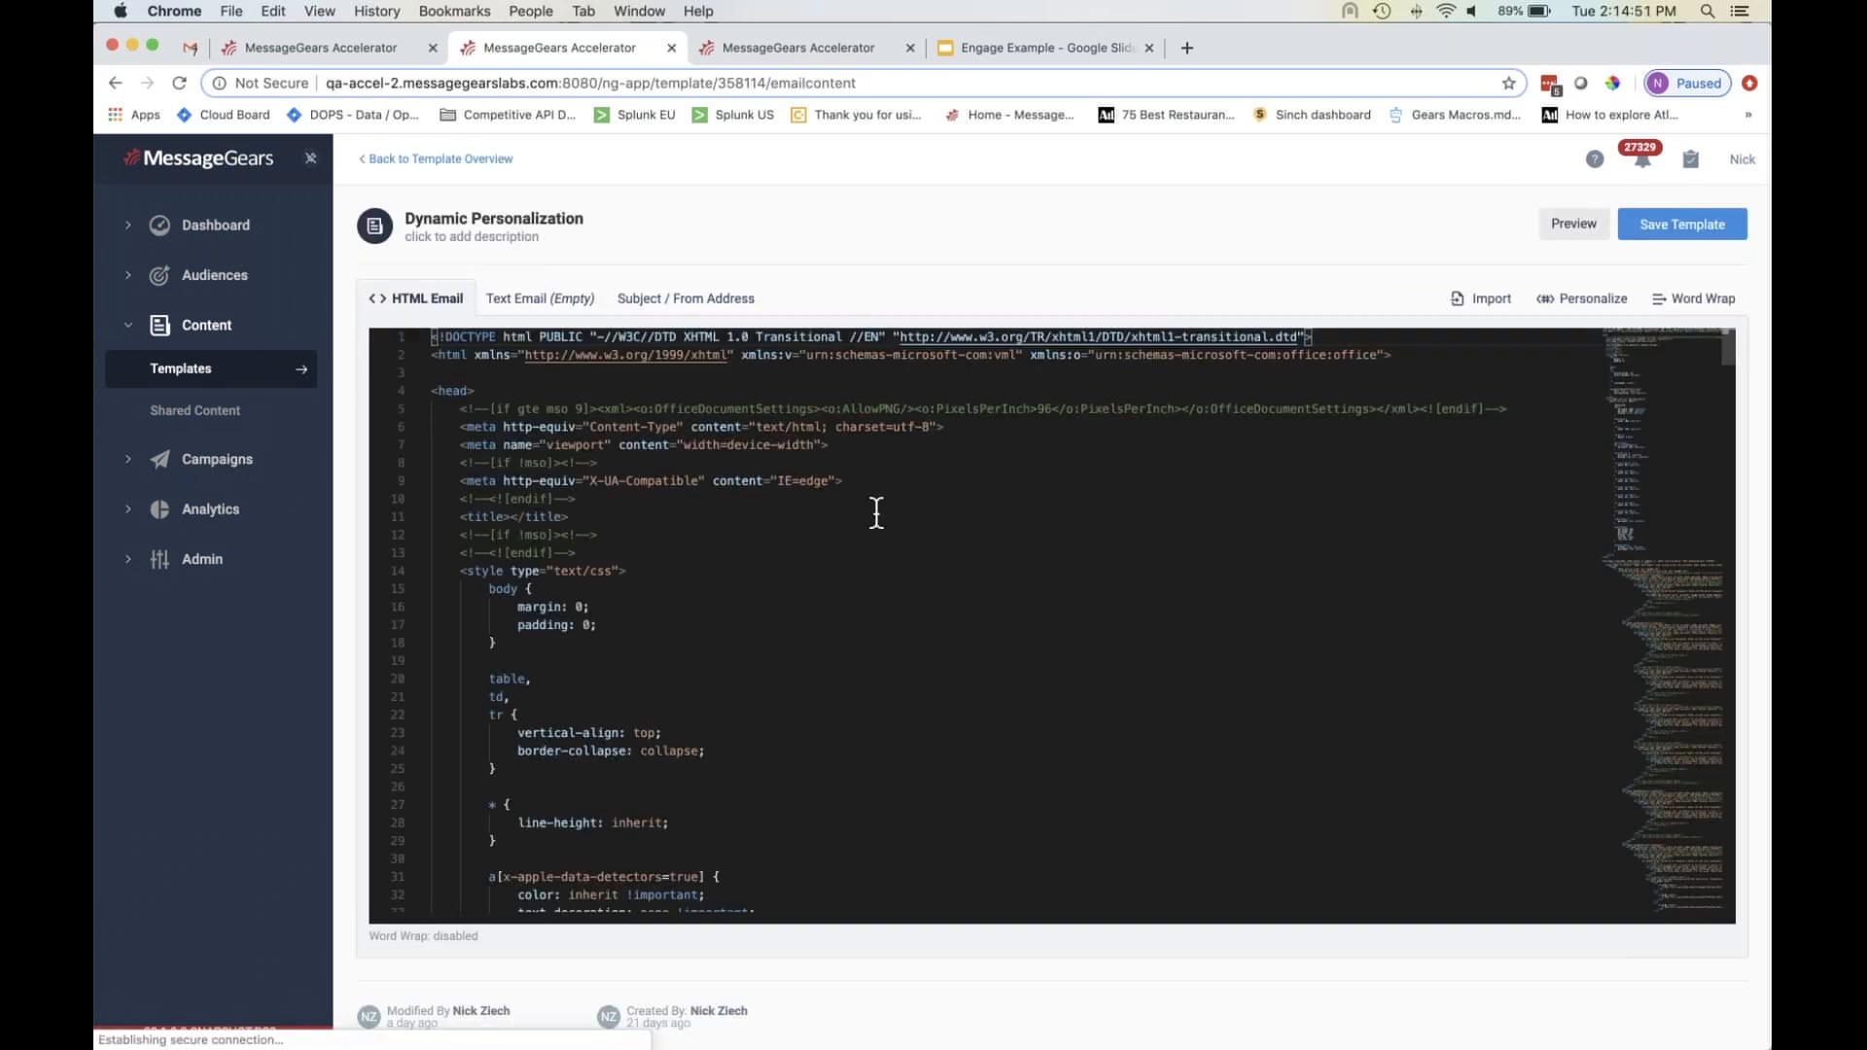
left_click(852, 606)
key("cmd+f")
type("ink")
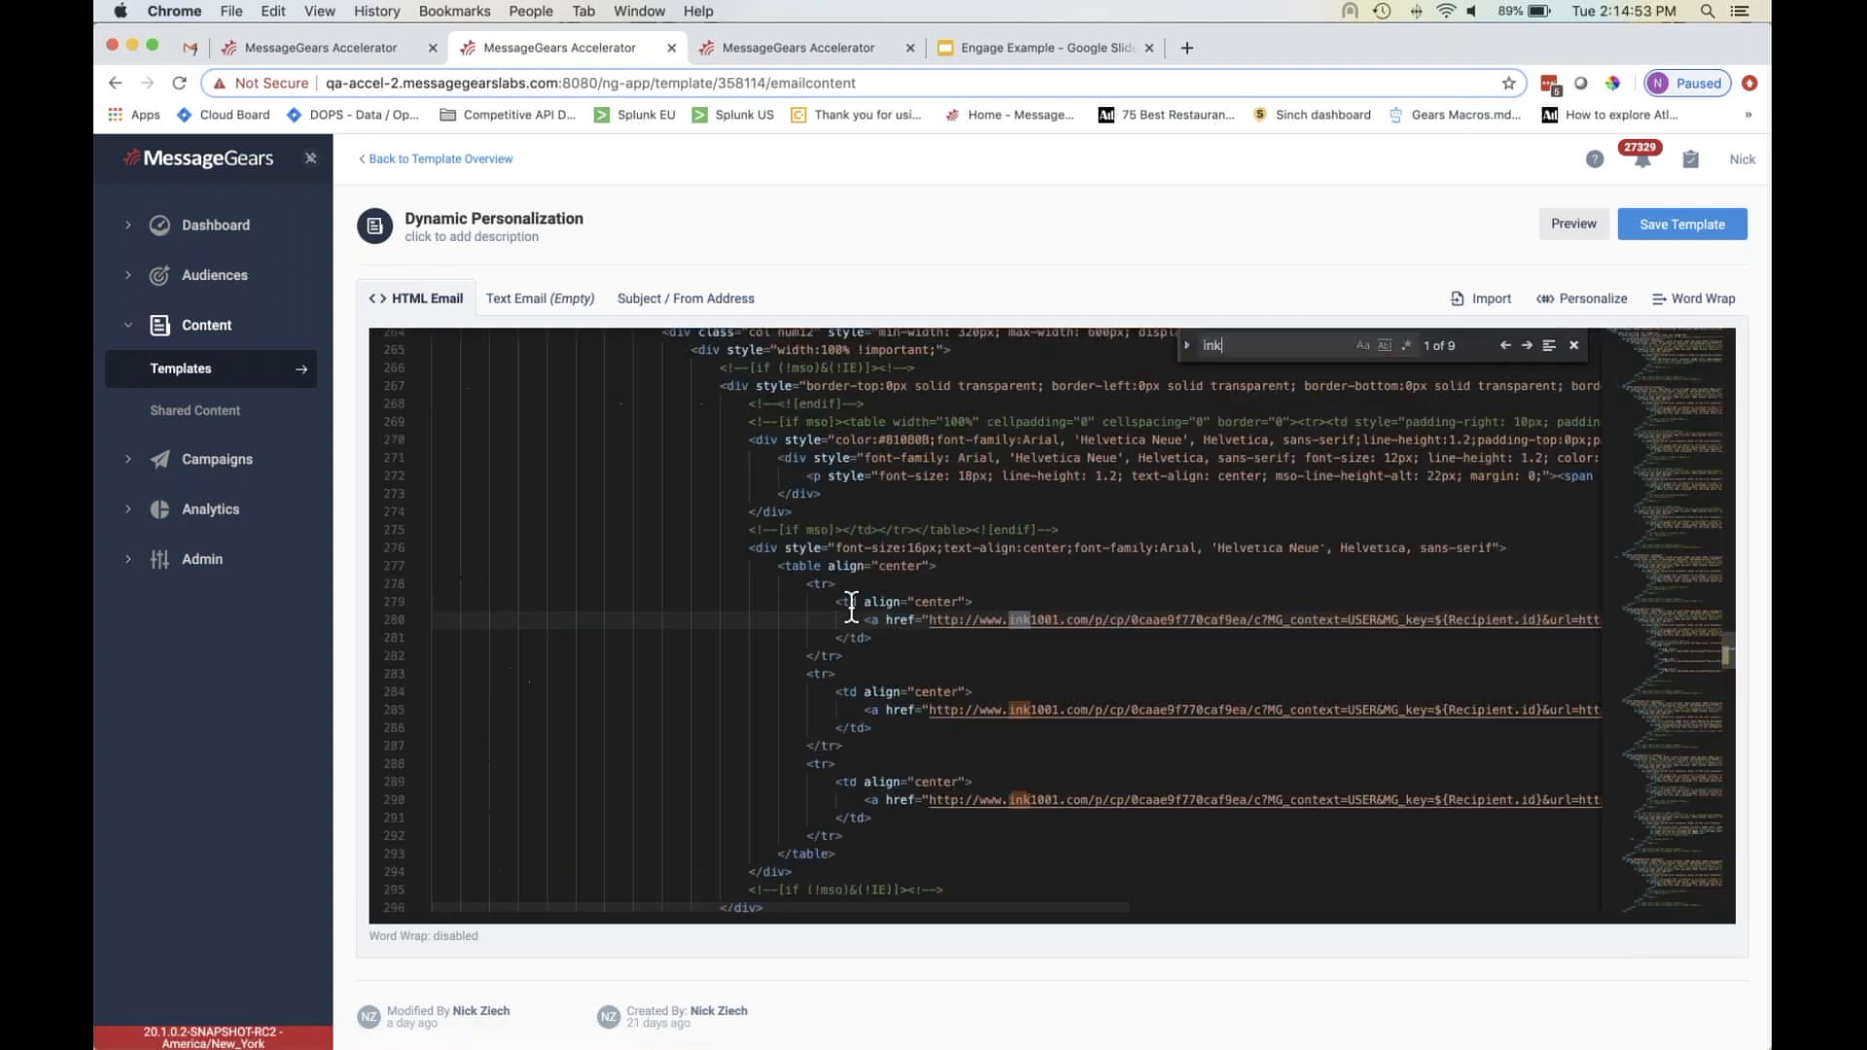
left_click(929, 620)
left_click(1233, 620, "shift")
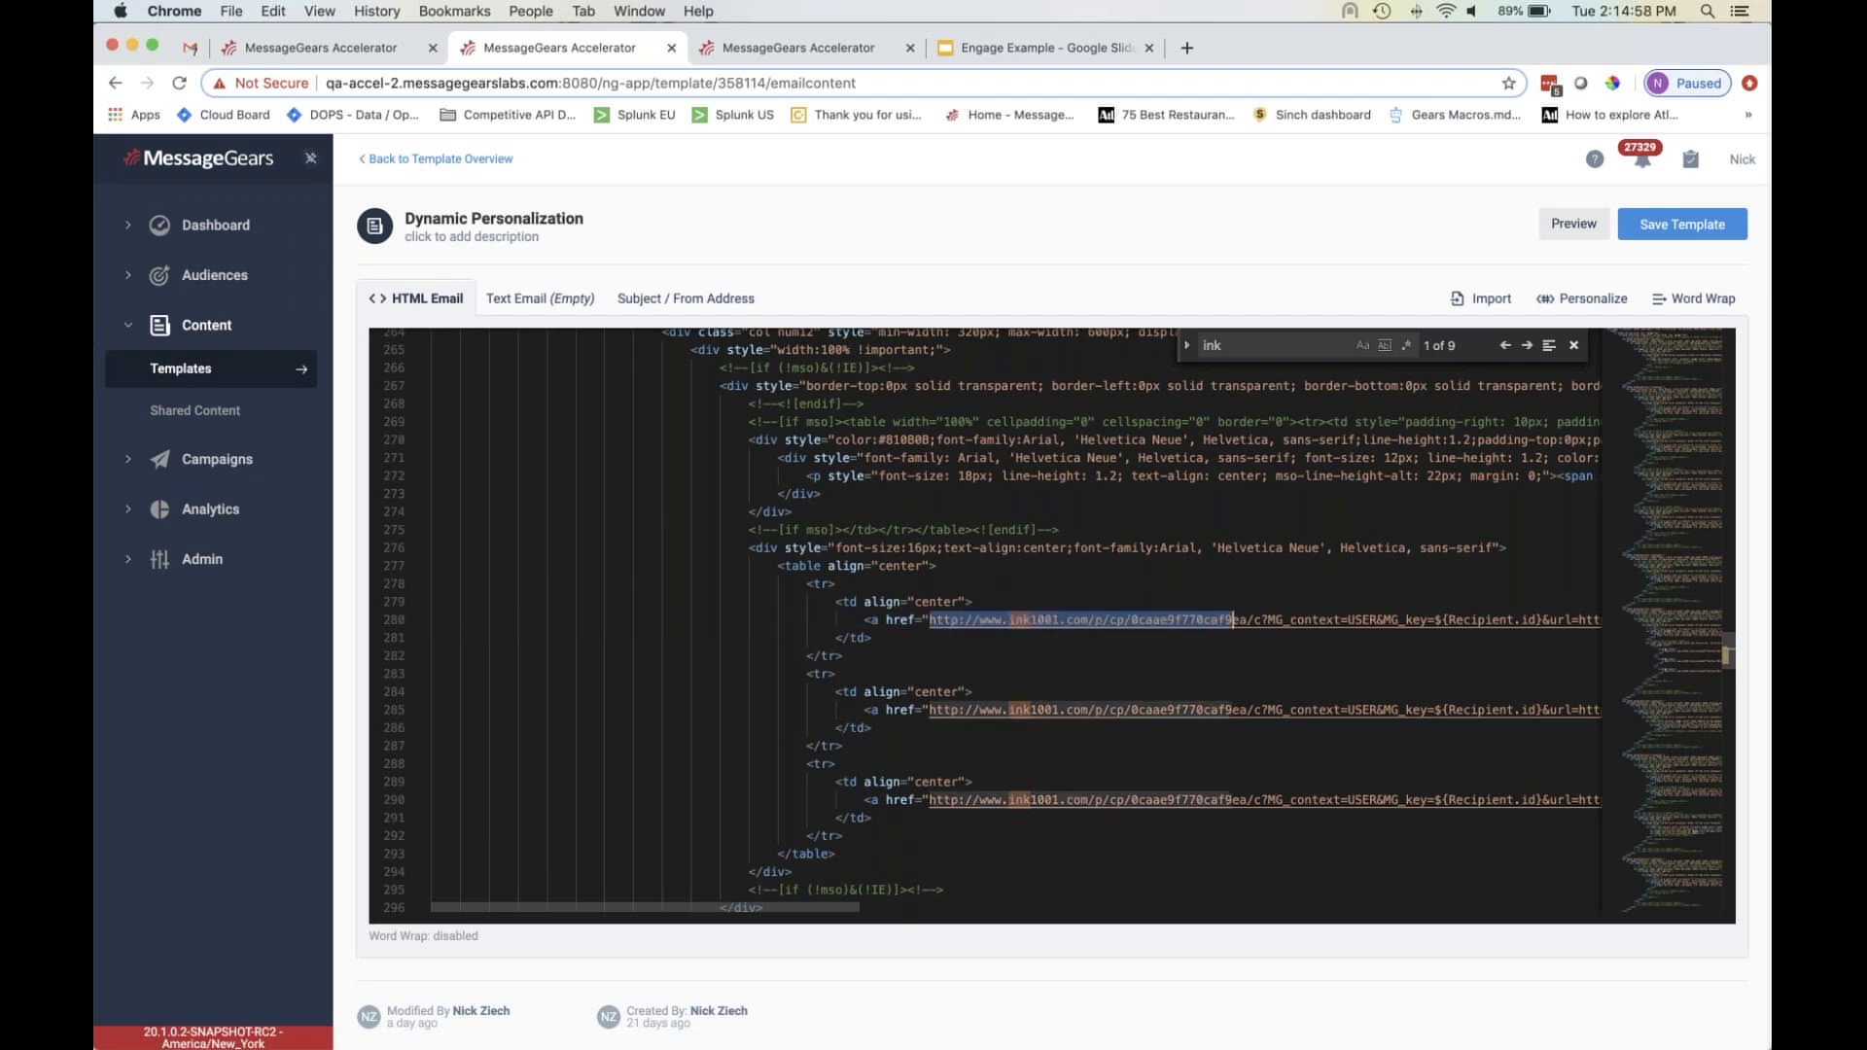
key("shift+Right")
key("shift+Right")
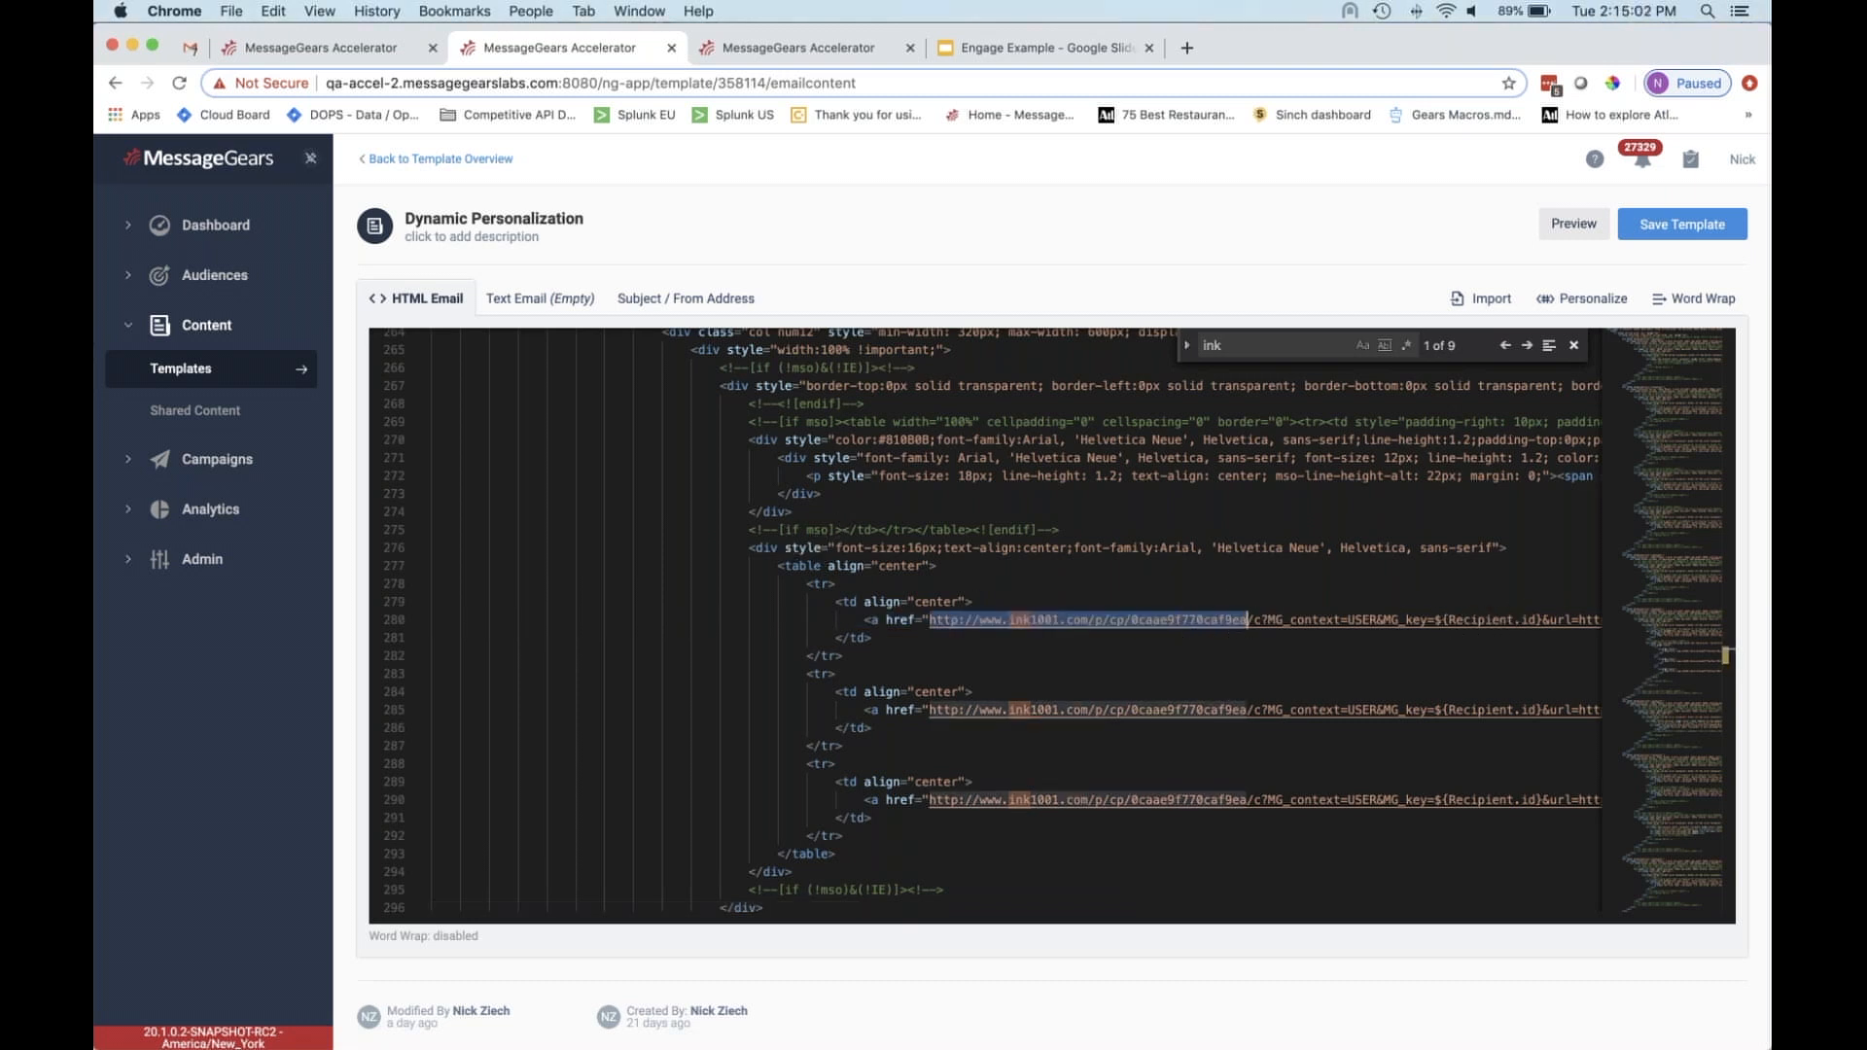
- Return to the template overview, reopen its HTML email content, and show the personalization preview
left_click(448, 167)
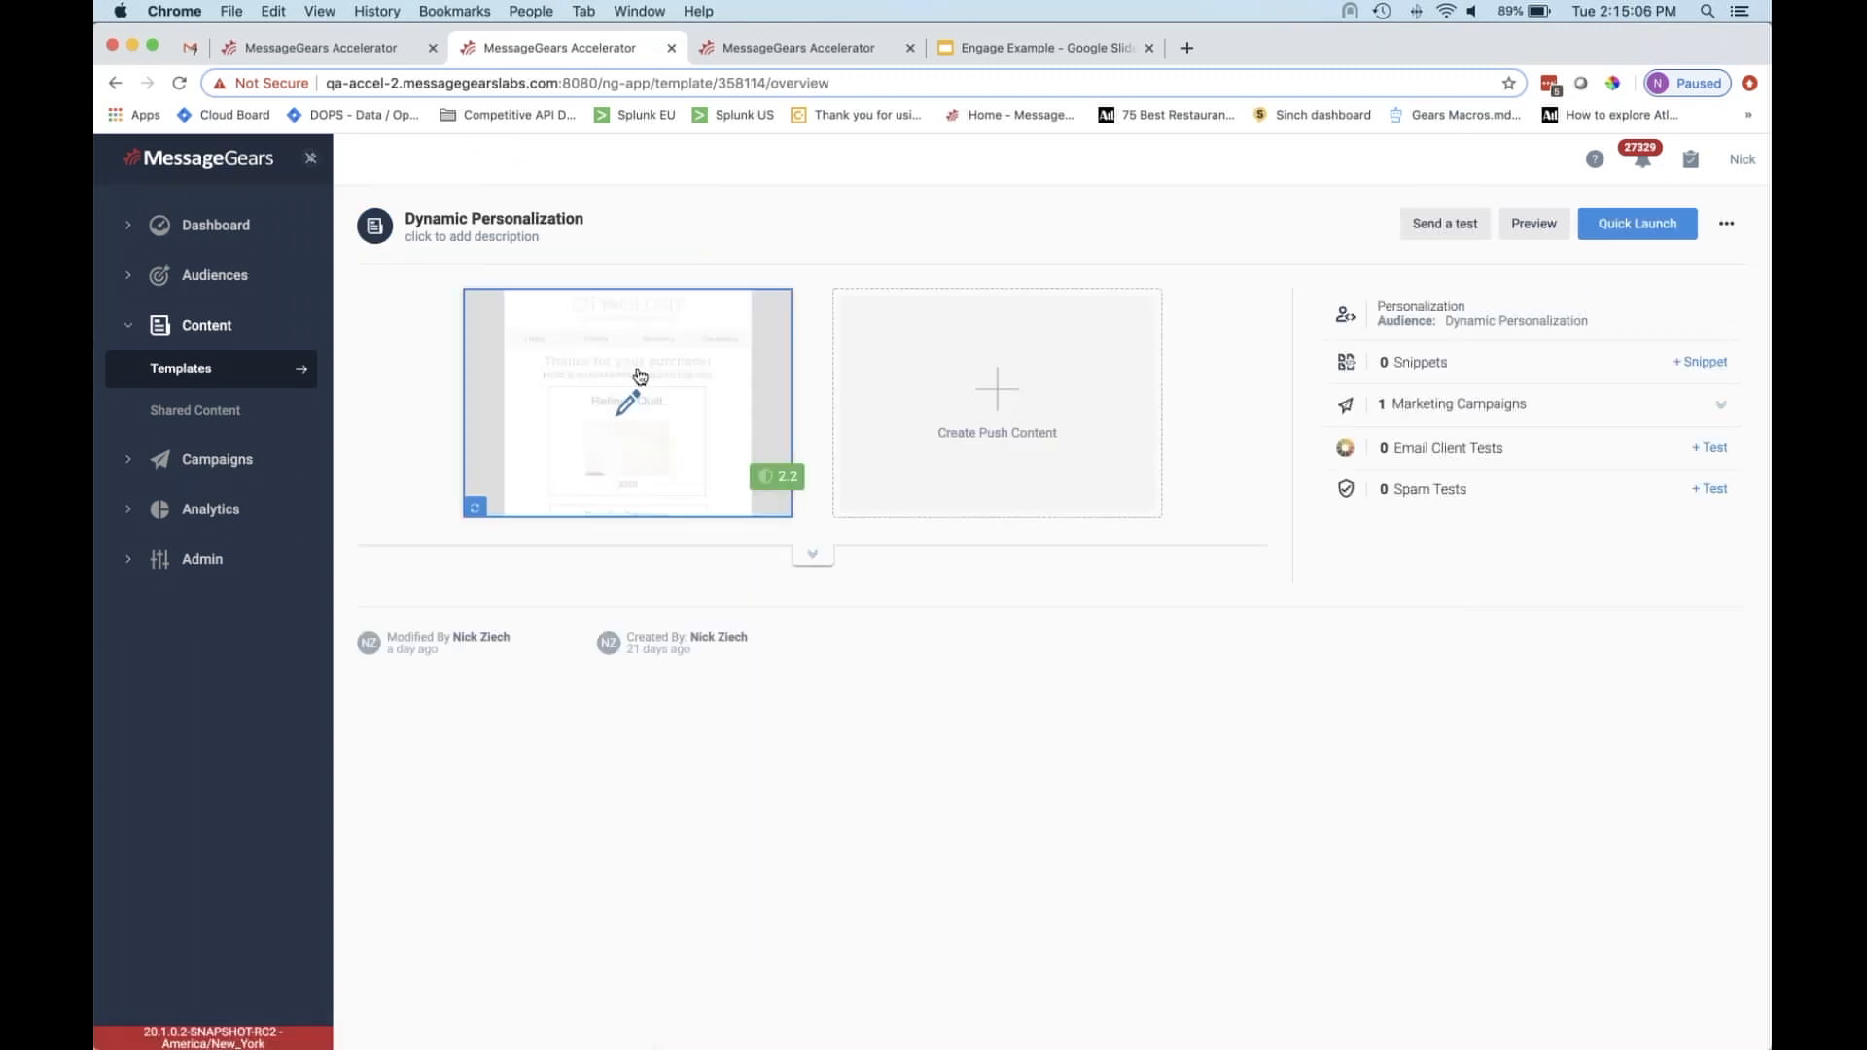
left_click(639, 376)
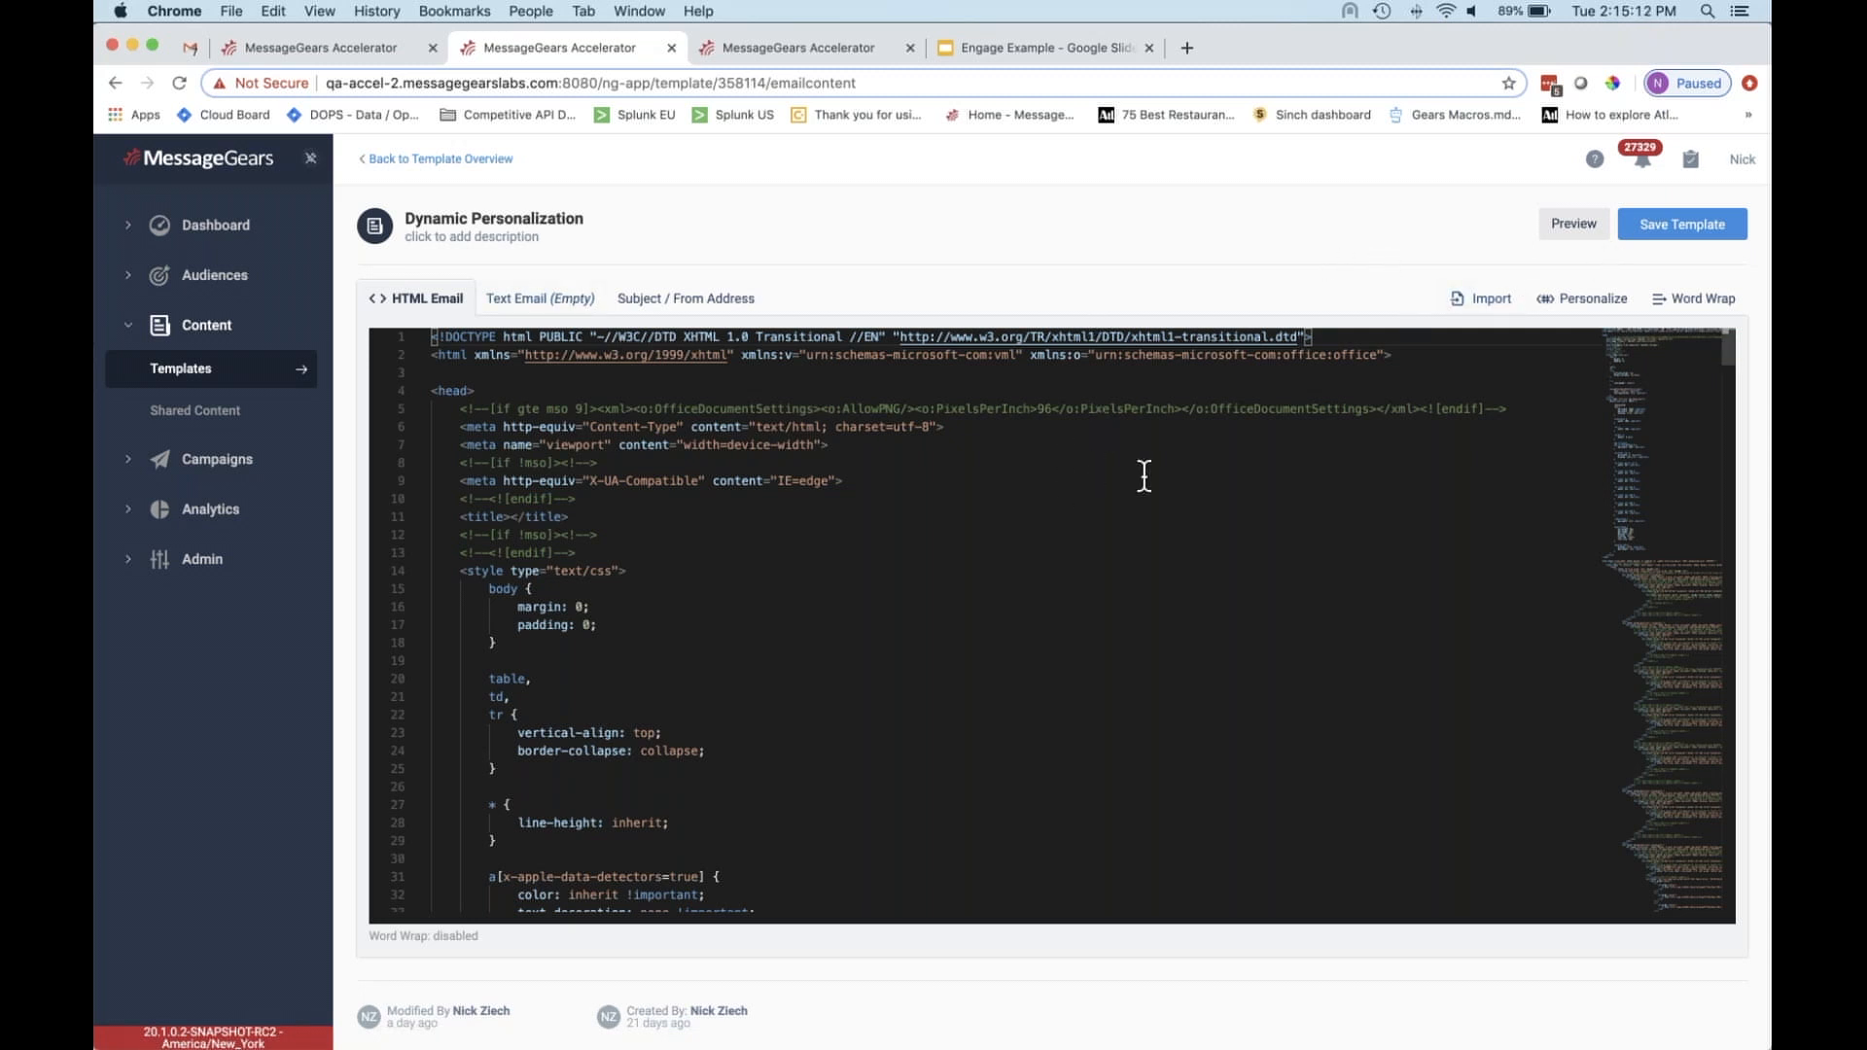
left_click(1569, 241)
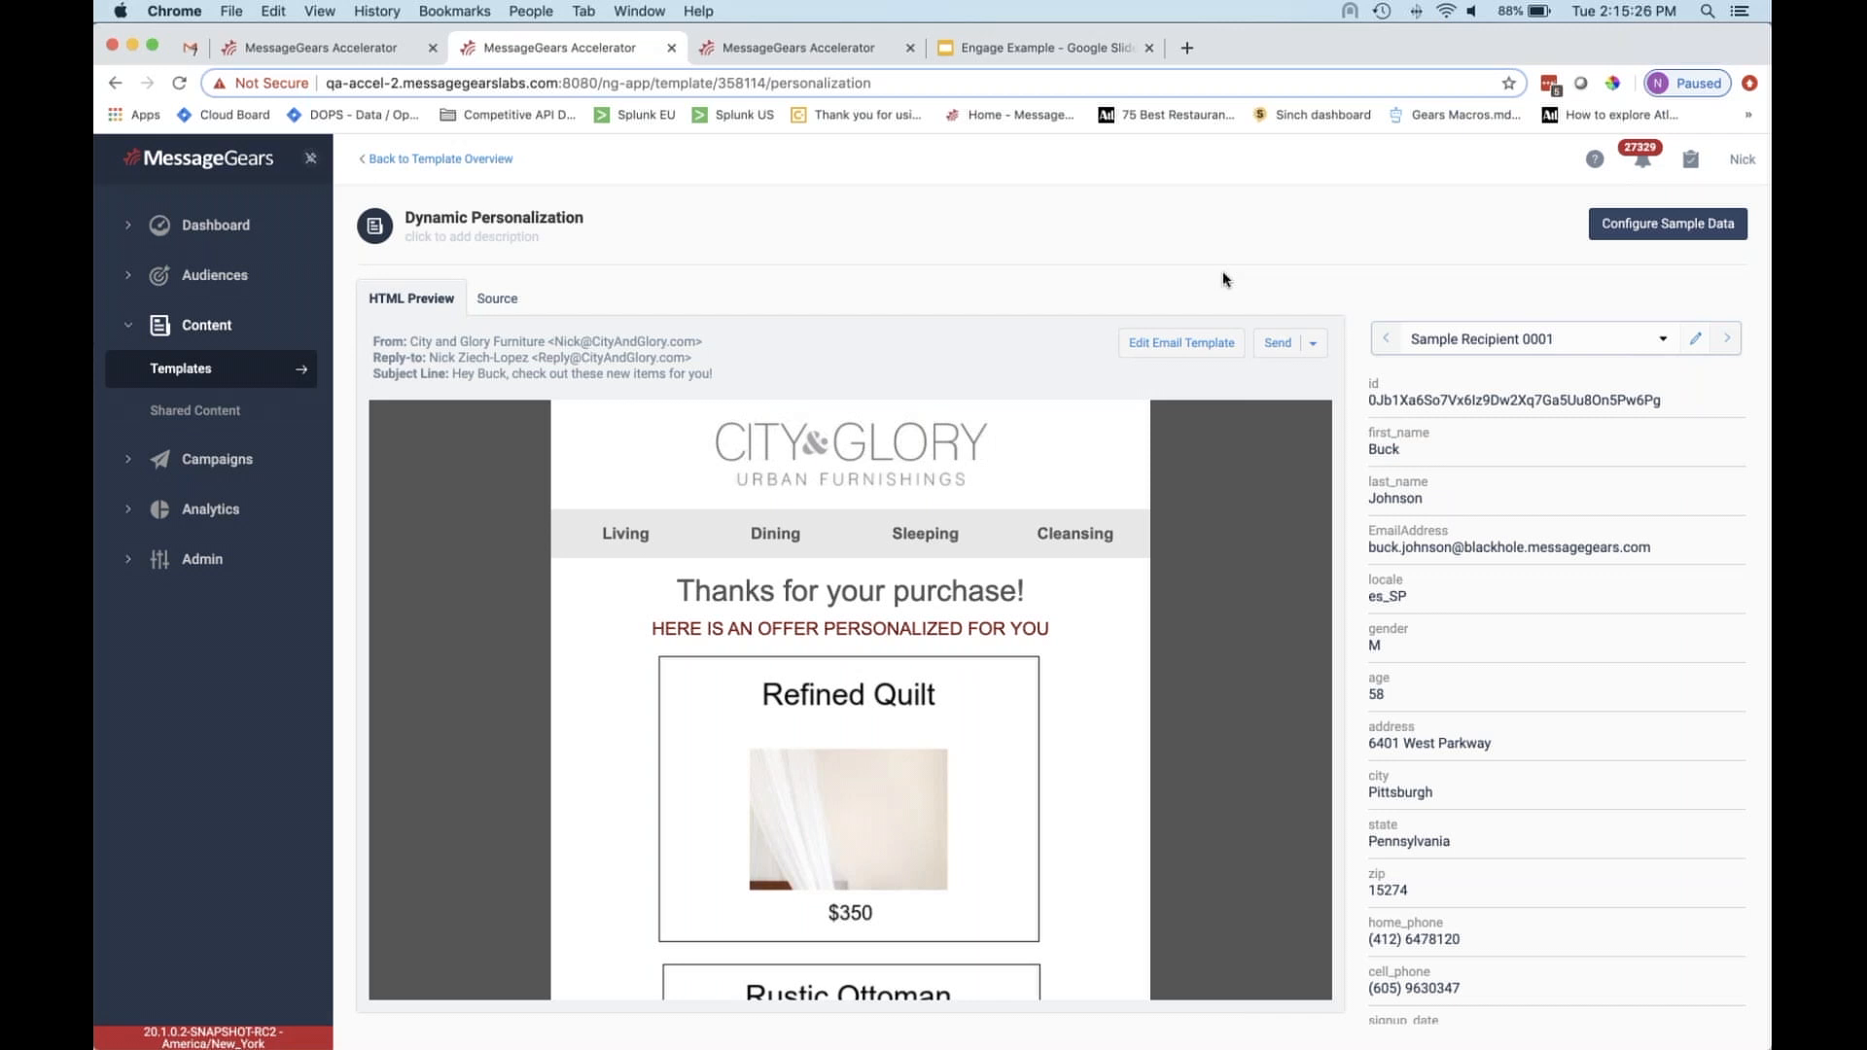
- Switch to Postman and examine the engage/context GET request and its JSON response
key("super+Tab")
key("super+Tab")
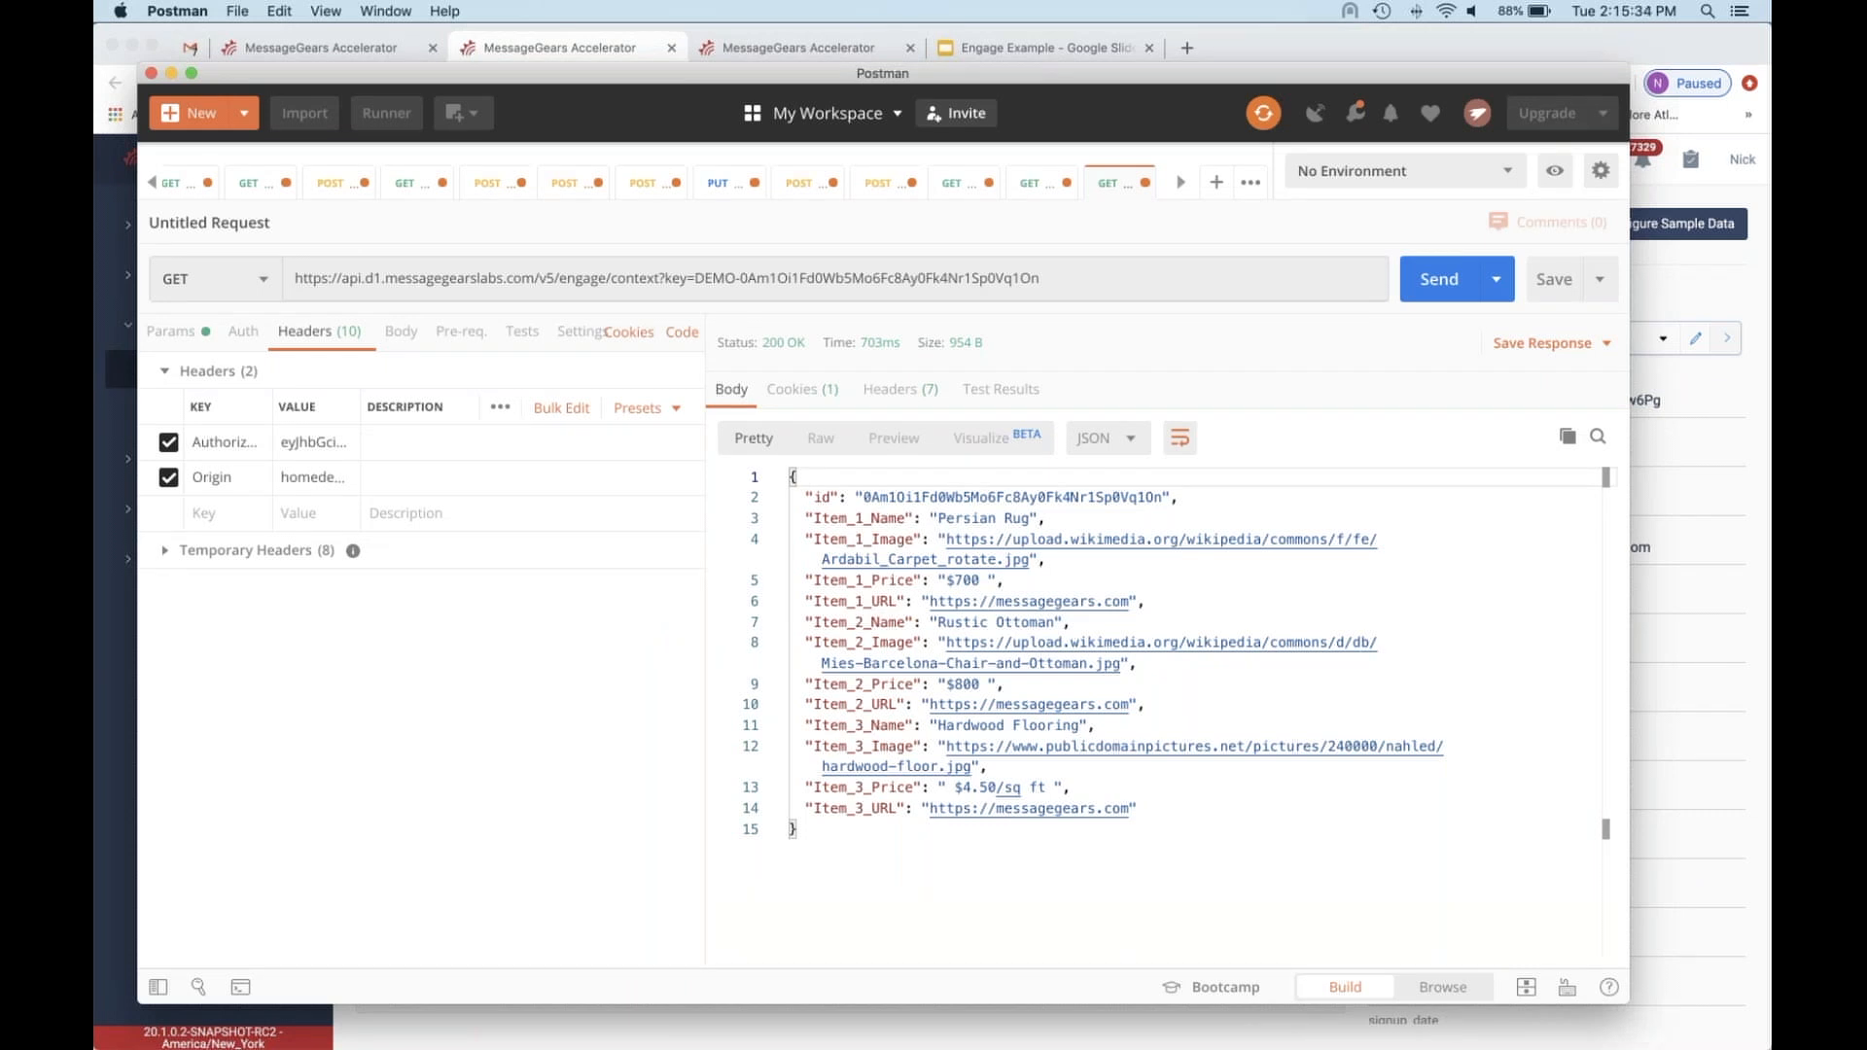
left_click(1061, 278)
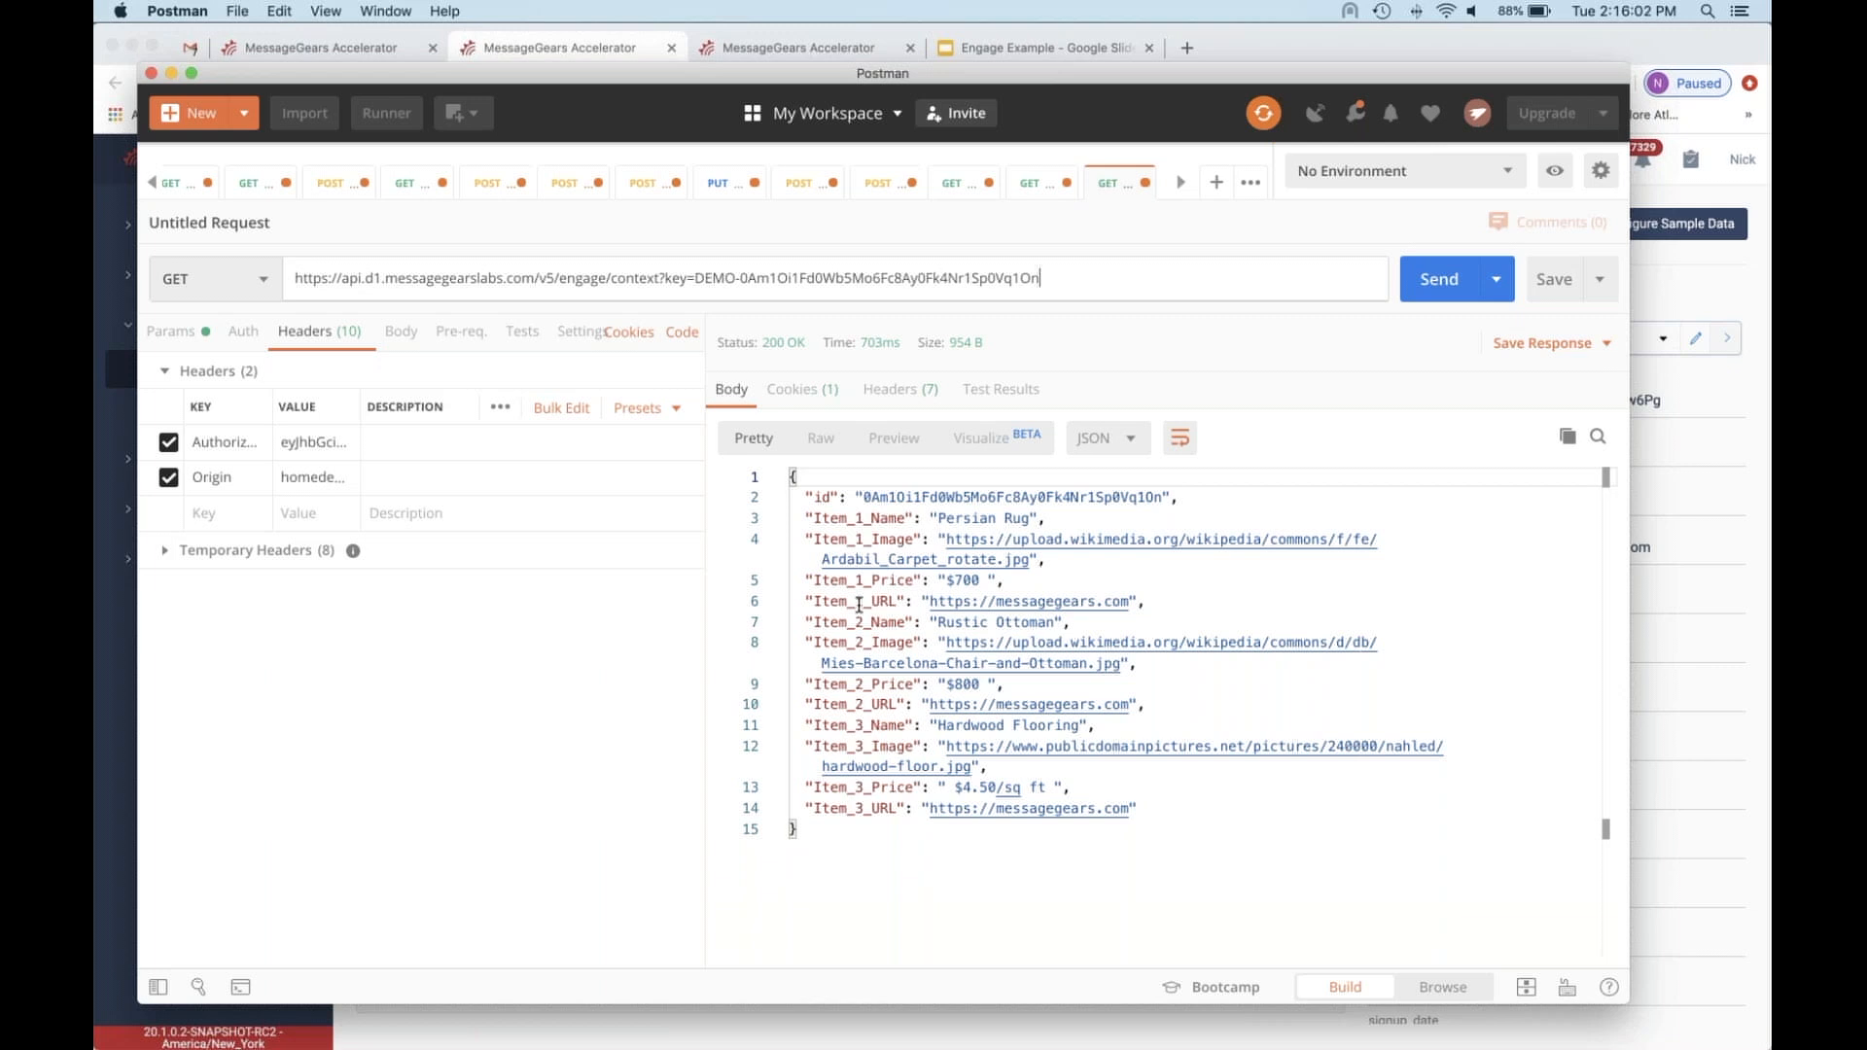
left_click(846, 476)
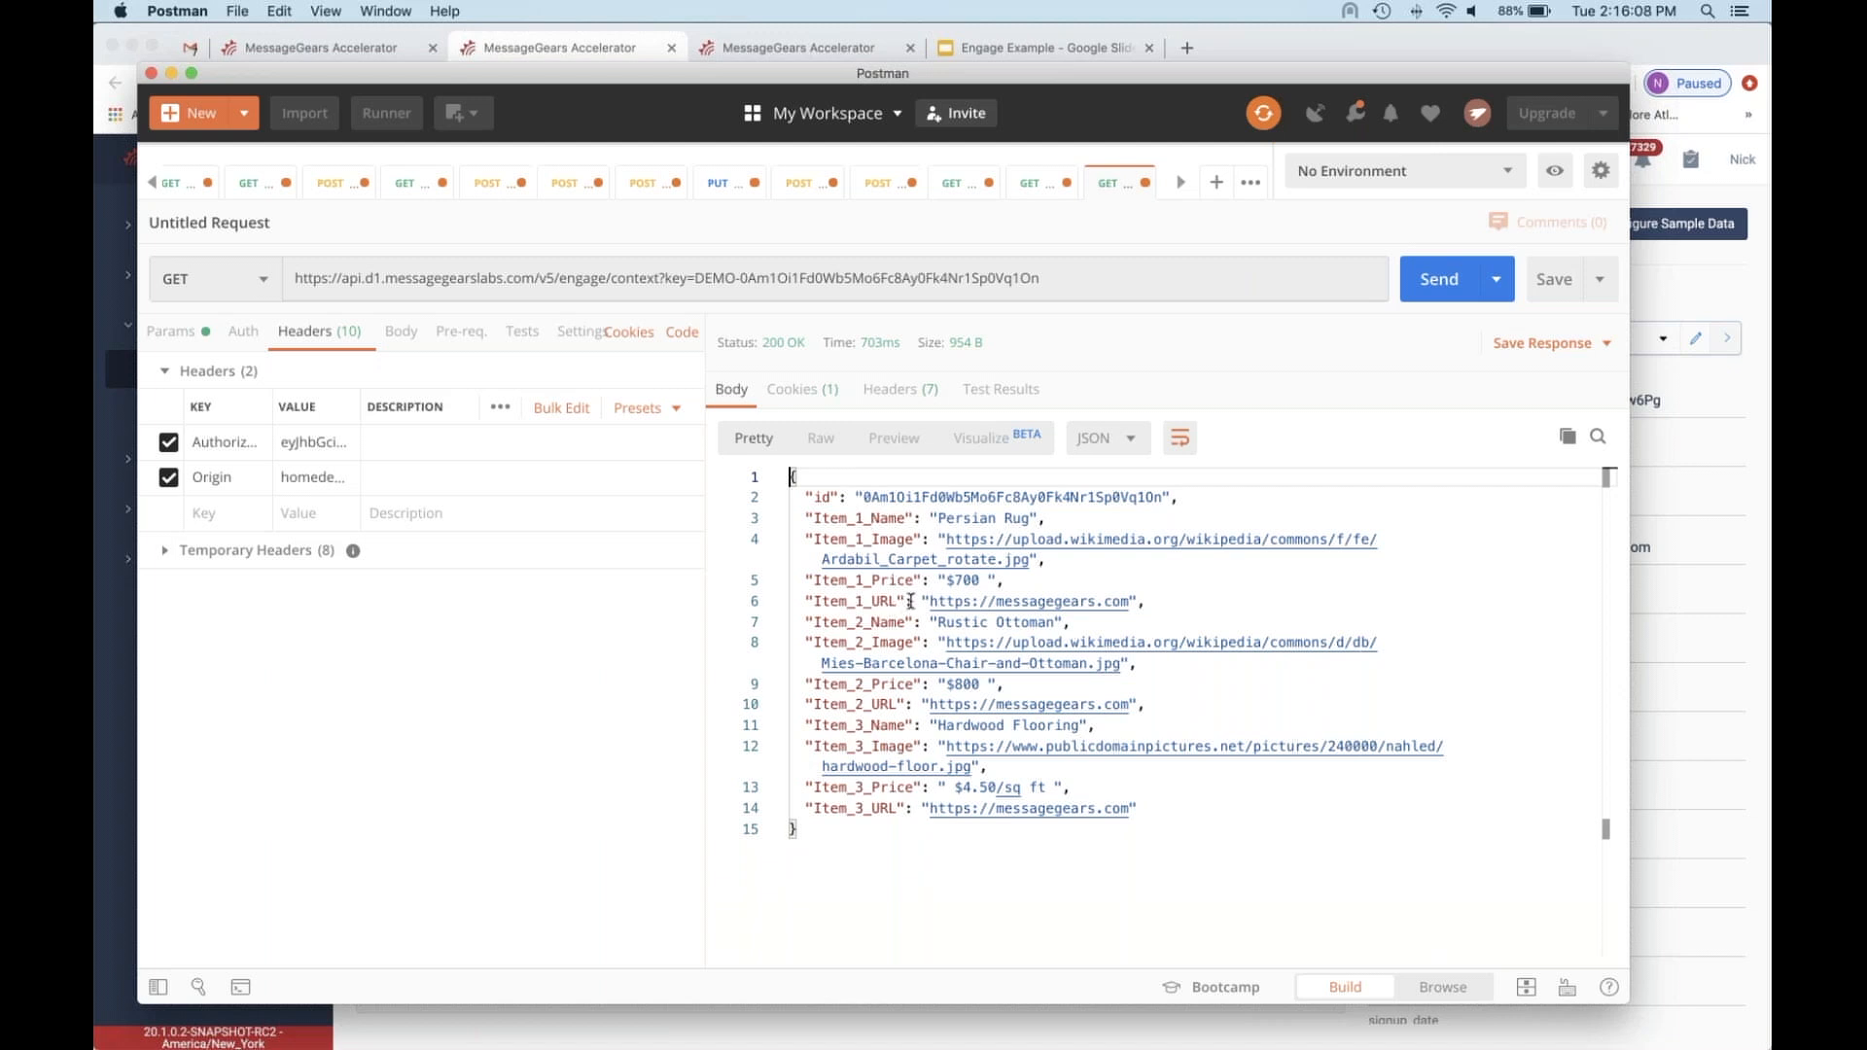
- Copy Sample Recipient 0001's id from the template preview in Chrome and return to Postman
left_click(1653, 306)
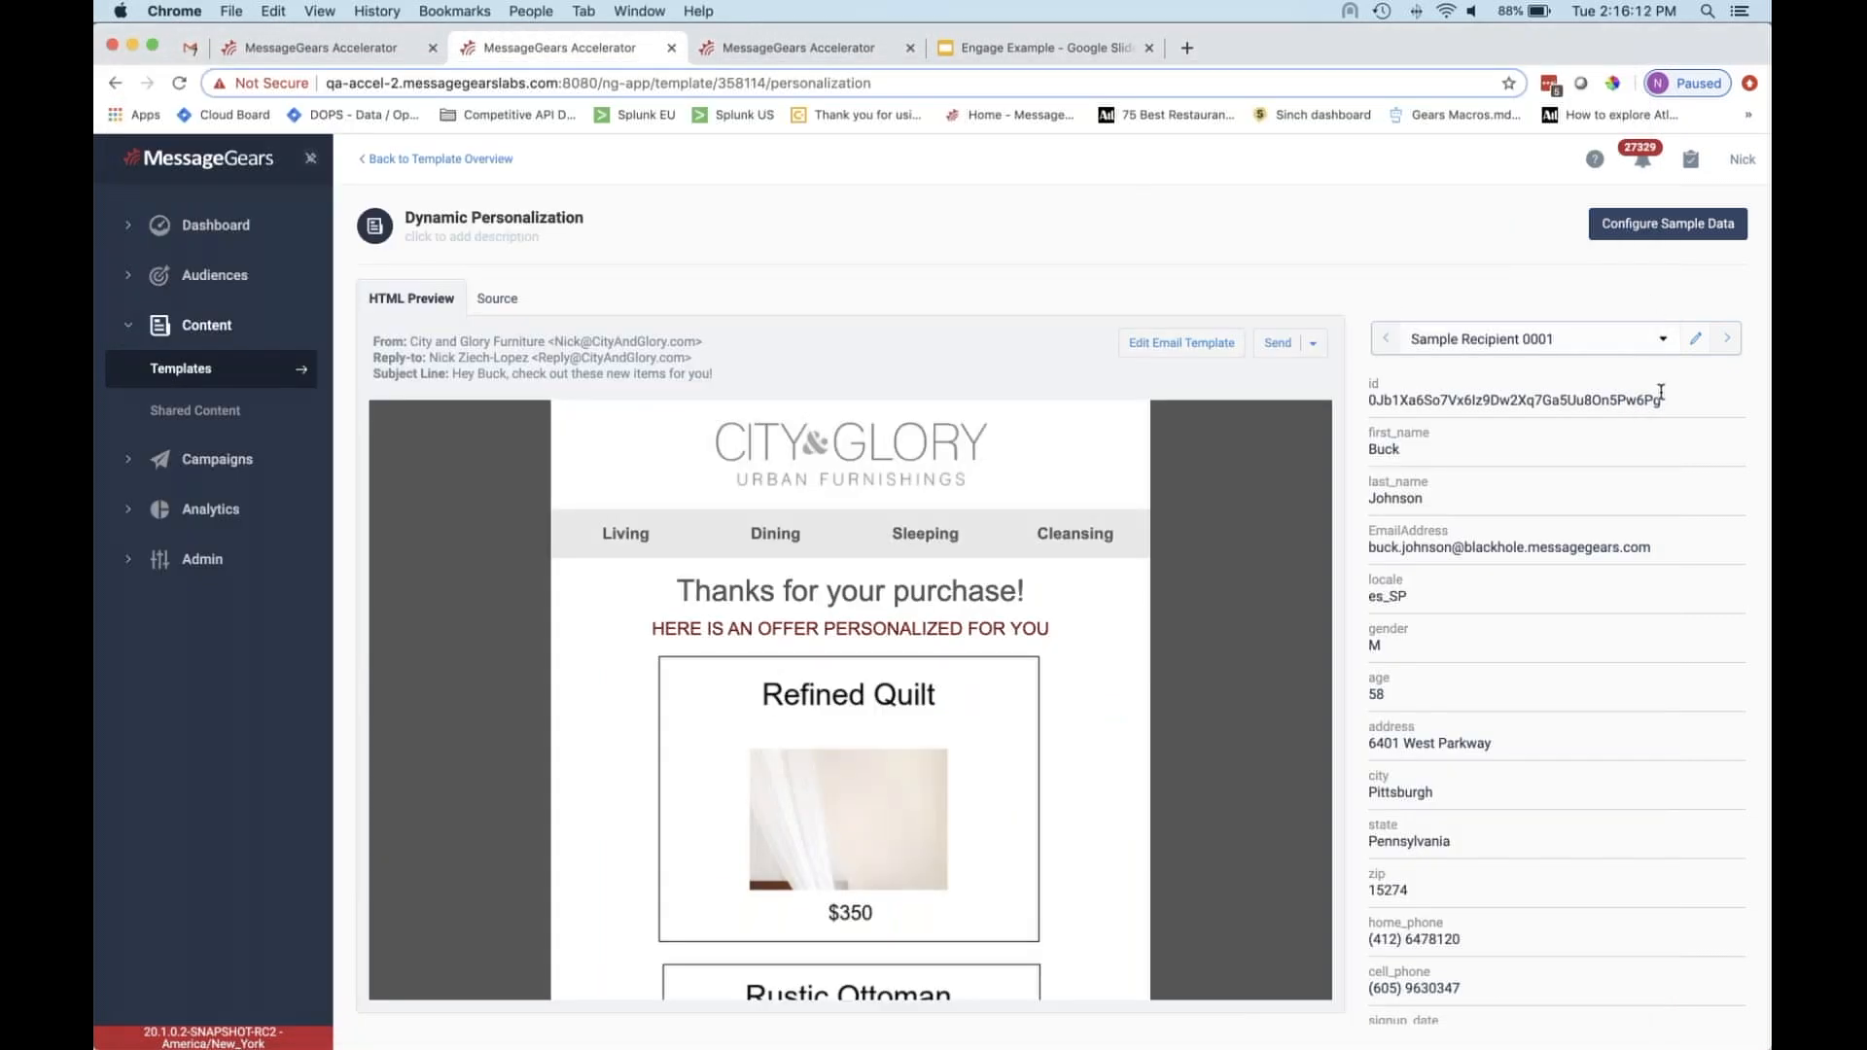
left_click_drag(1660, 391, 1366, 404)
key("super+c")
key("super+Tab")
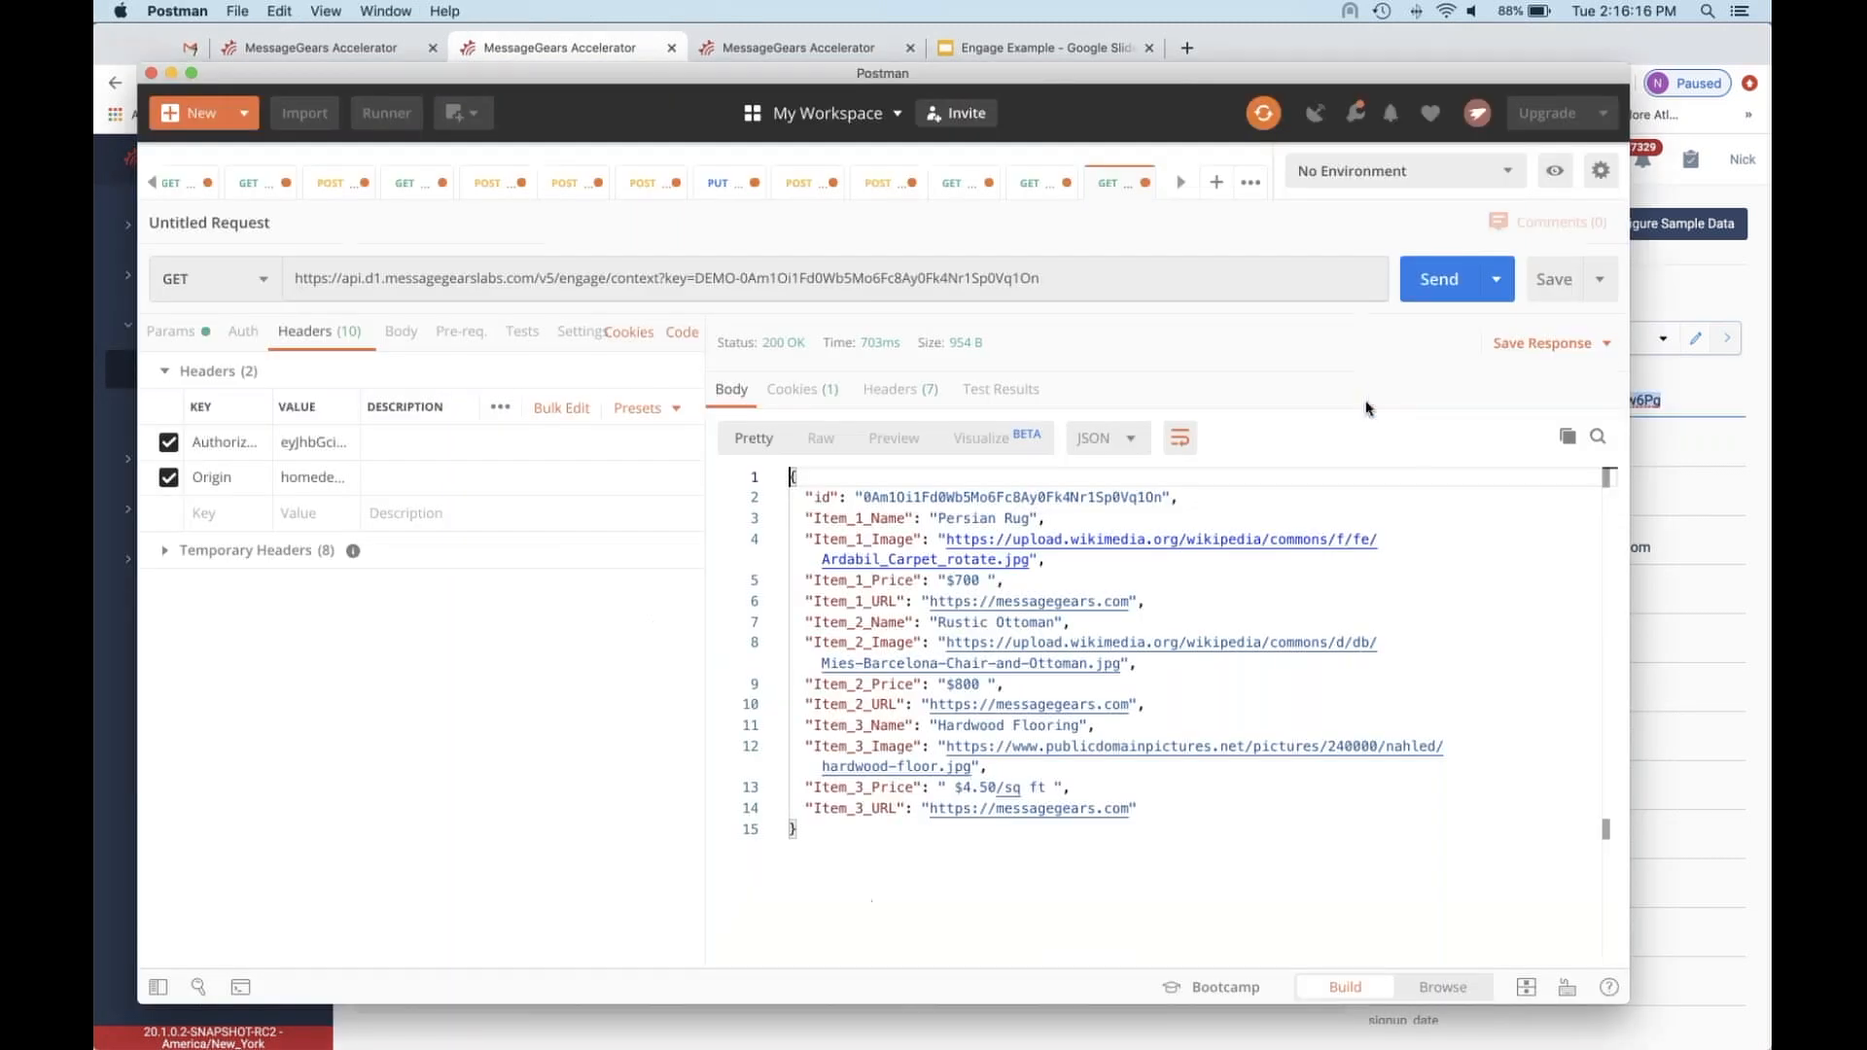
- Rename the request URL's query parameter to data and append ",DEMO-" followed by the copied recipient id
double_click(686, 279)
type("data")
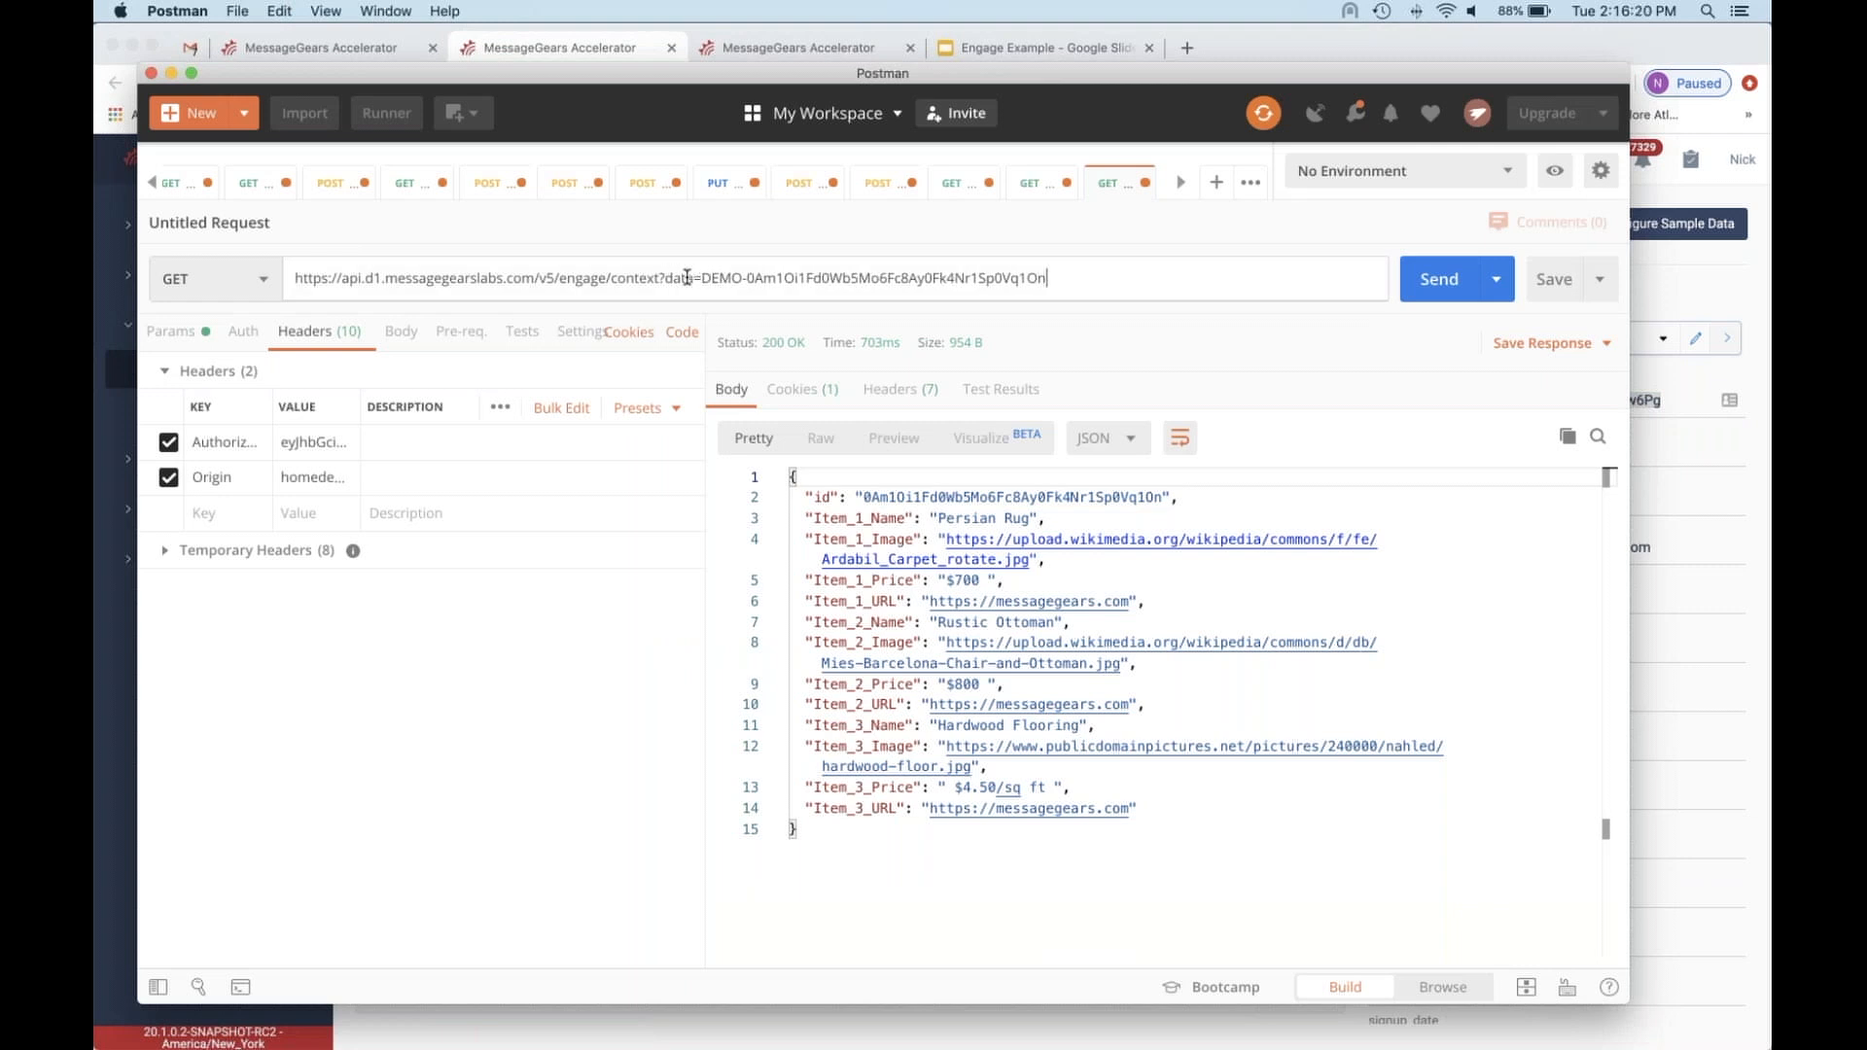
type(",DEMO-")
key("super+v")
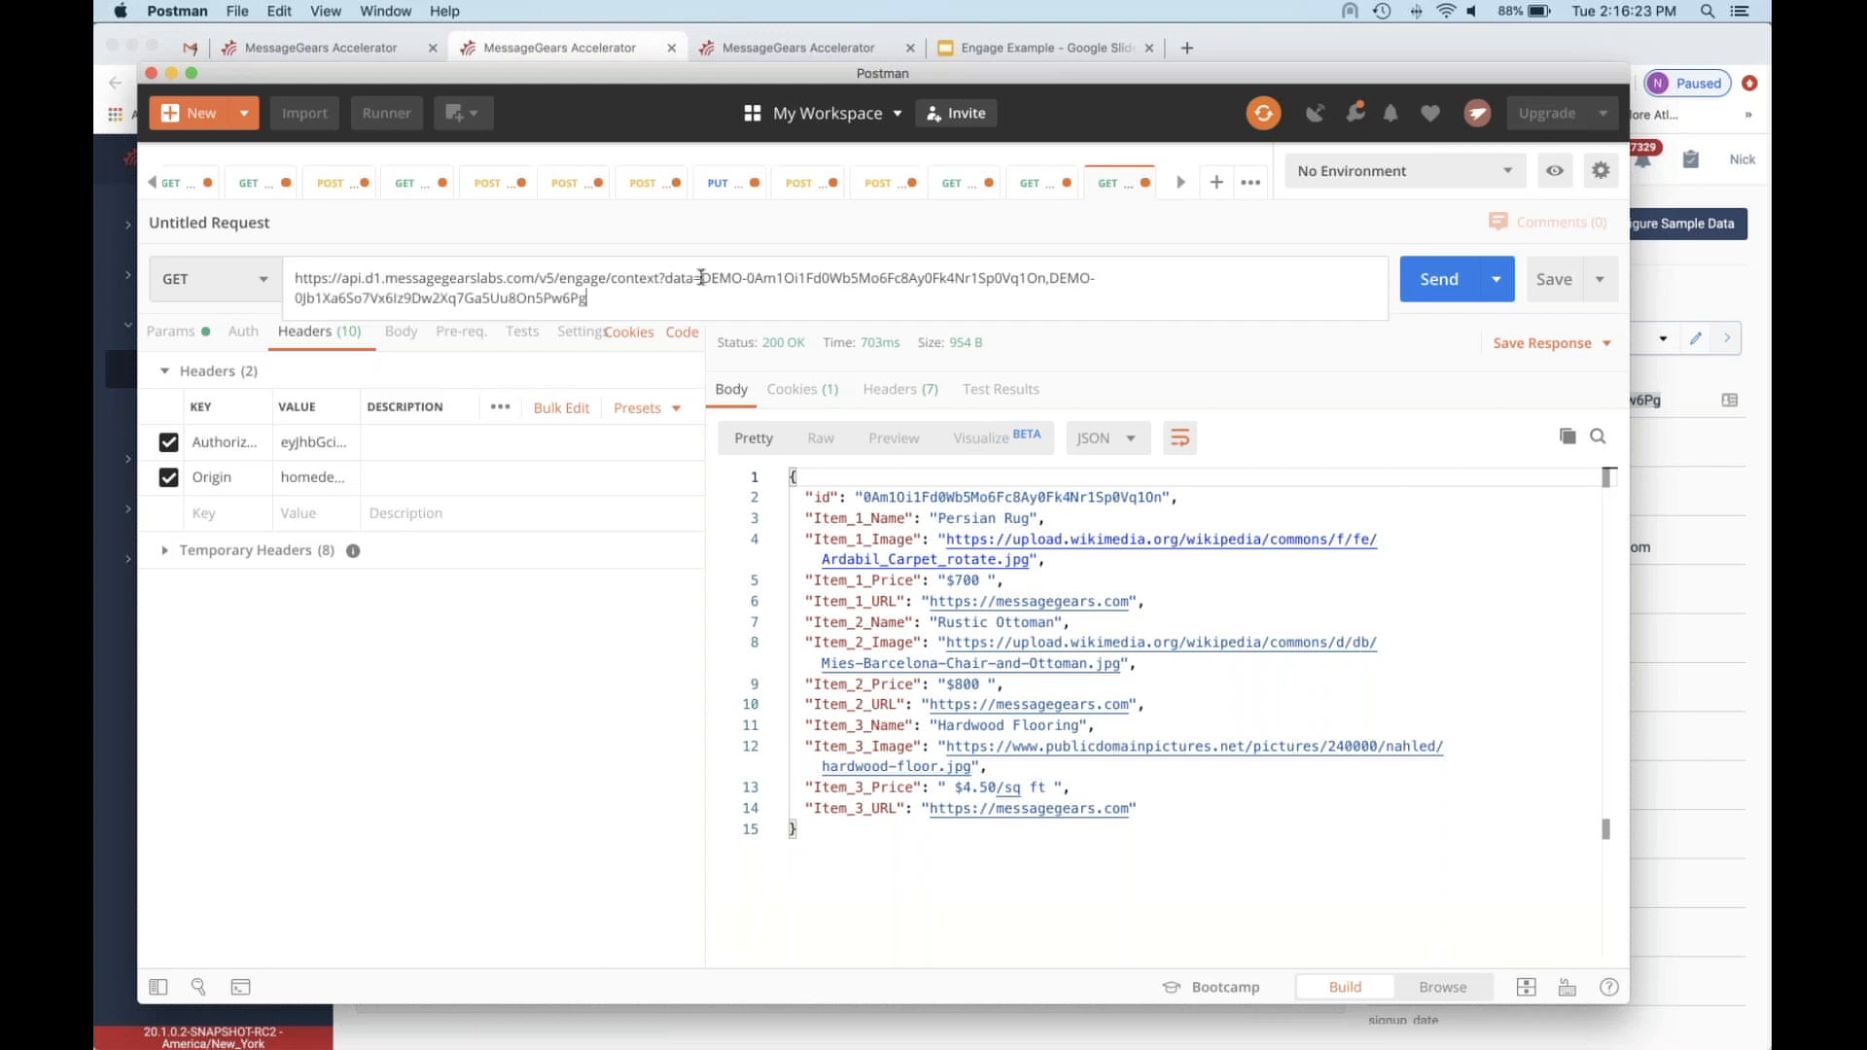
- Send the GET request and review the returned context data for both recipients
left_click(1456, 292)
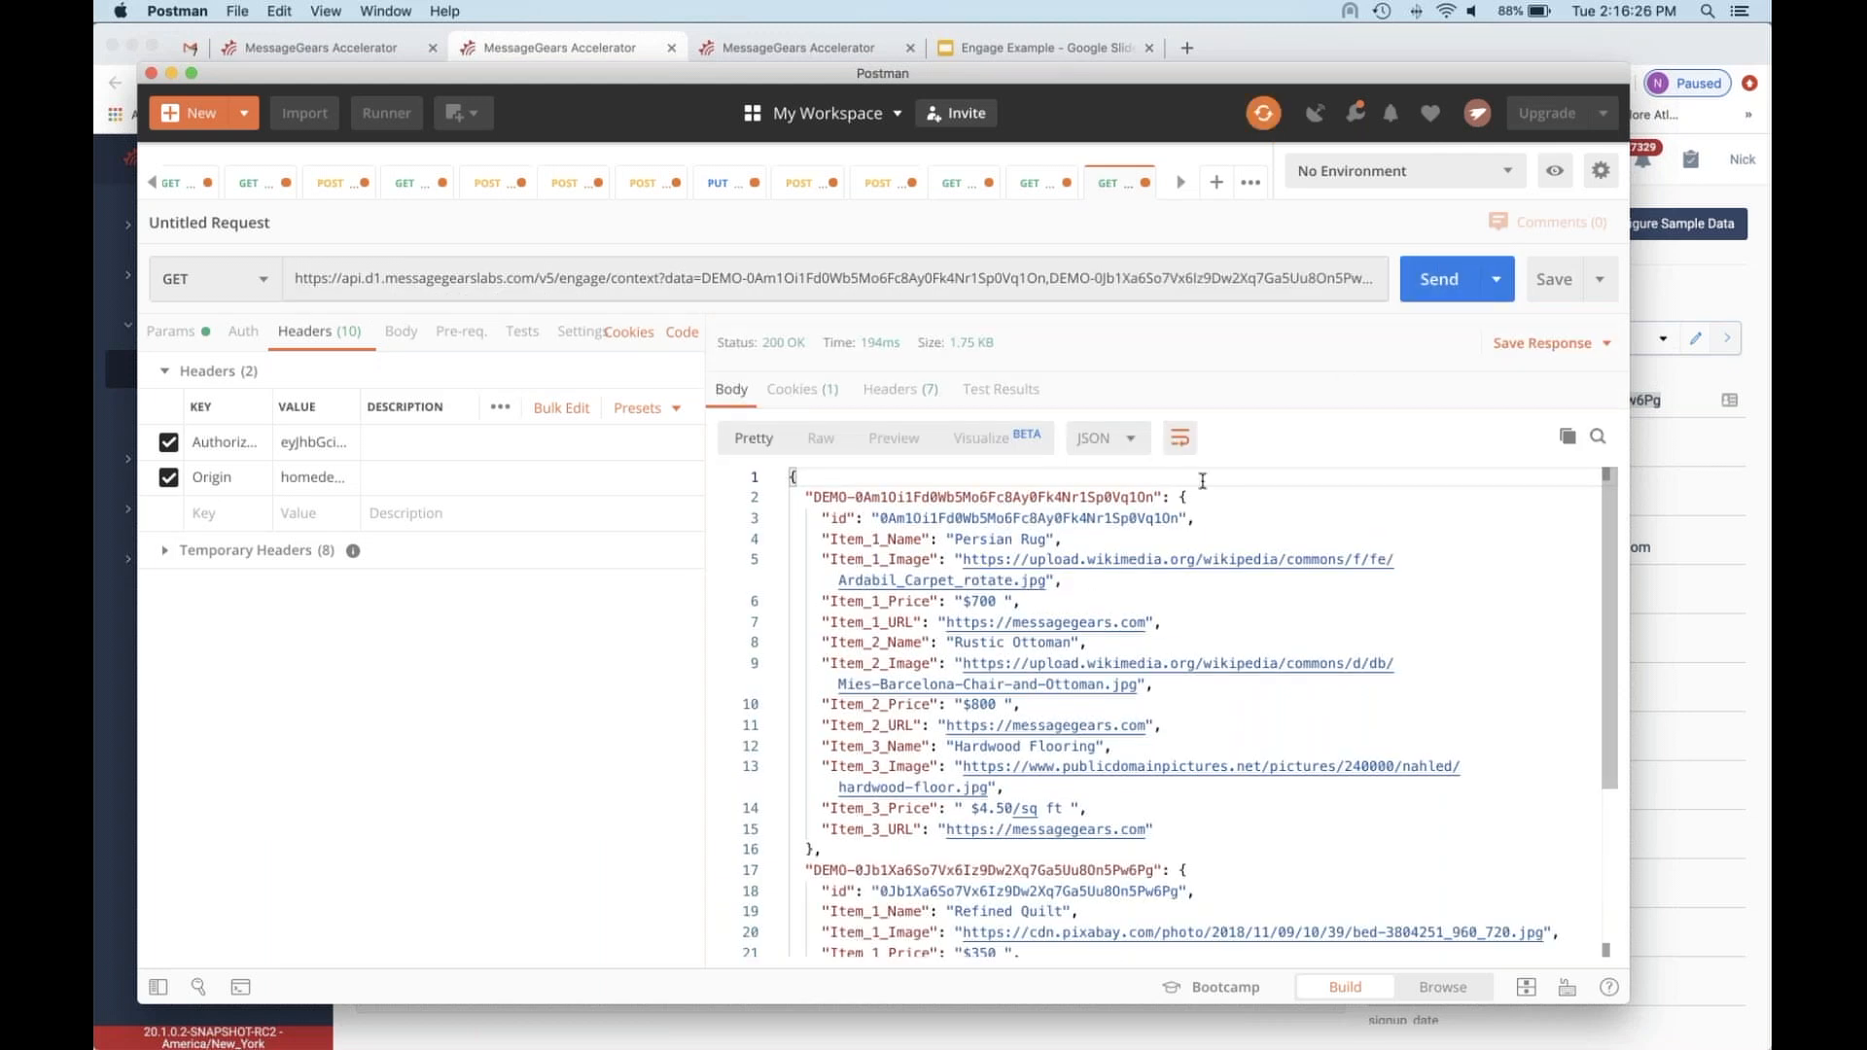
scroll(1148, 559, "down", 3)
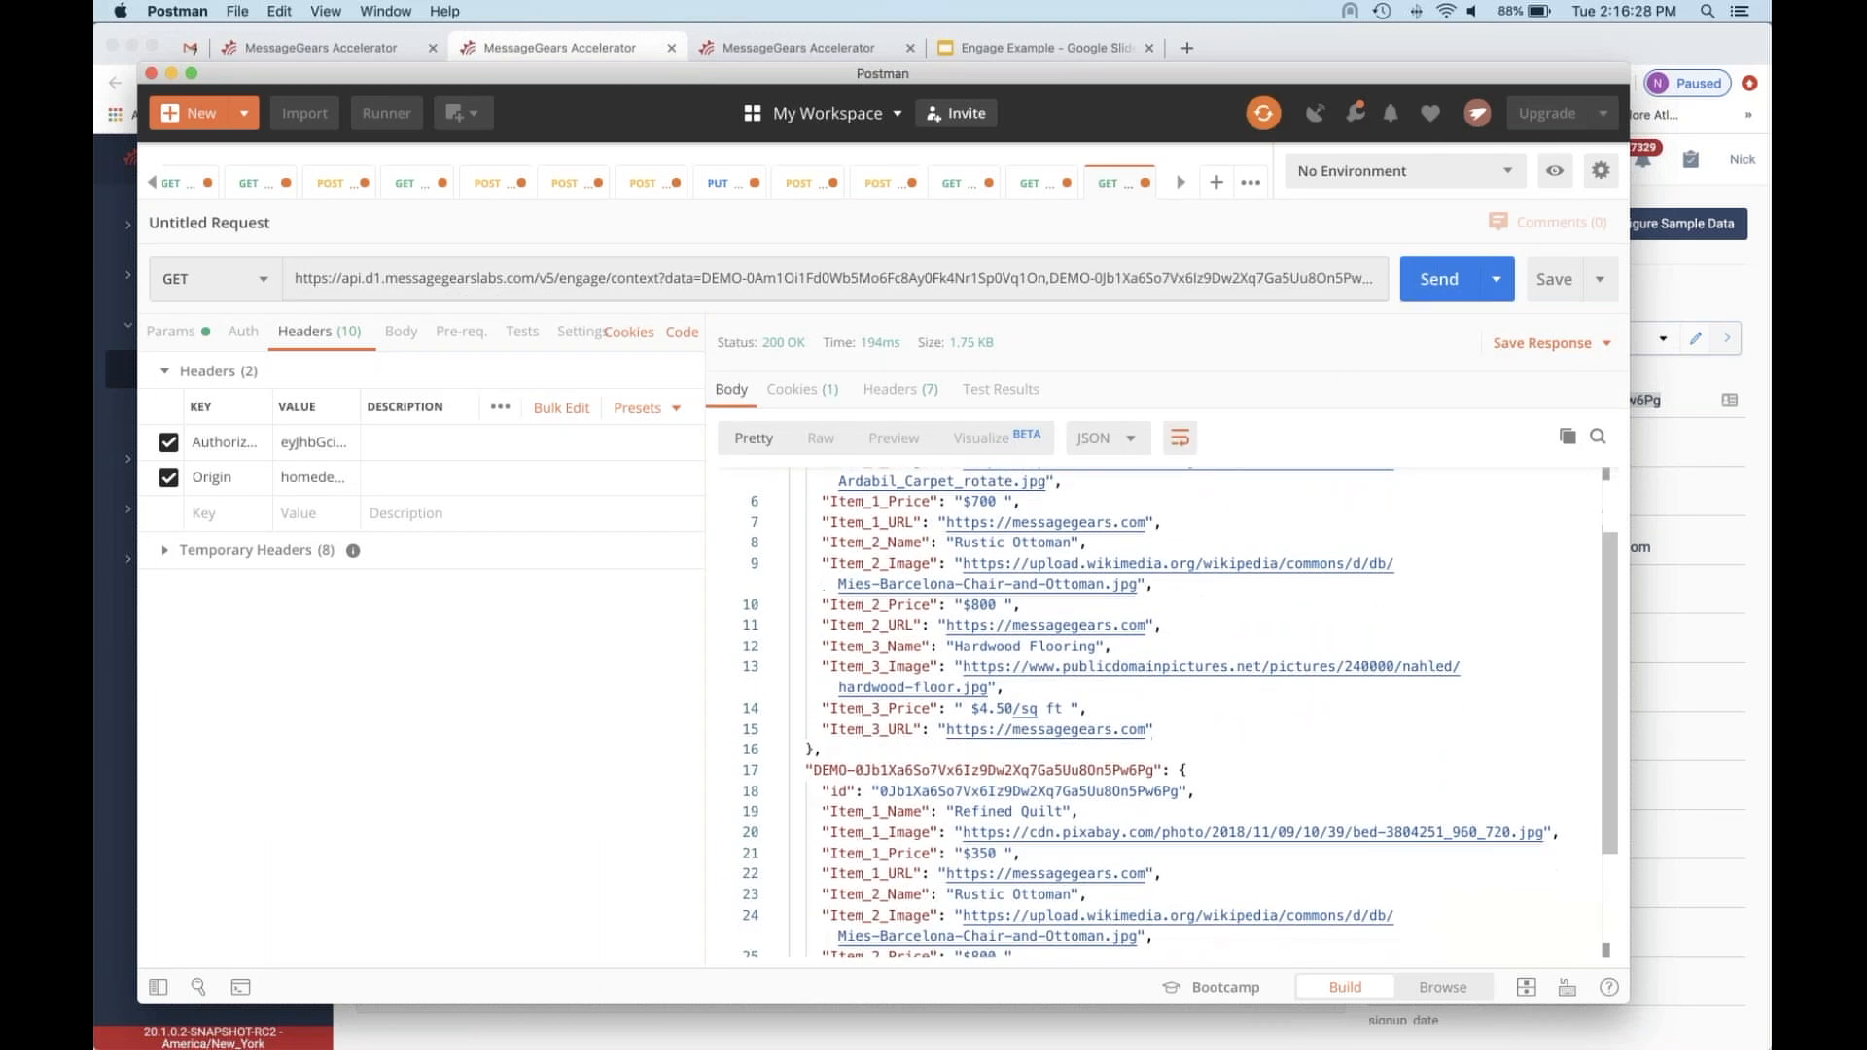
scroll(1148, 559, "down", 3)
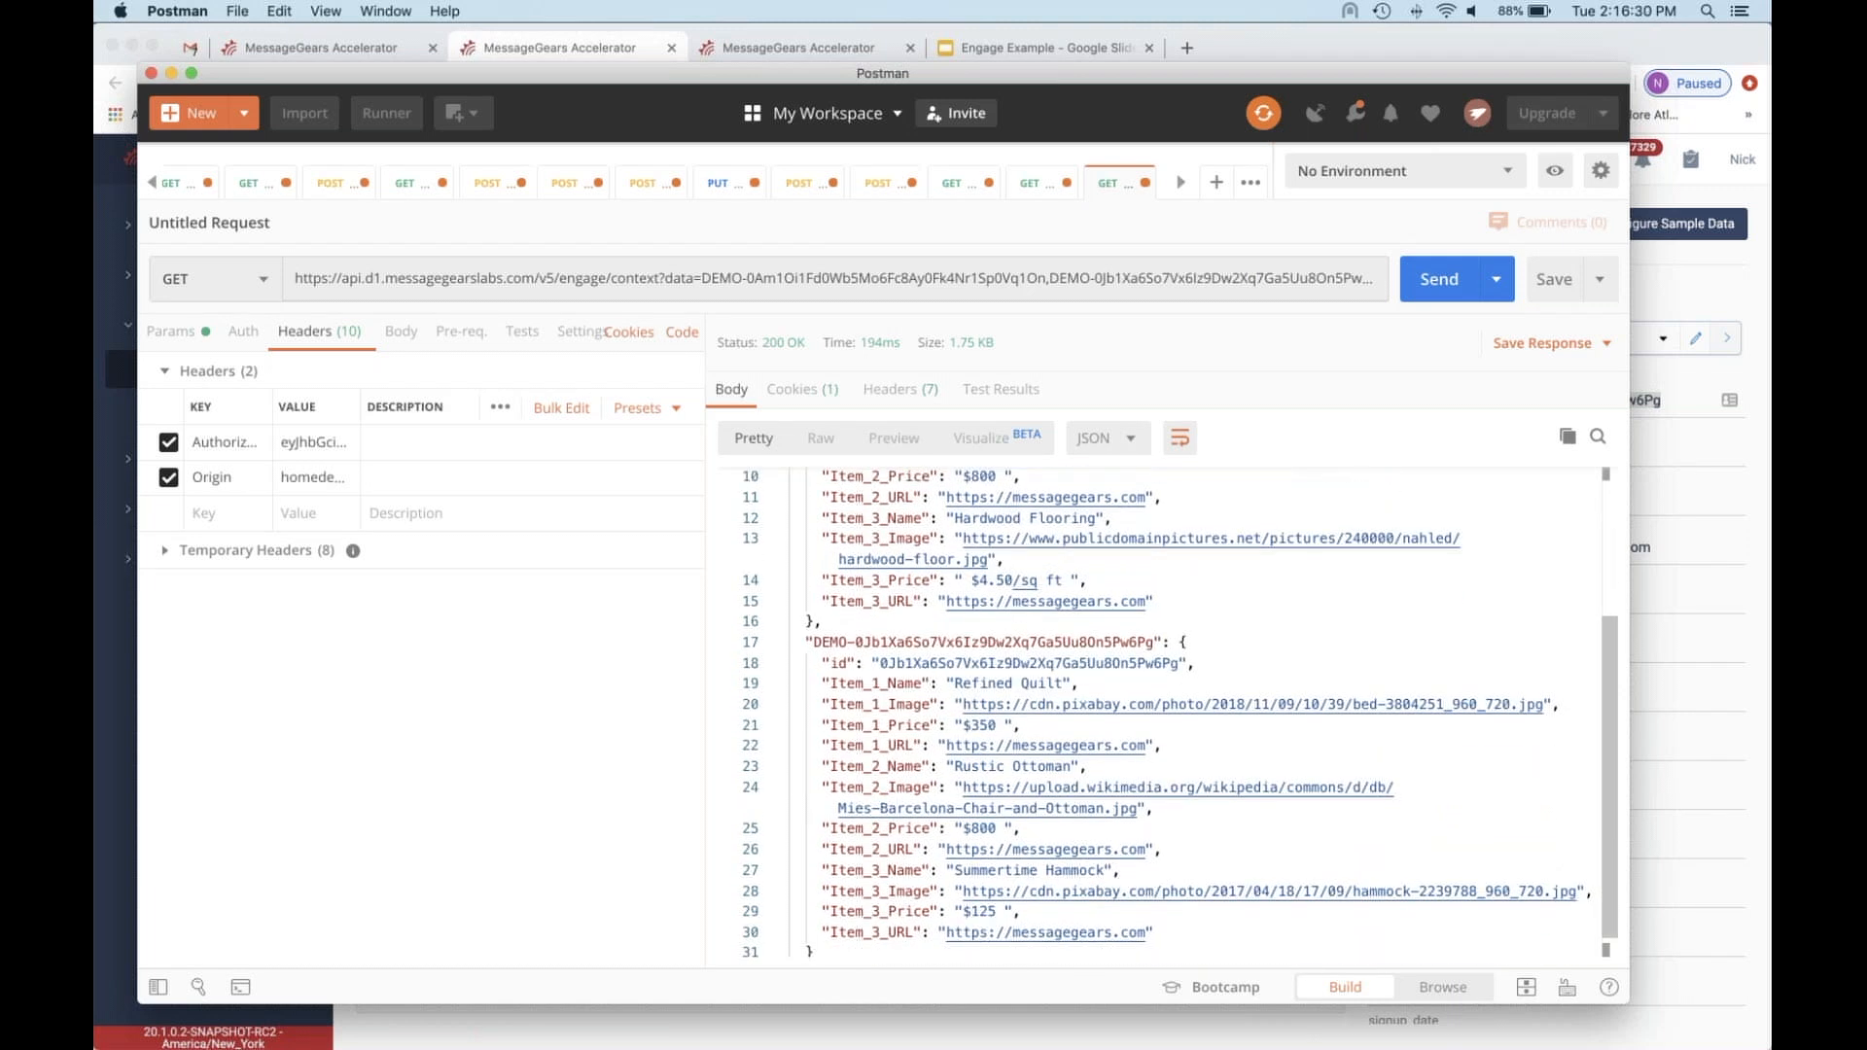
- Compare the two recipients' context data blocks in the JSON response, highlighting each block's DEMO key
scroll(1059, 622, "down", 1)
scroll(1059, 622, "up", 4)
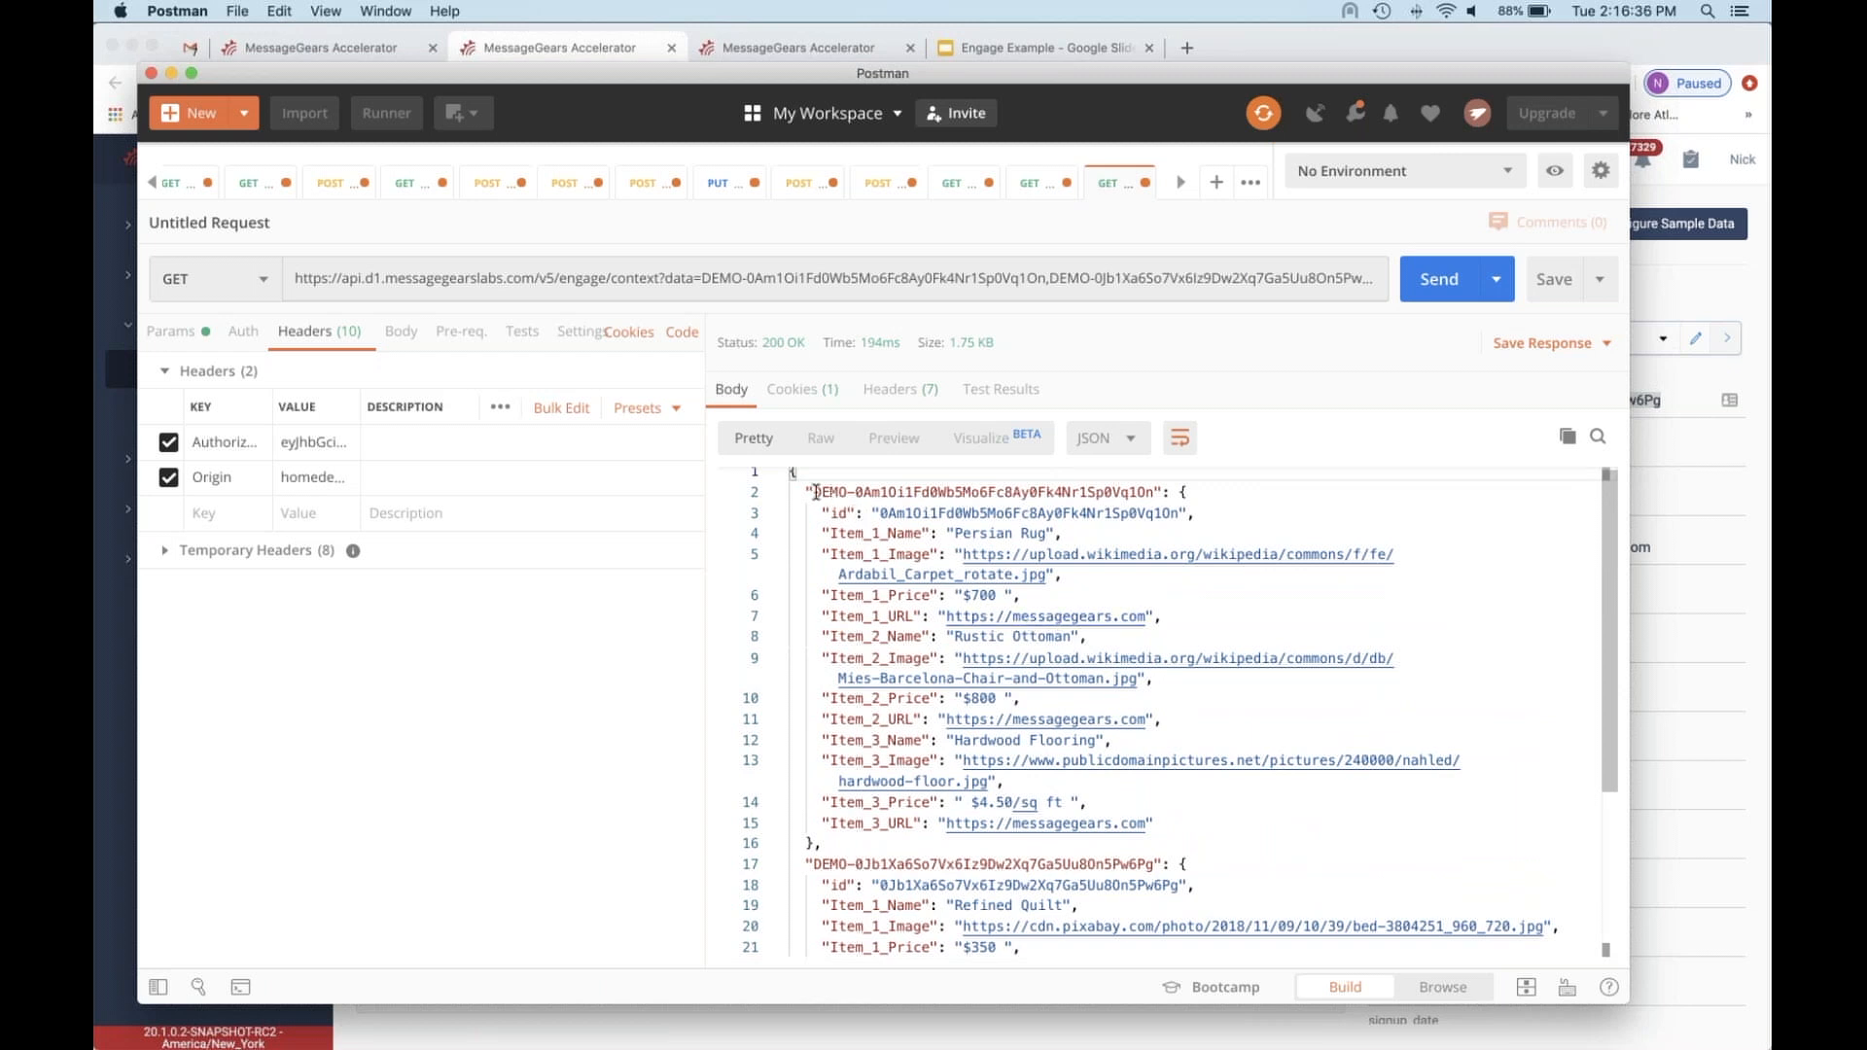
left_click_drag(815, 491, 1123, 492)
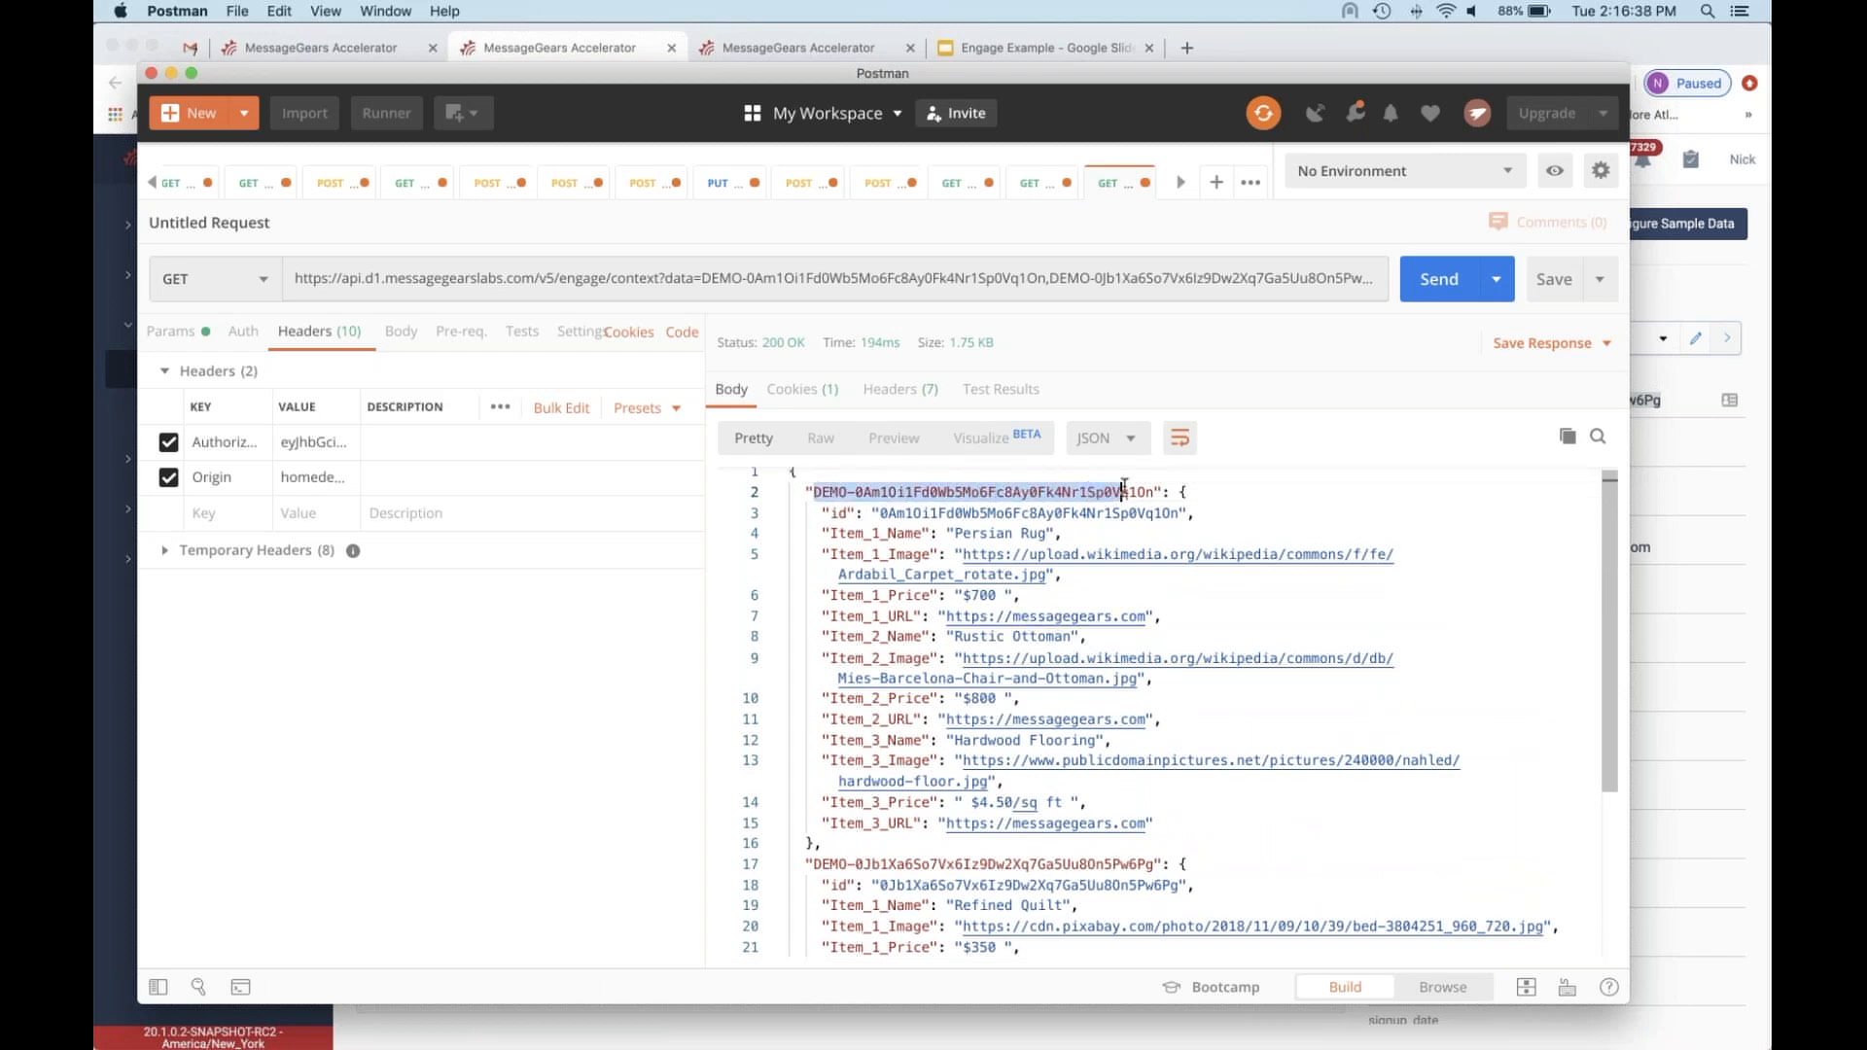
scroll(875, 671, "down", 5)
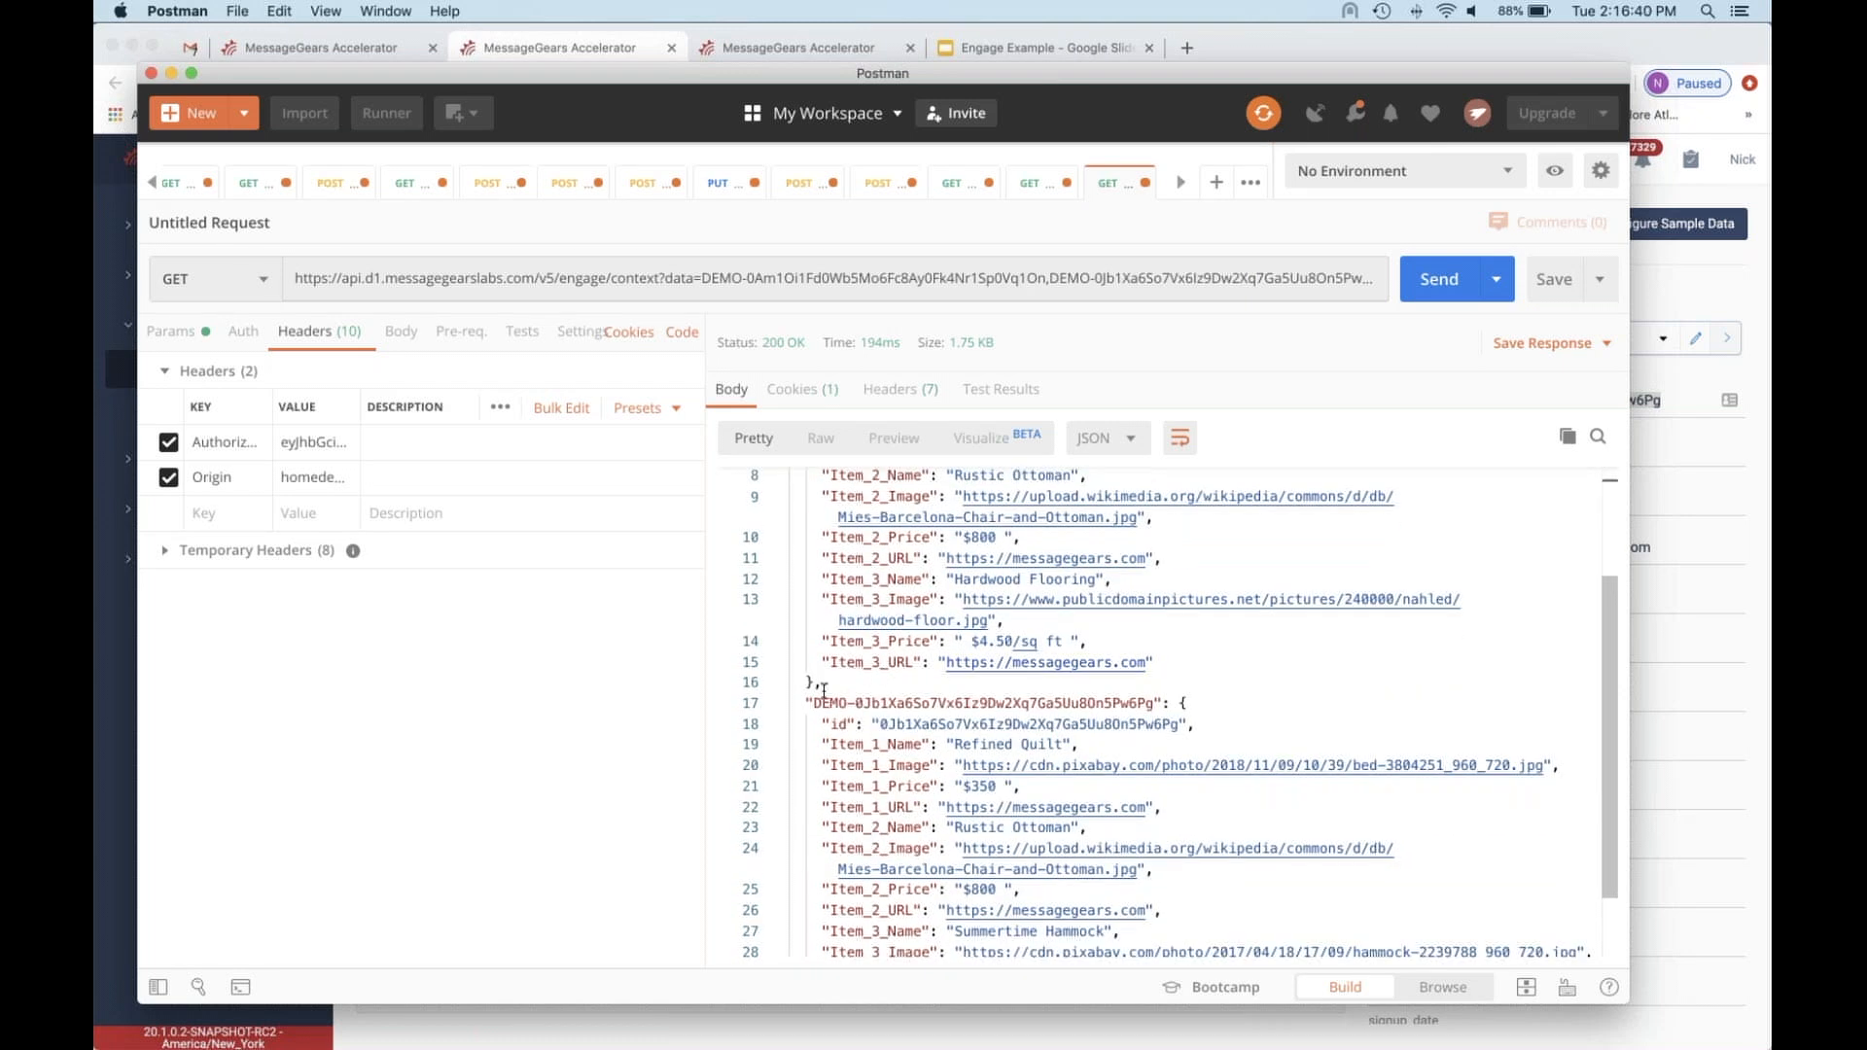
left_click_drag(813, 702, 982, 704)
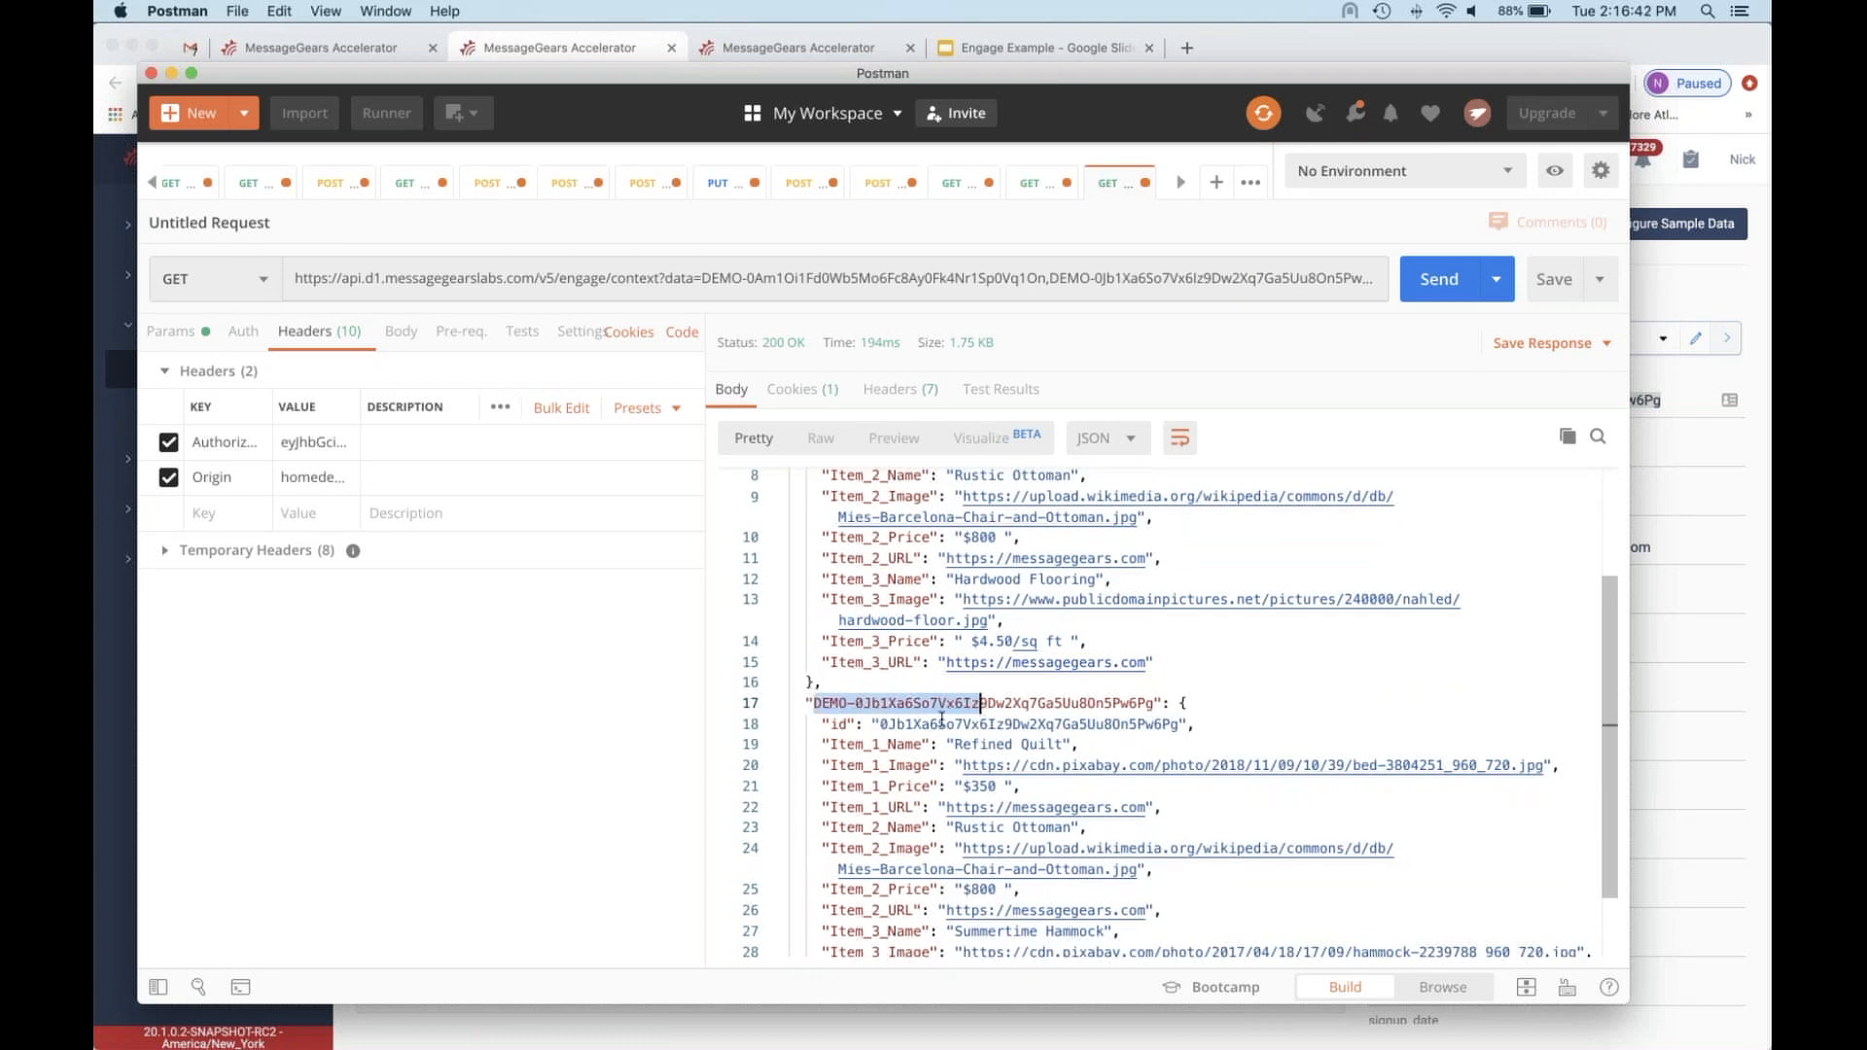
scroll(941, 719, "down", 3)
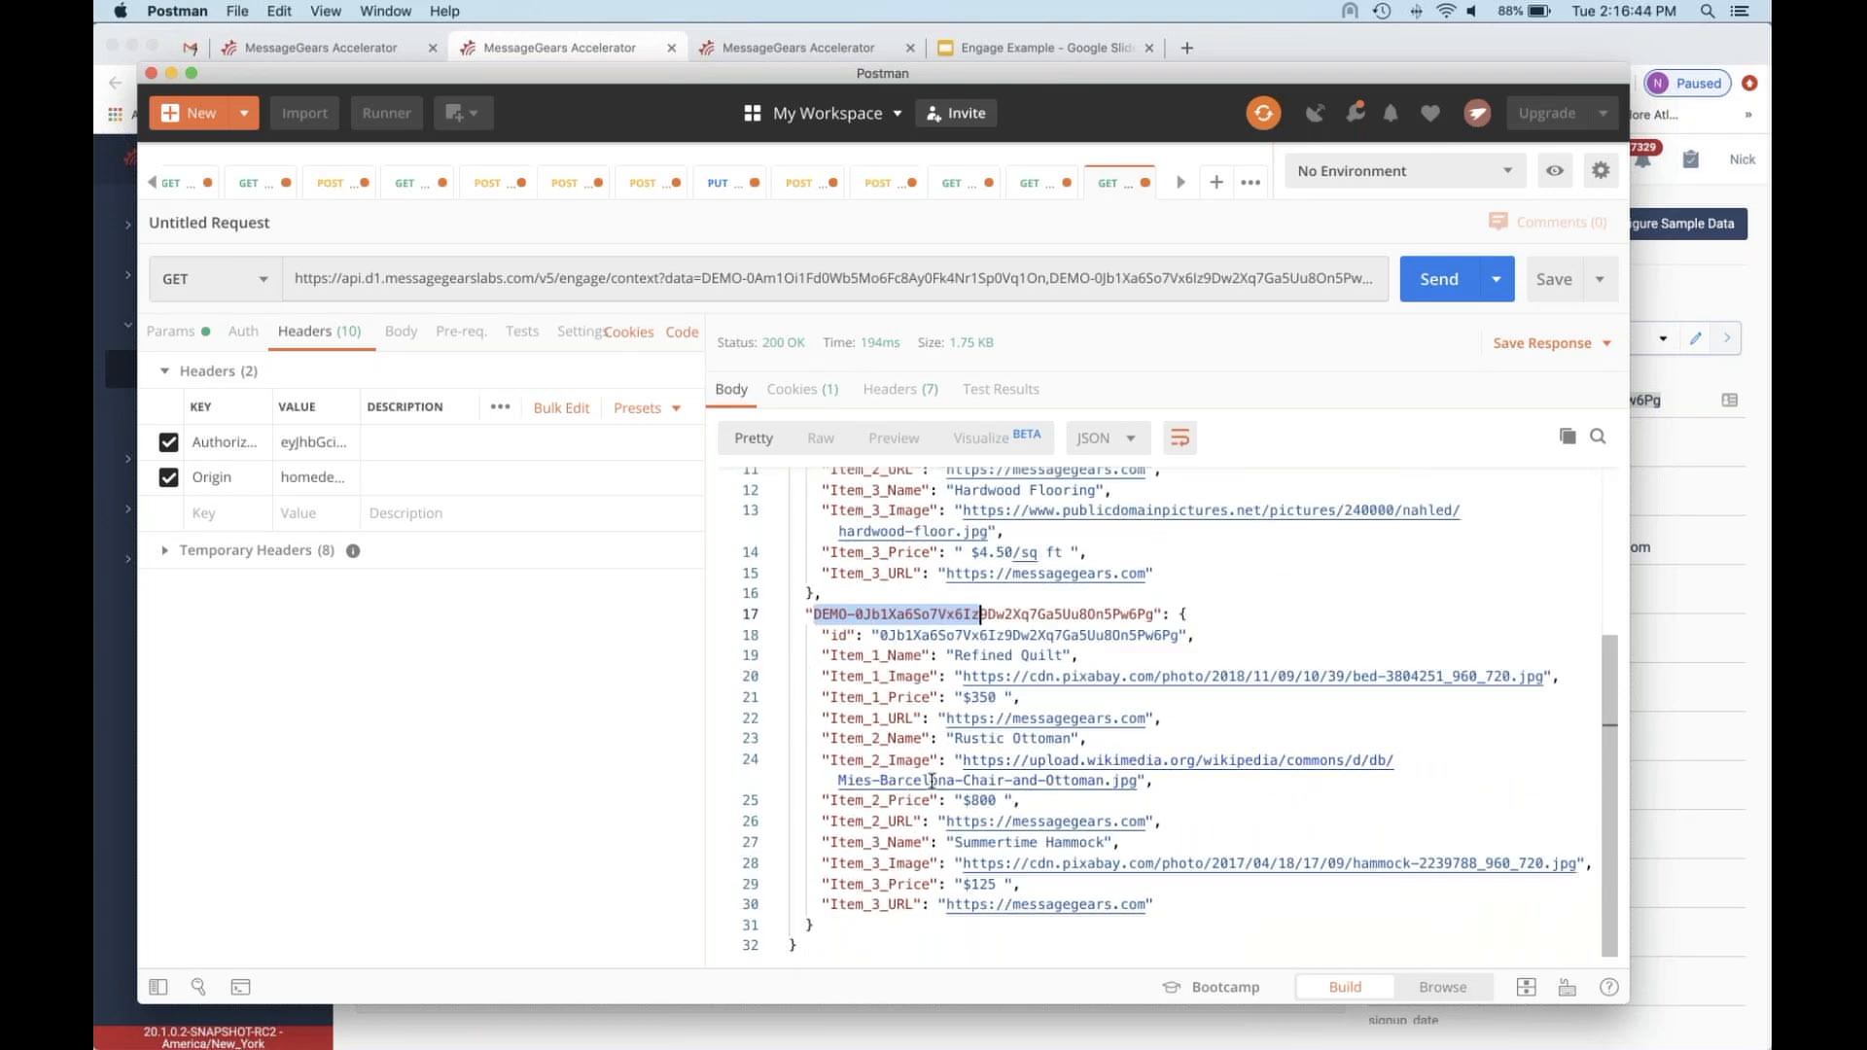
scroll(1019, 879, "up", 5)
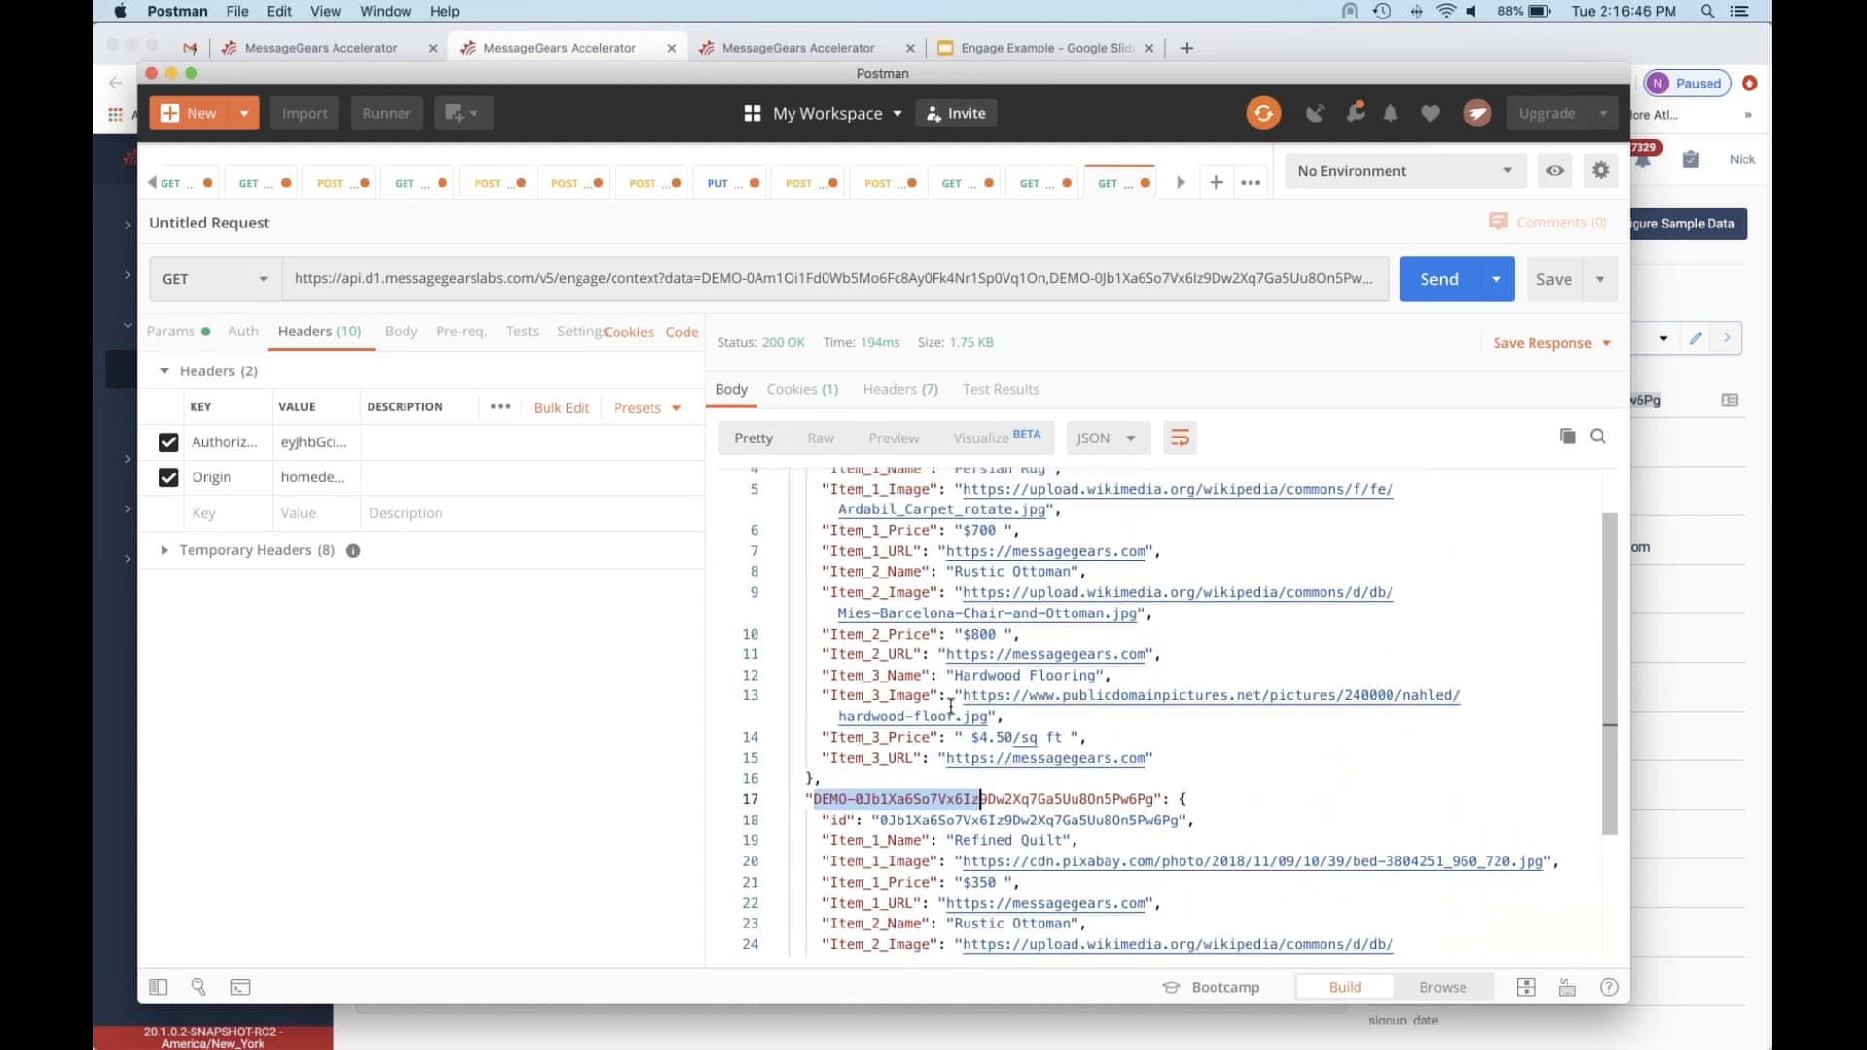
scroll(955, 709, "up", 1)
scroll(982, 821, "up", 1)
- Append ",DEMO-1" to the request URL's data parameter, send the GET request and review the response body
left_click(936, 278)
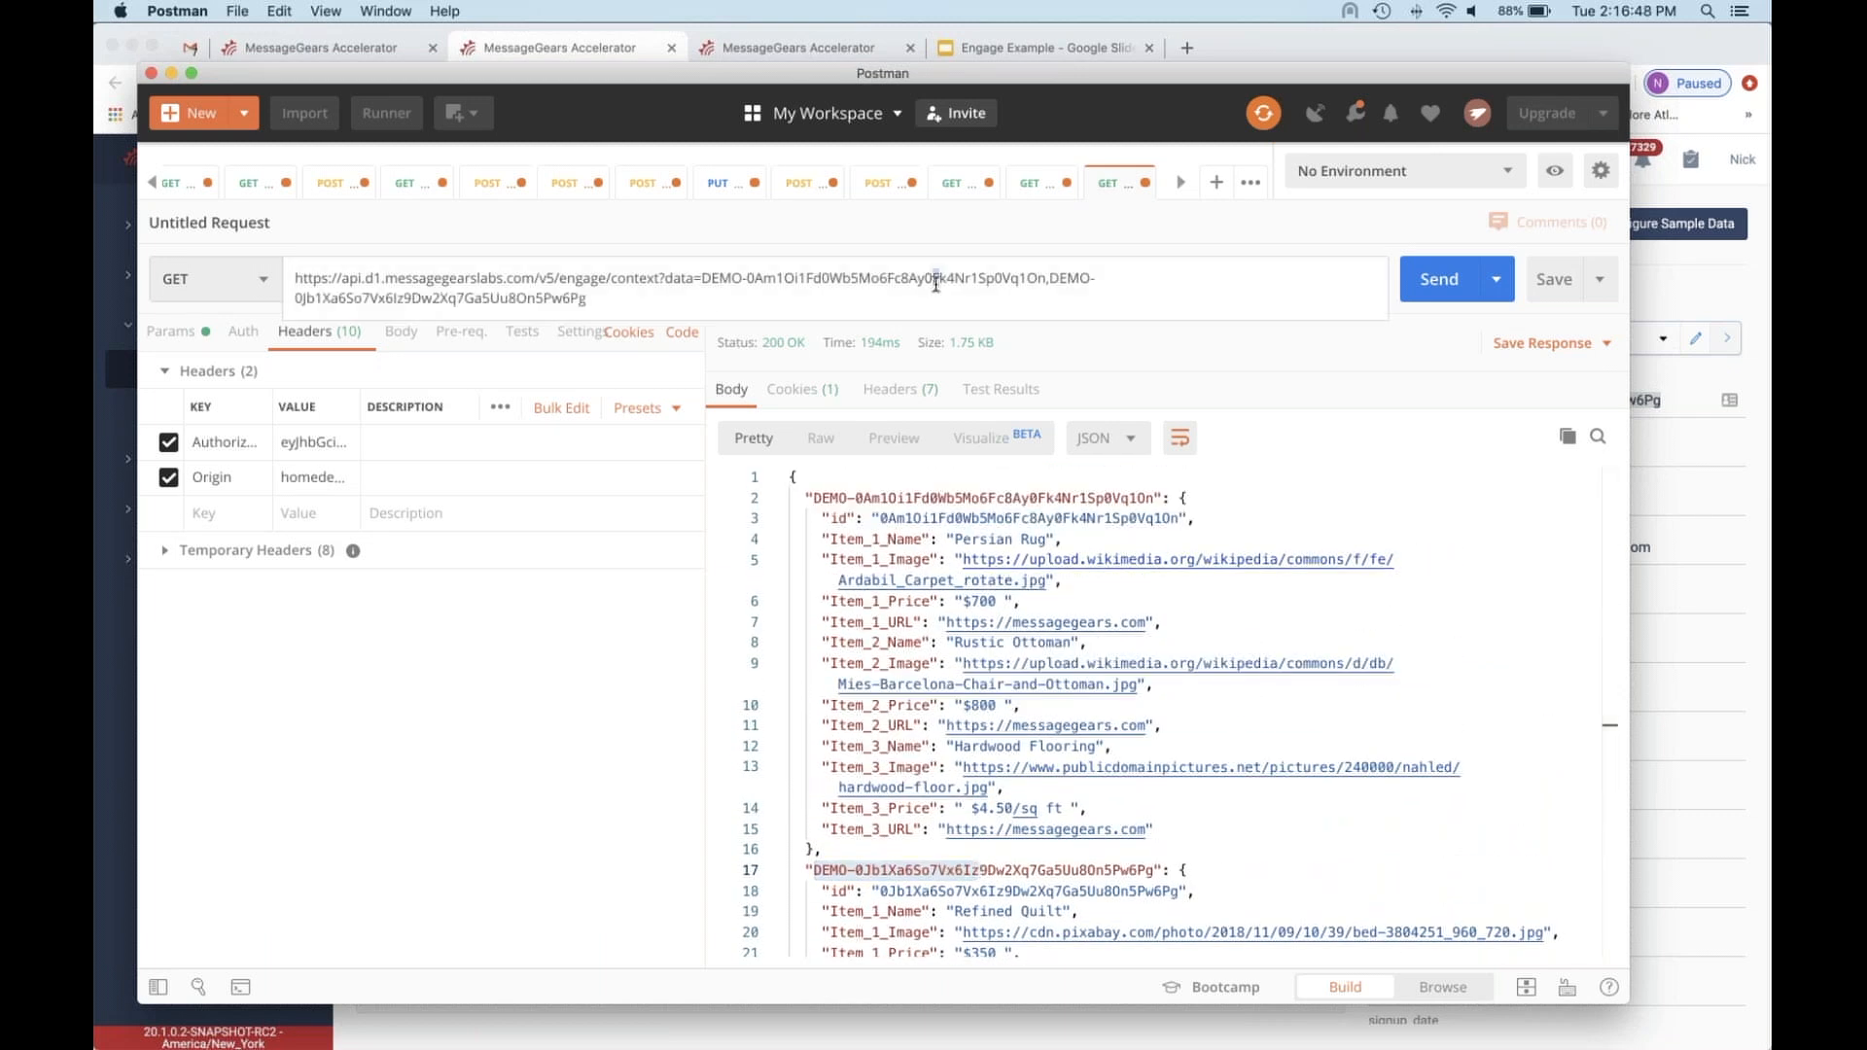
left_click(693, 295)
type(",DEMO-1")
left_click(1429, 282)
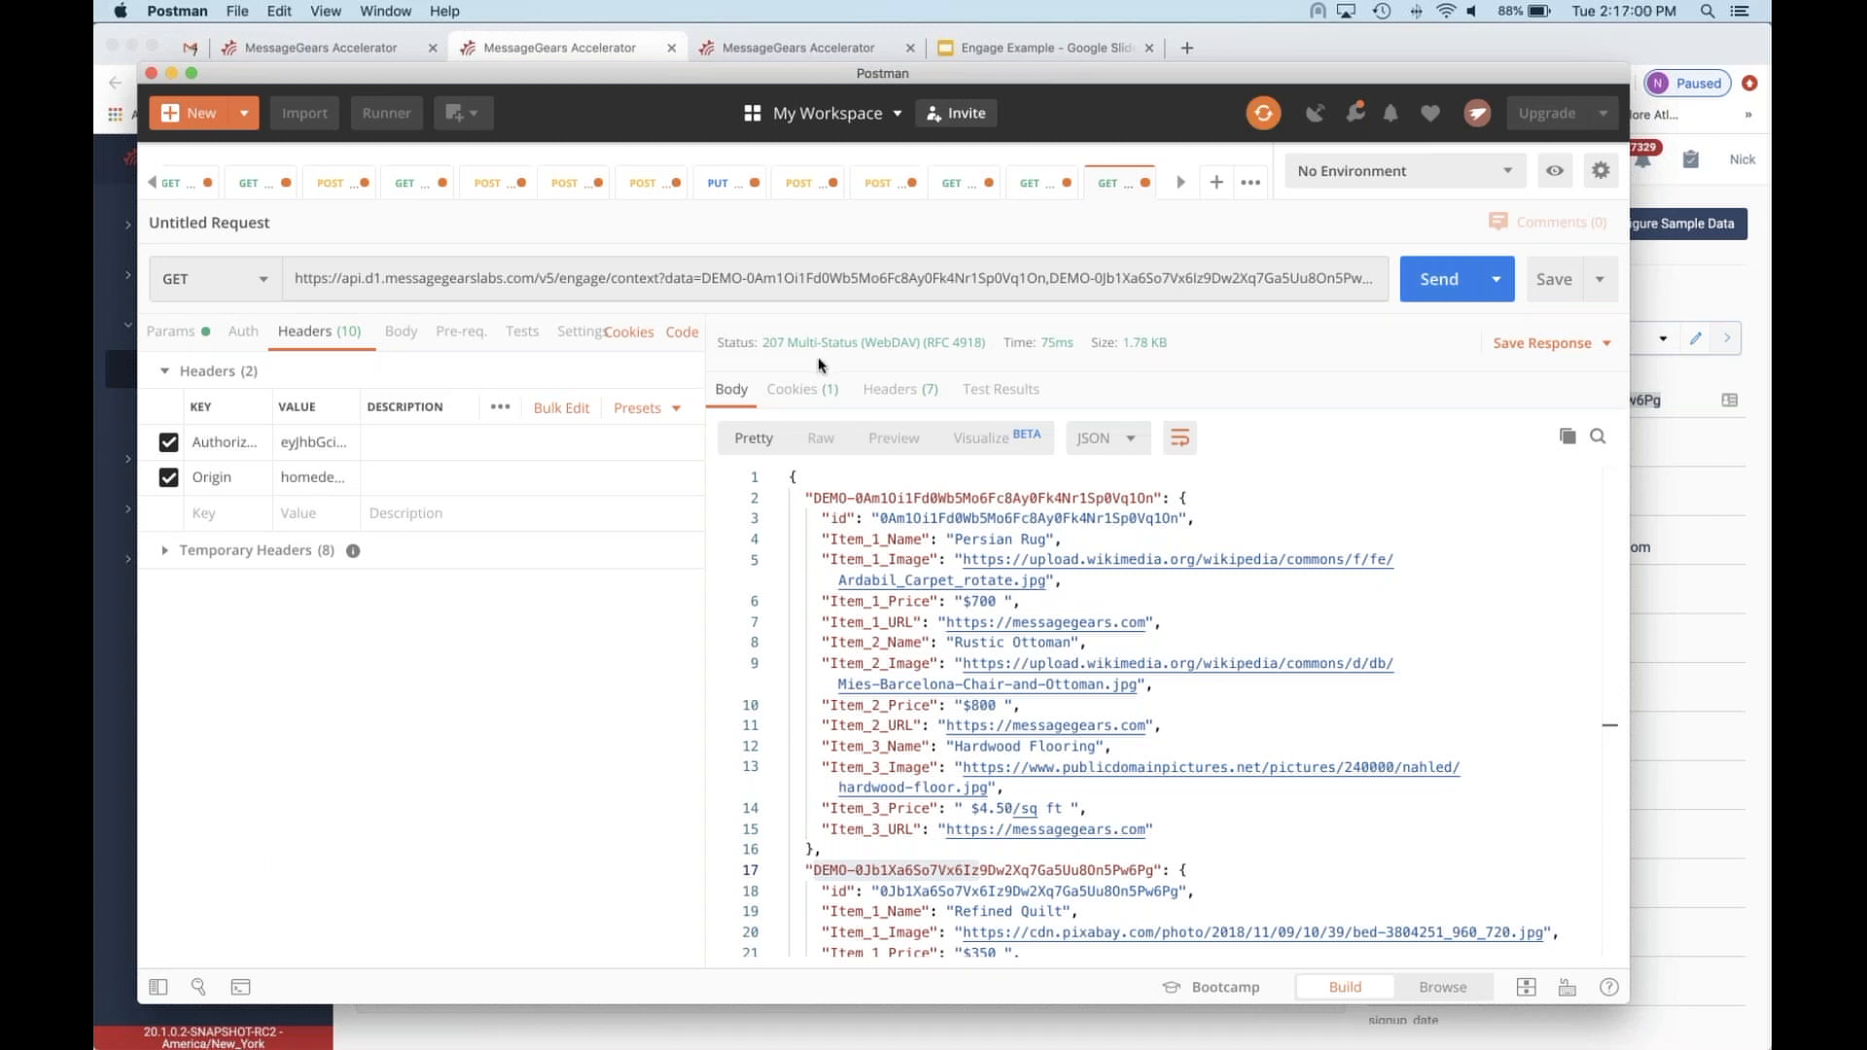
scroll(1167, 710, "down", 2)
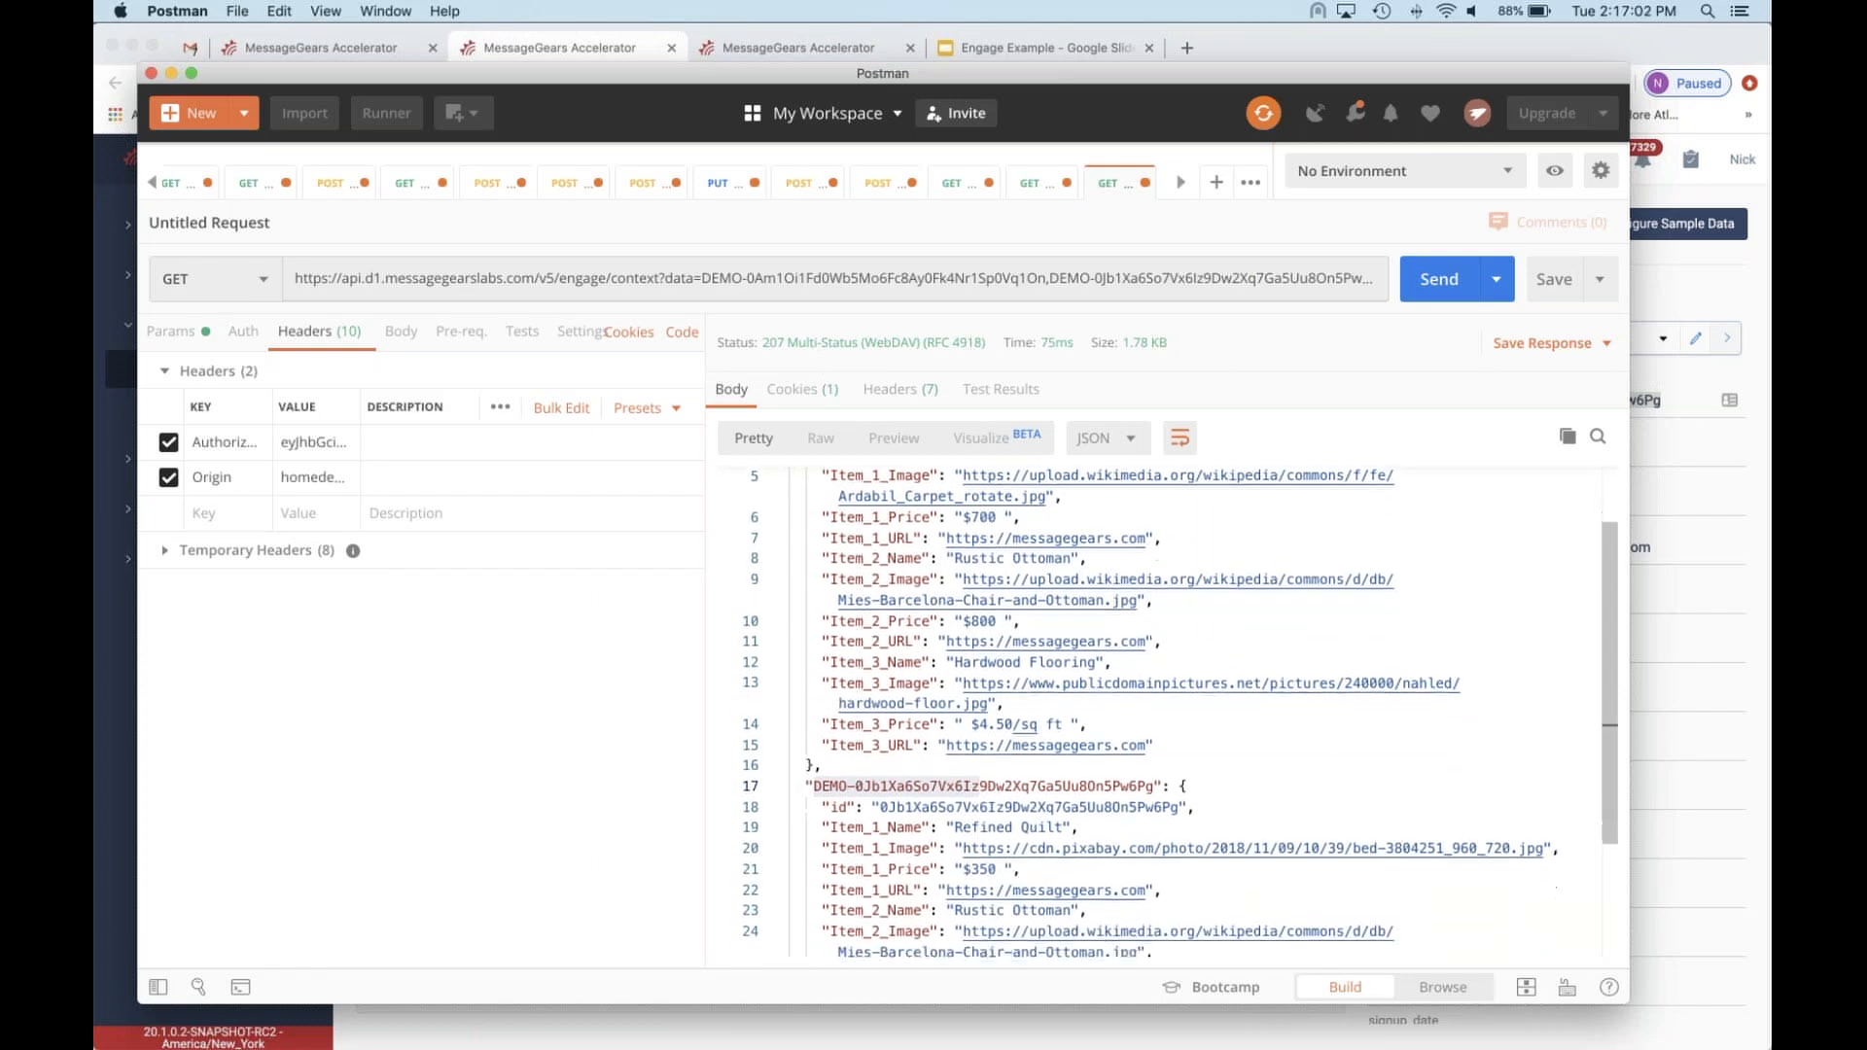
scroll(1137, 633, "down", 3)
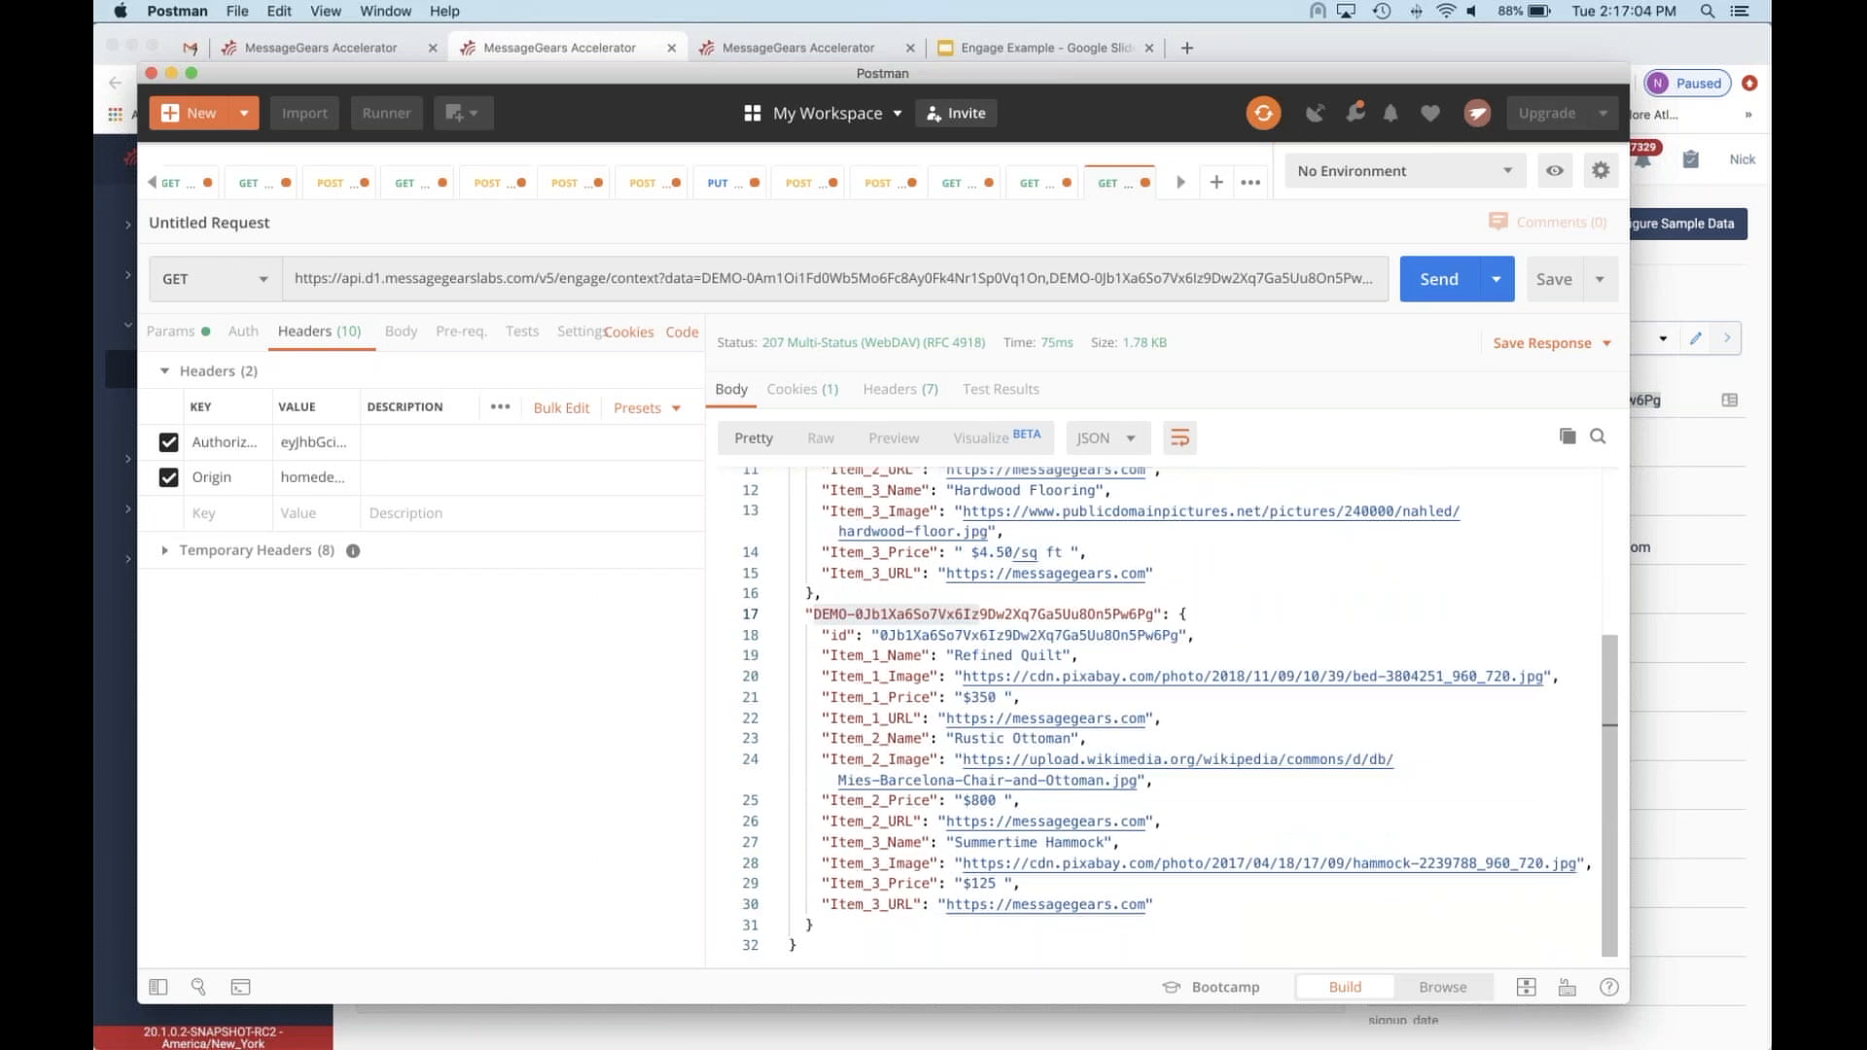
scroll(1136, 633, "up", 2)
scroll(1136, 633, "up", 2)
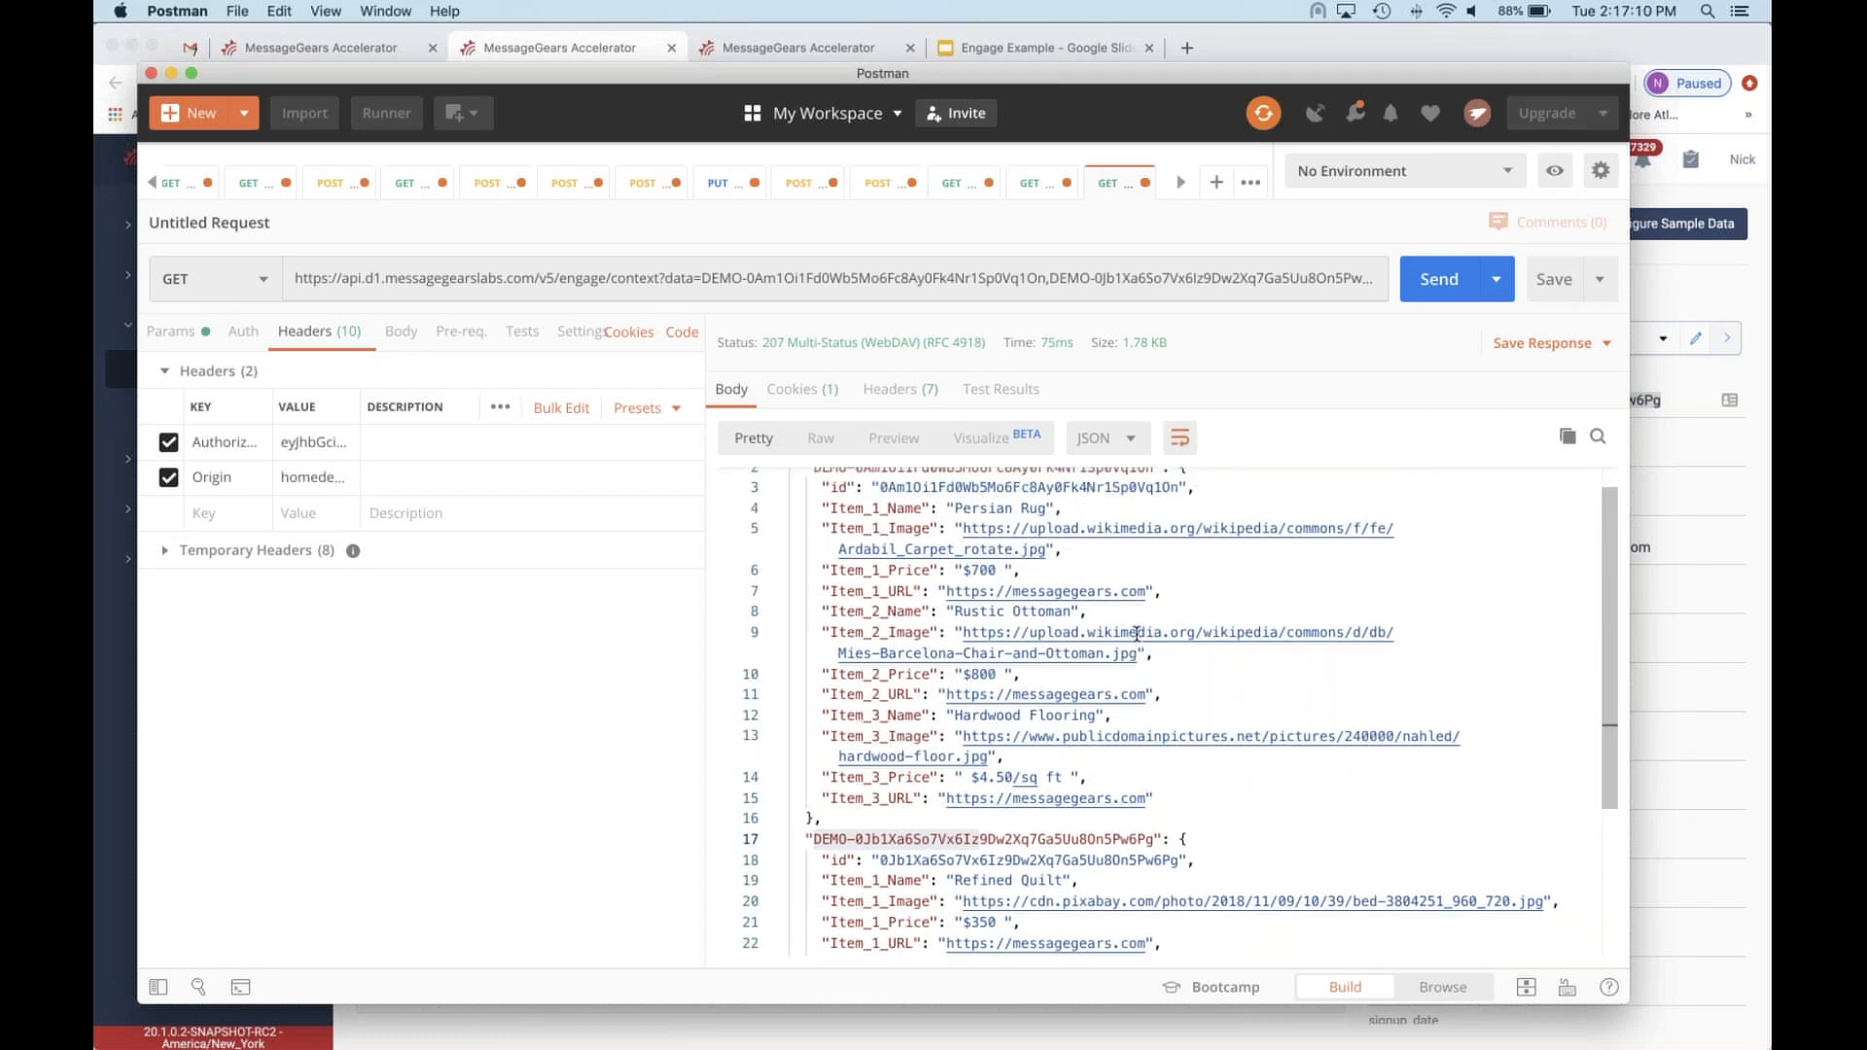
- Switch to the Engage Example presentation in Chrome and show the first Dynamic Pricing & Sale slide
left_click(1045, 49)
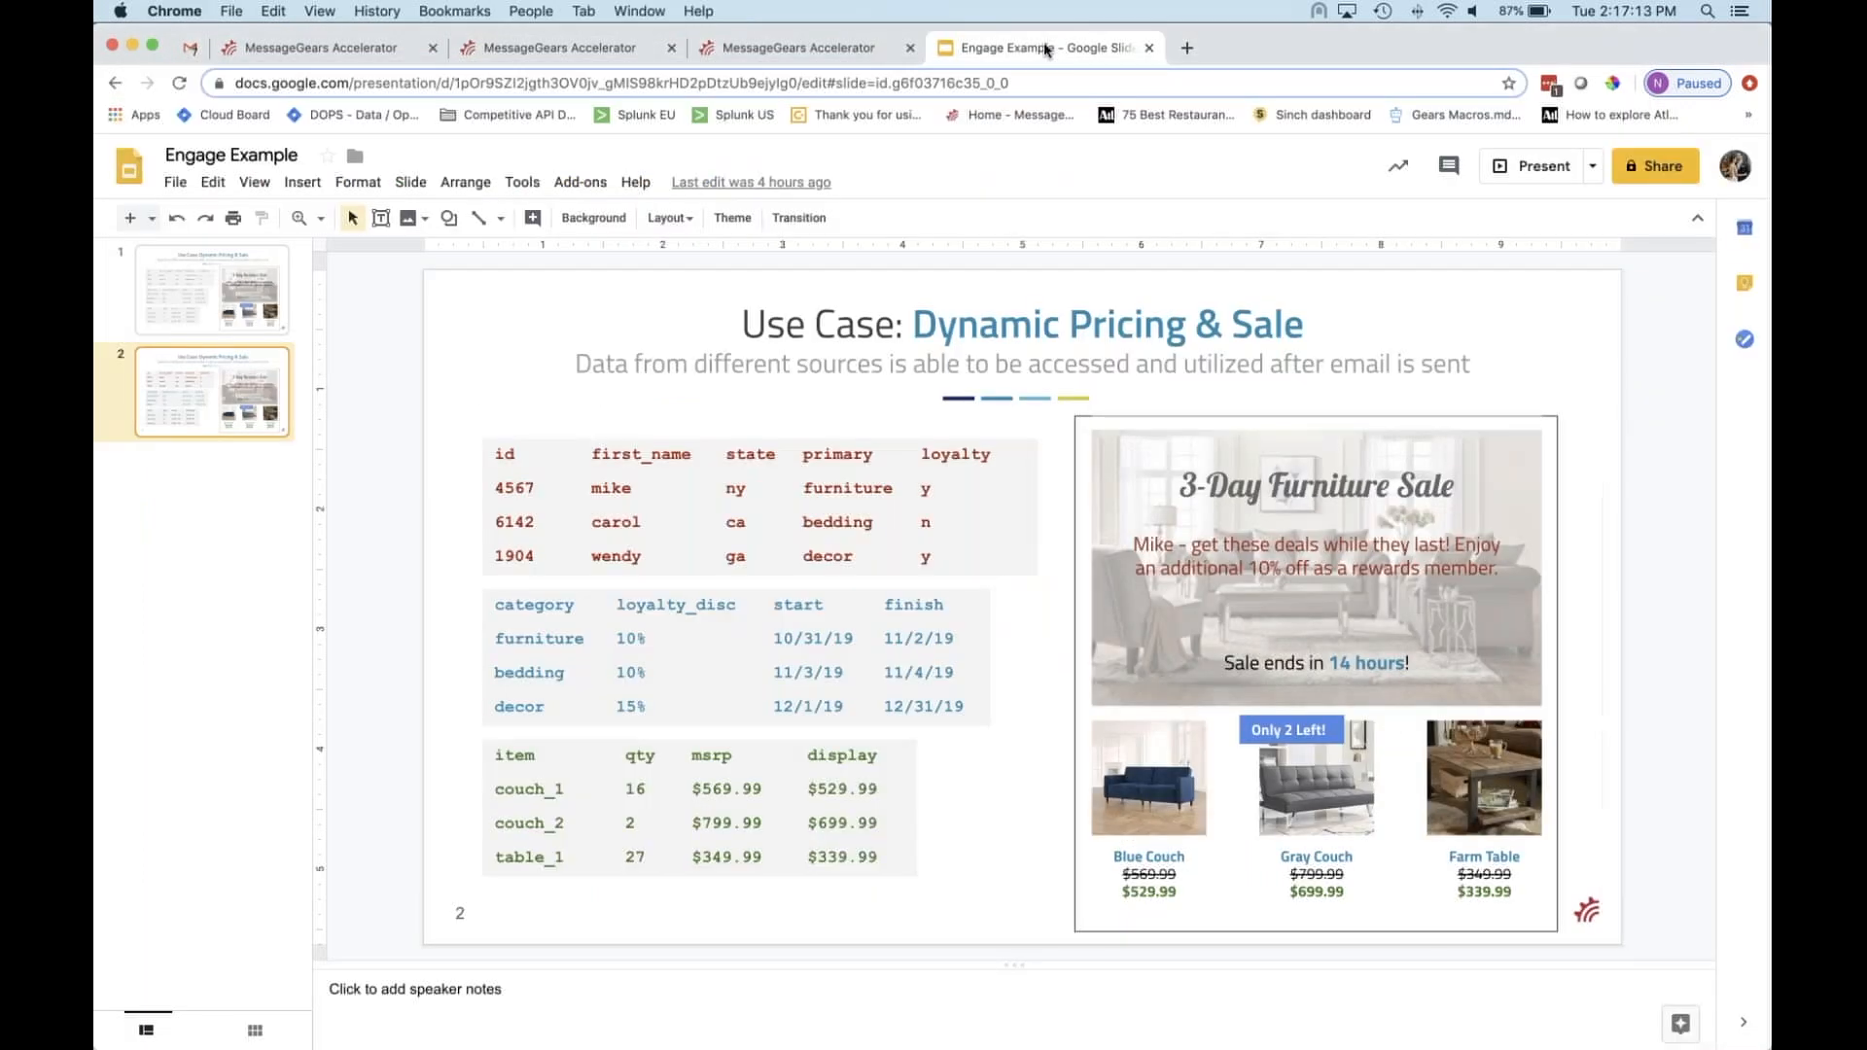
left_click(224, 291)
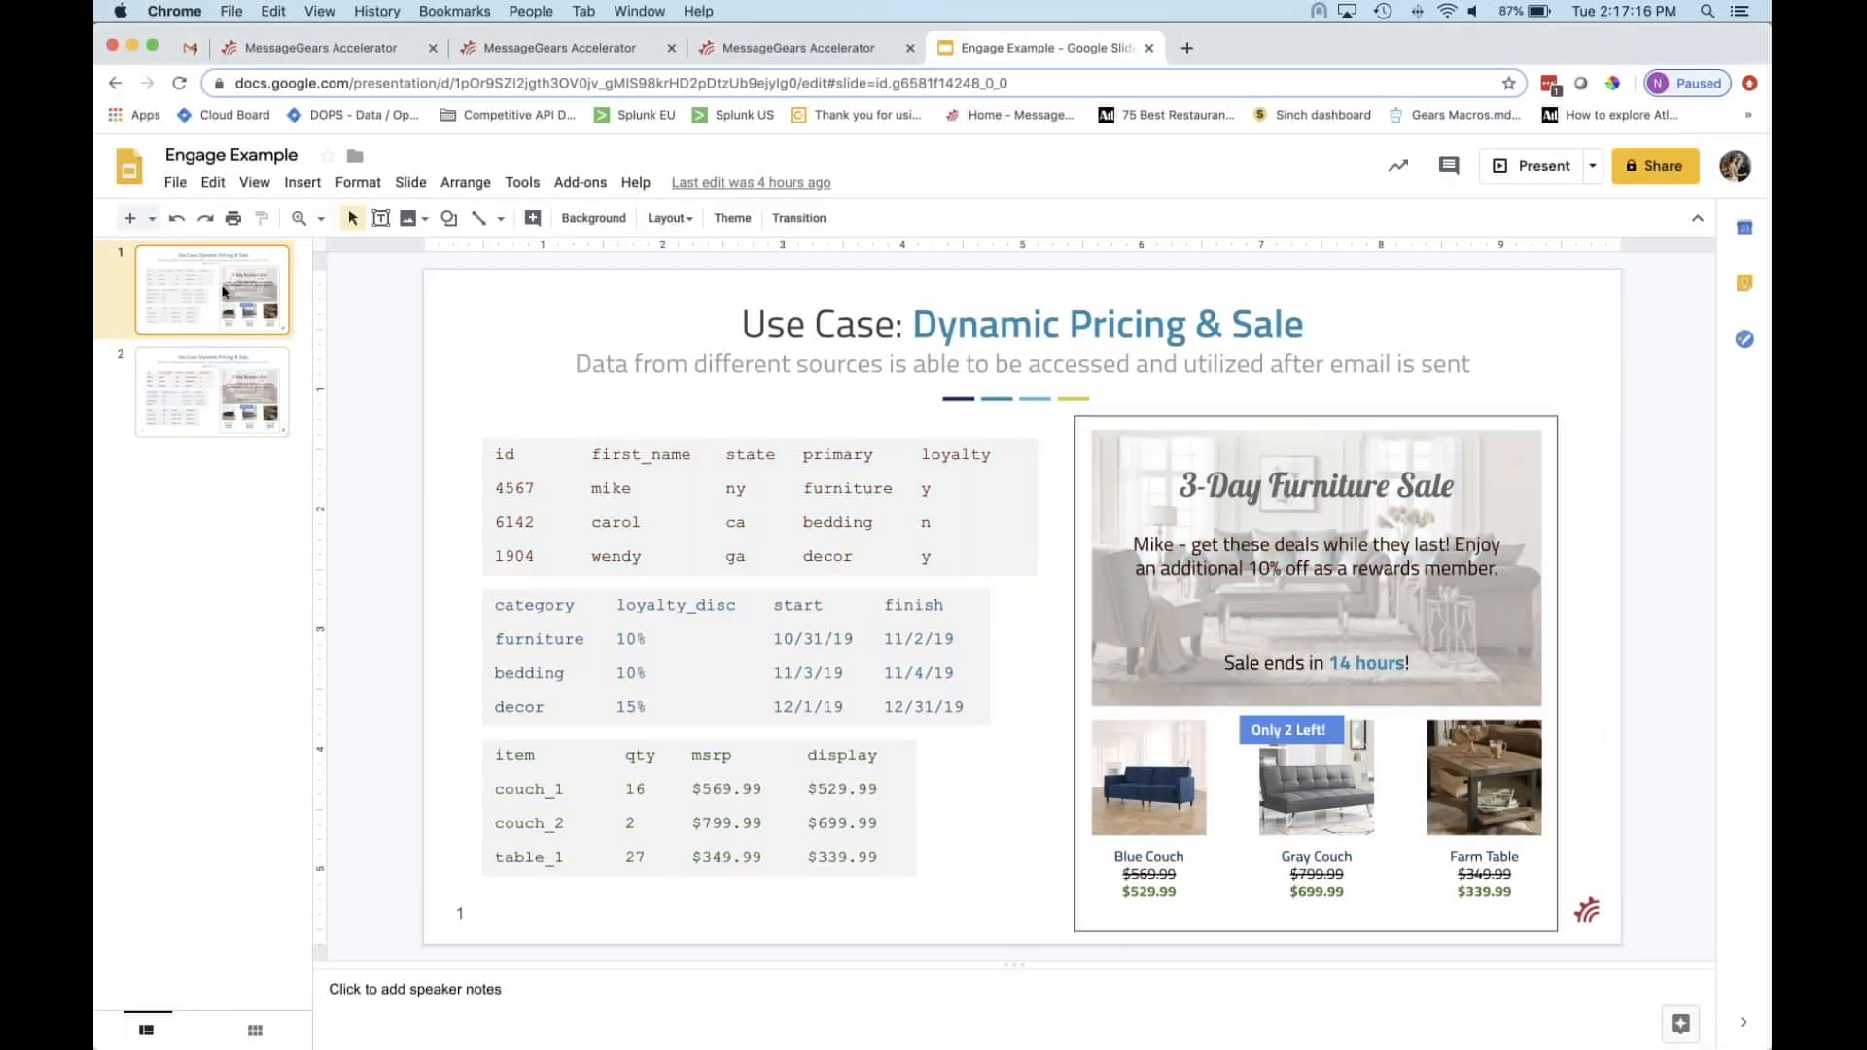
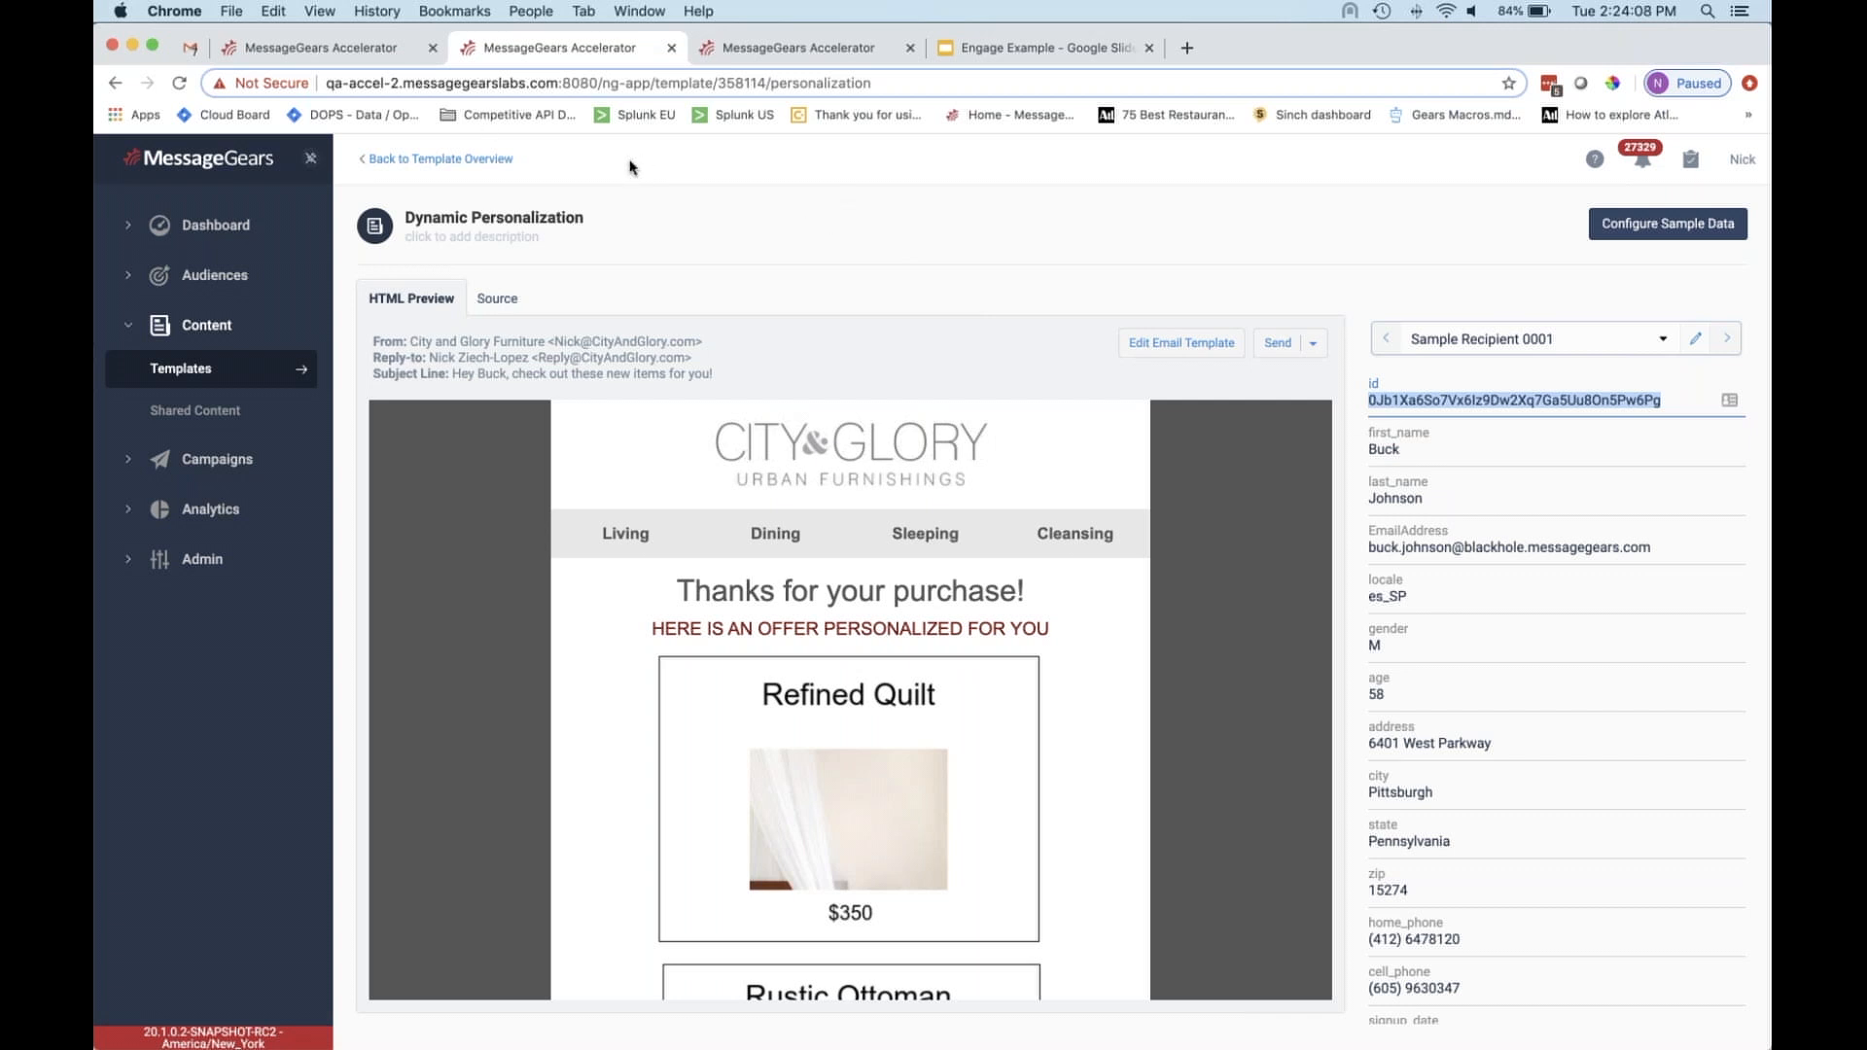
- Show the Demo Context Data settings in MessageGears at a larger page zoom and focus the TTL (hours) field
left_click(376, 60)
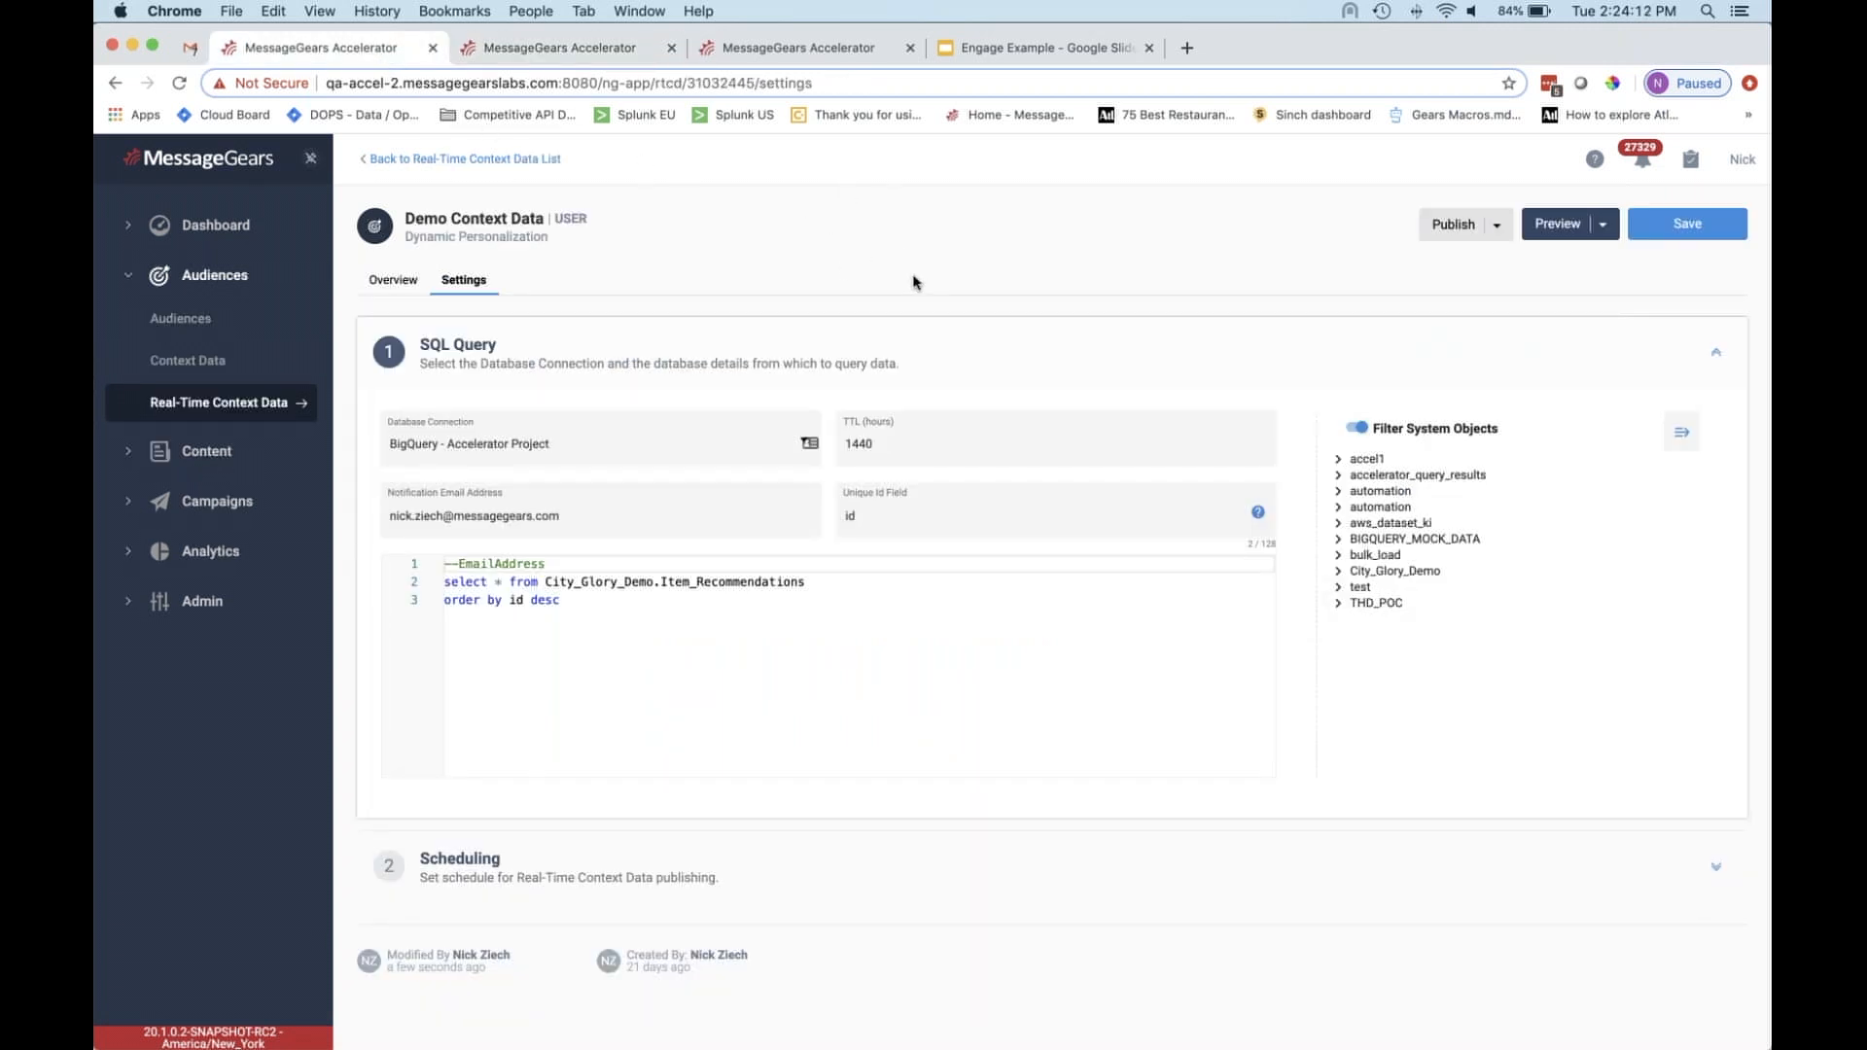
key("super+equal")
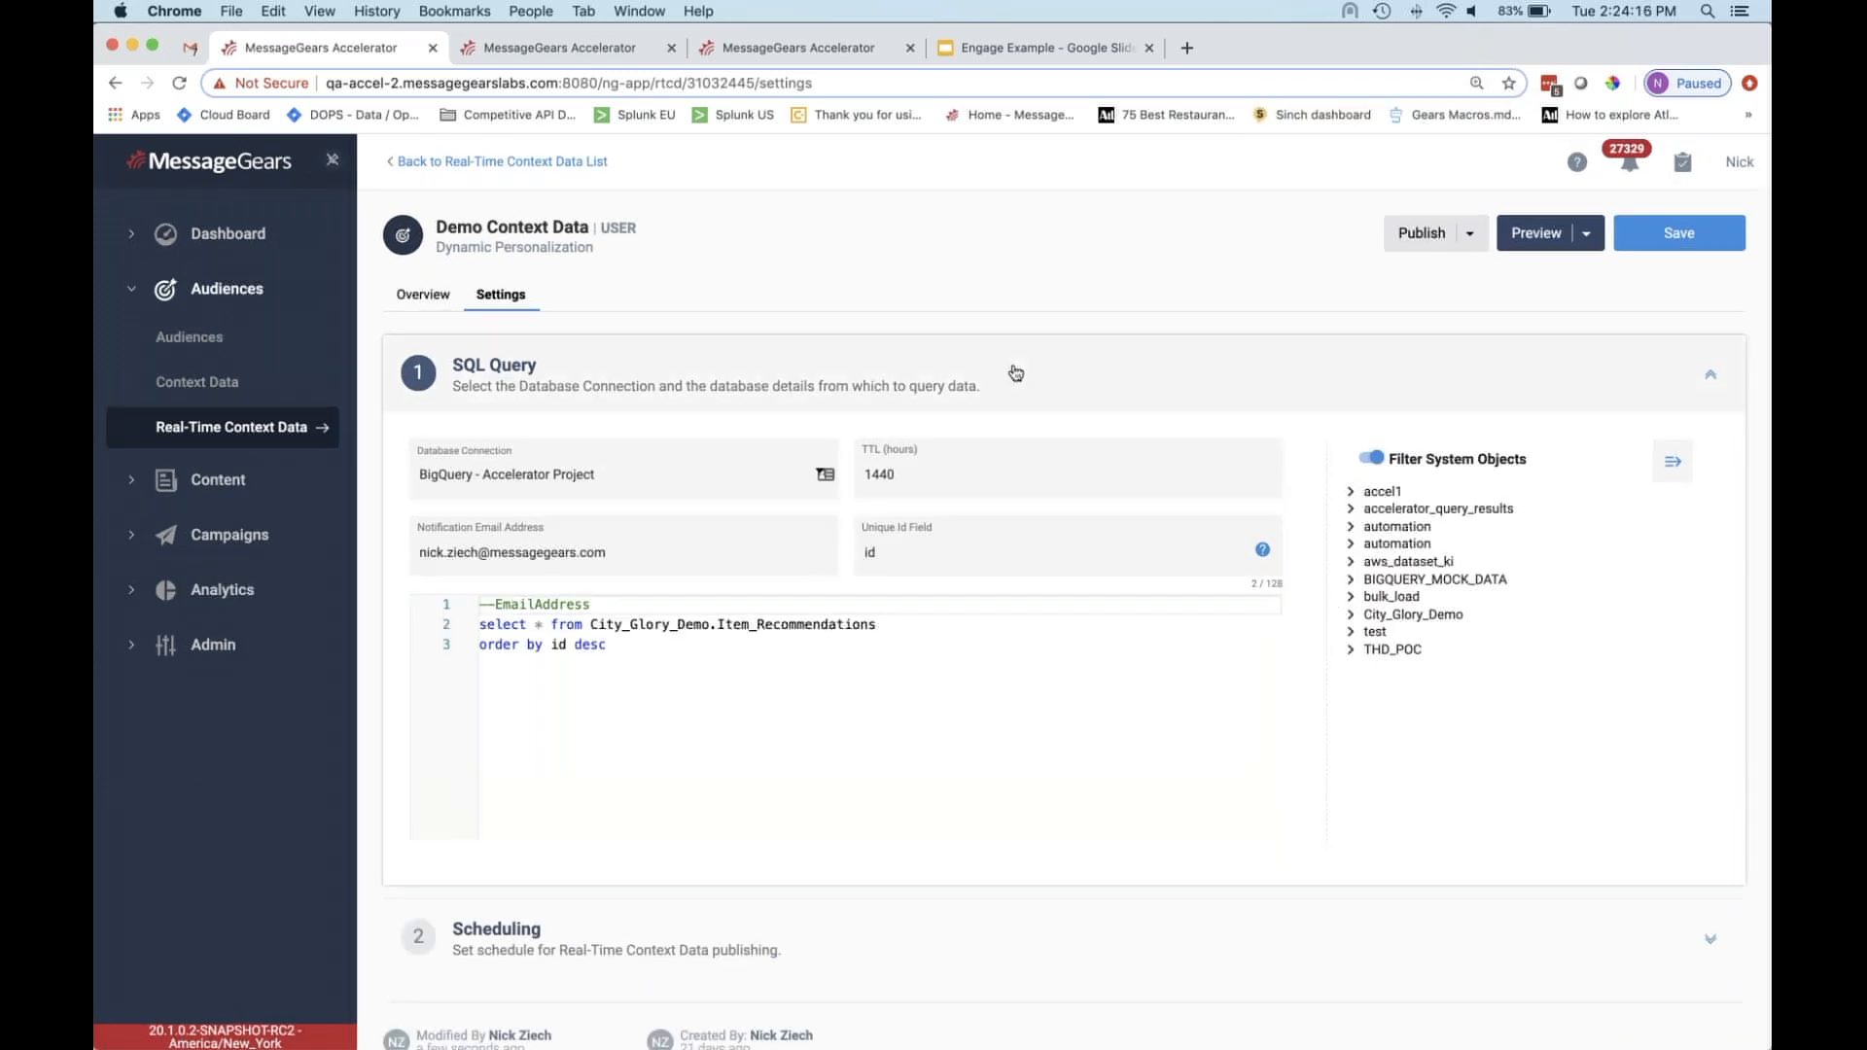
scroll(1015, 373, "down", 1)
left_click(943, 428)
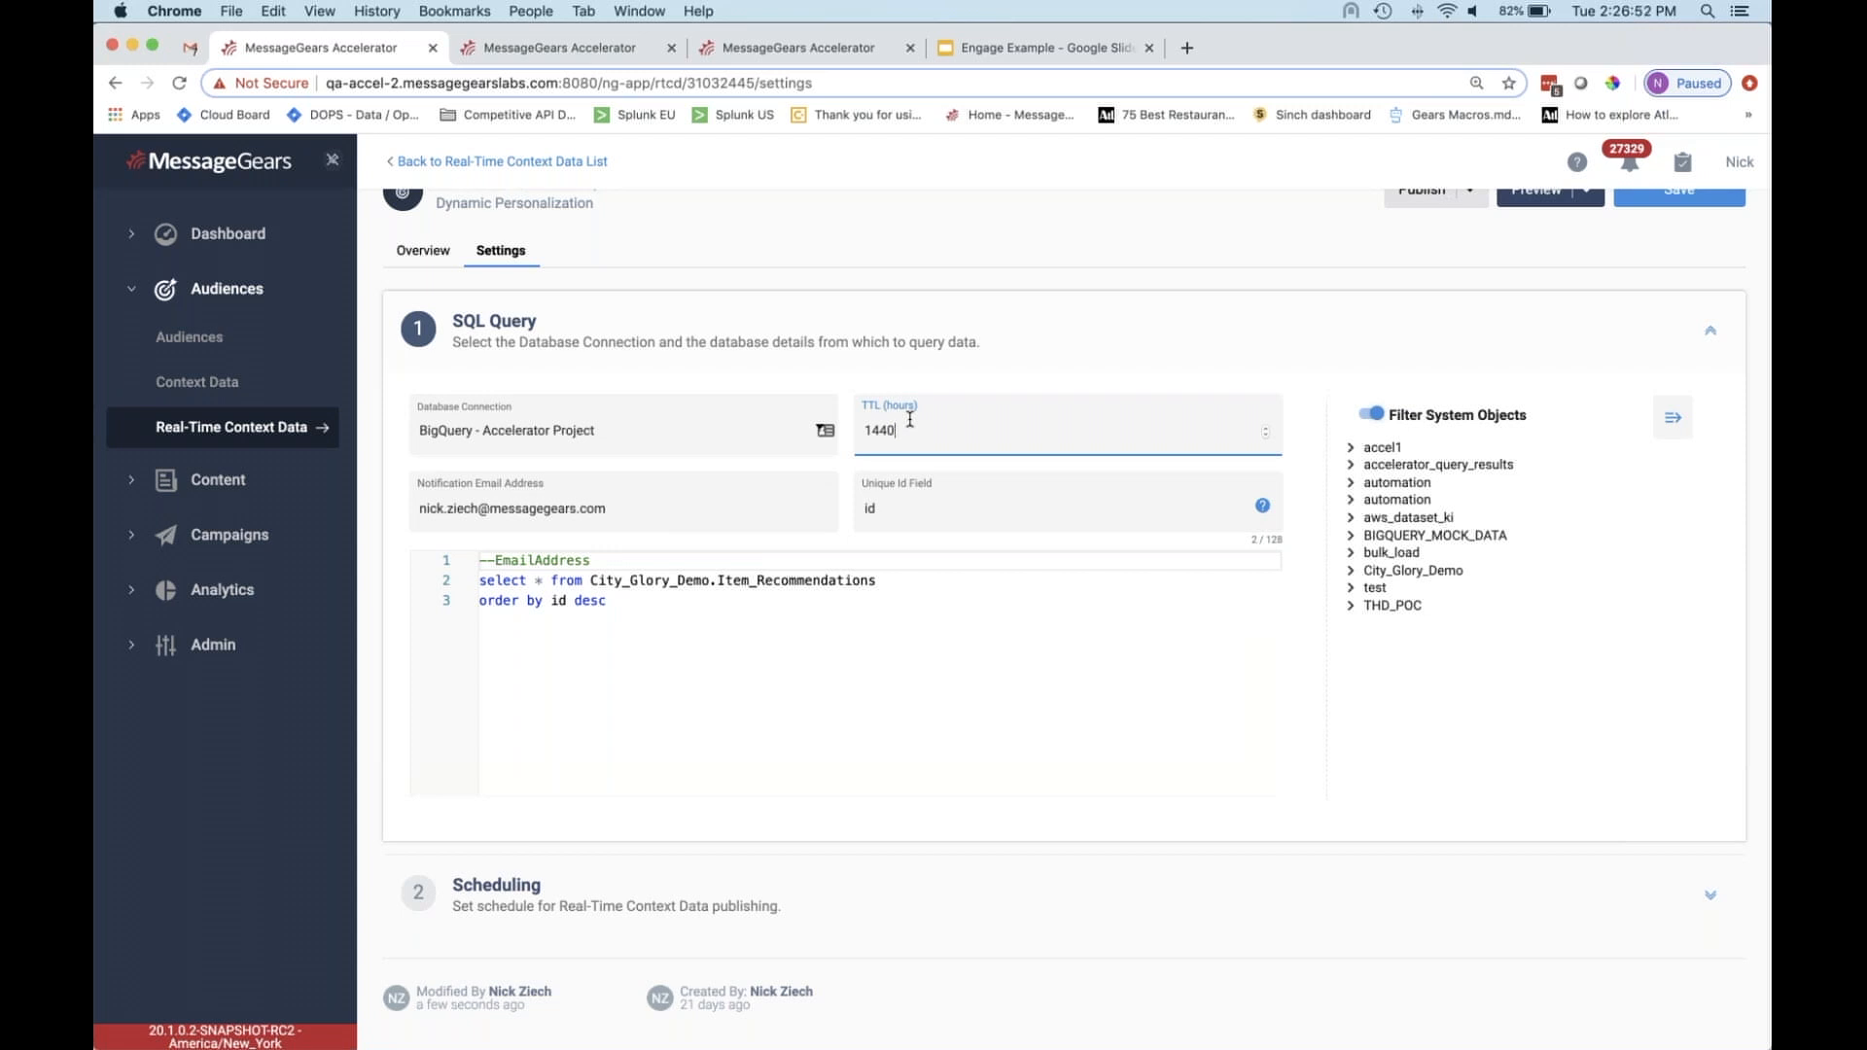
- Switch to Postman to review the context response again, and return to the Demo Context Data settings in Chrome
key("super+Tab")
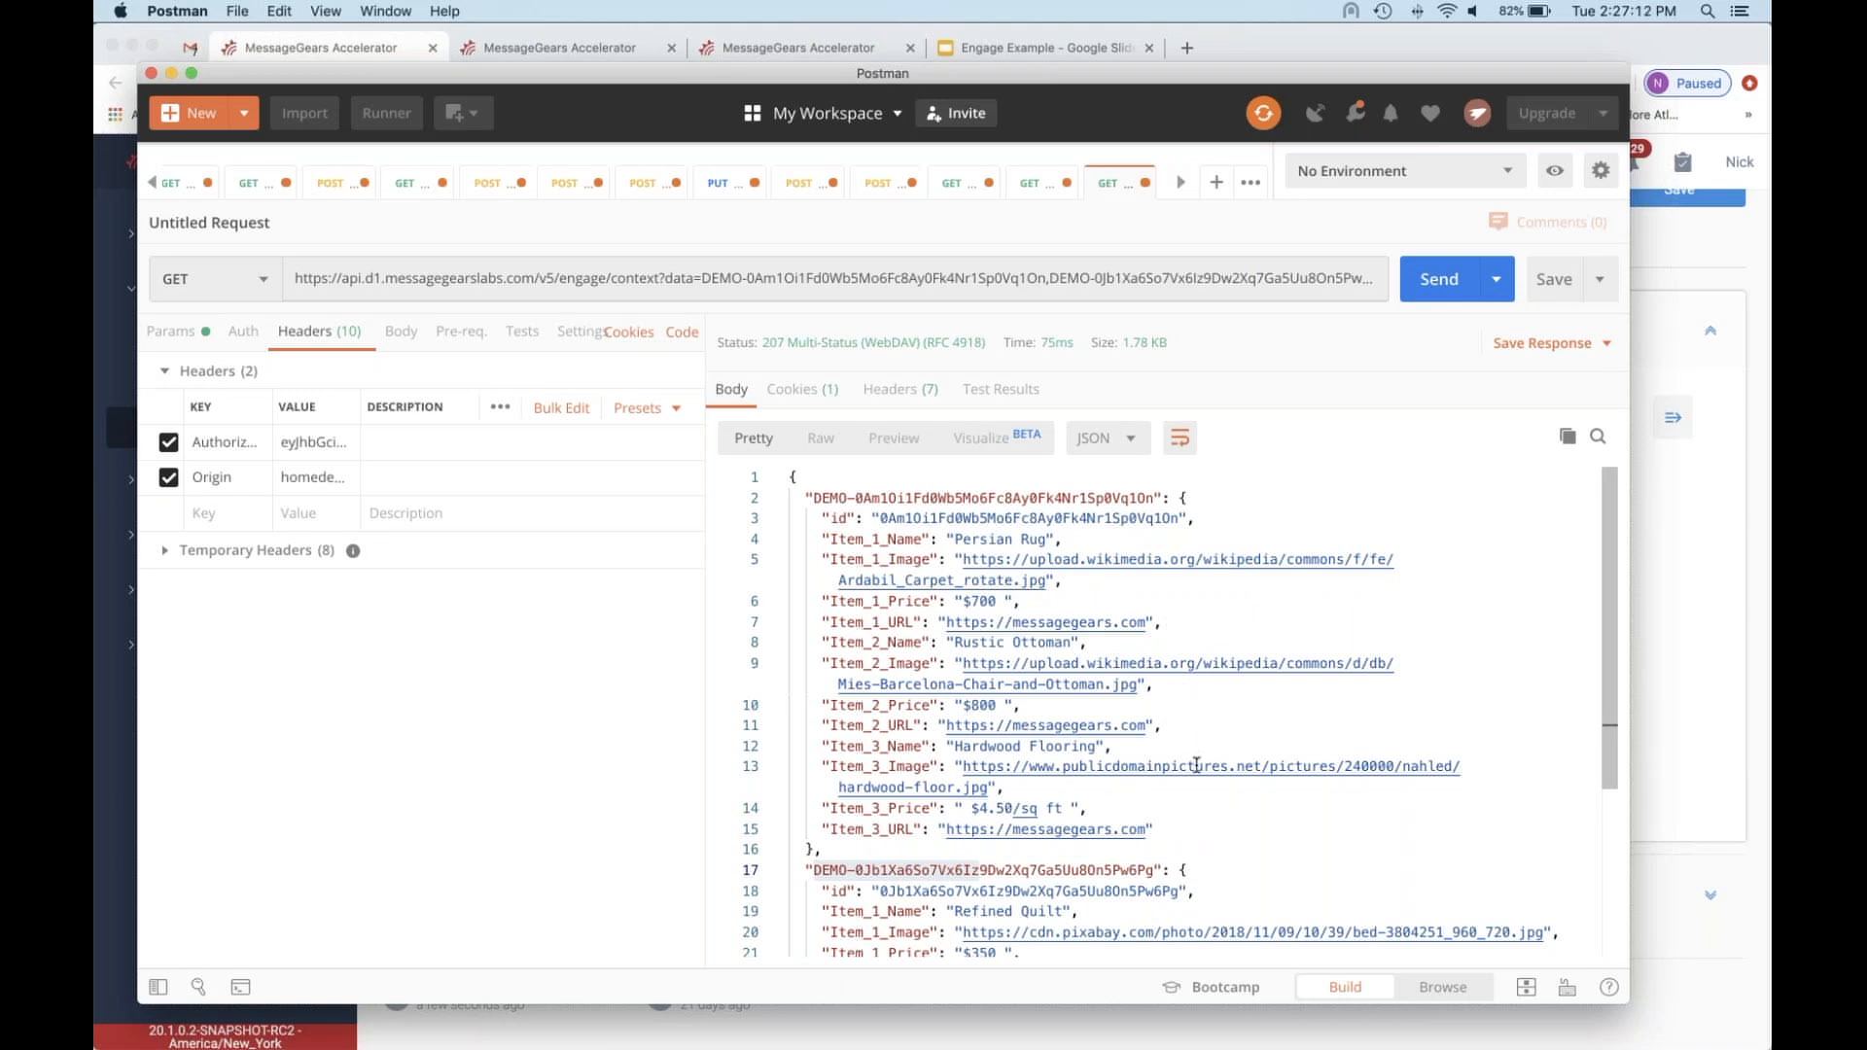
scroll(1278, 716, "down", 1)
scroll(1278, 717, "down", 1)
scroll(1277, 716, "up", 1)
left_click(1717, 731)
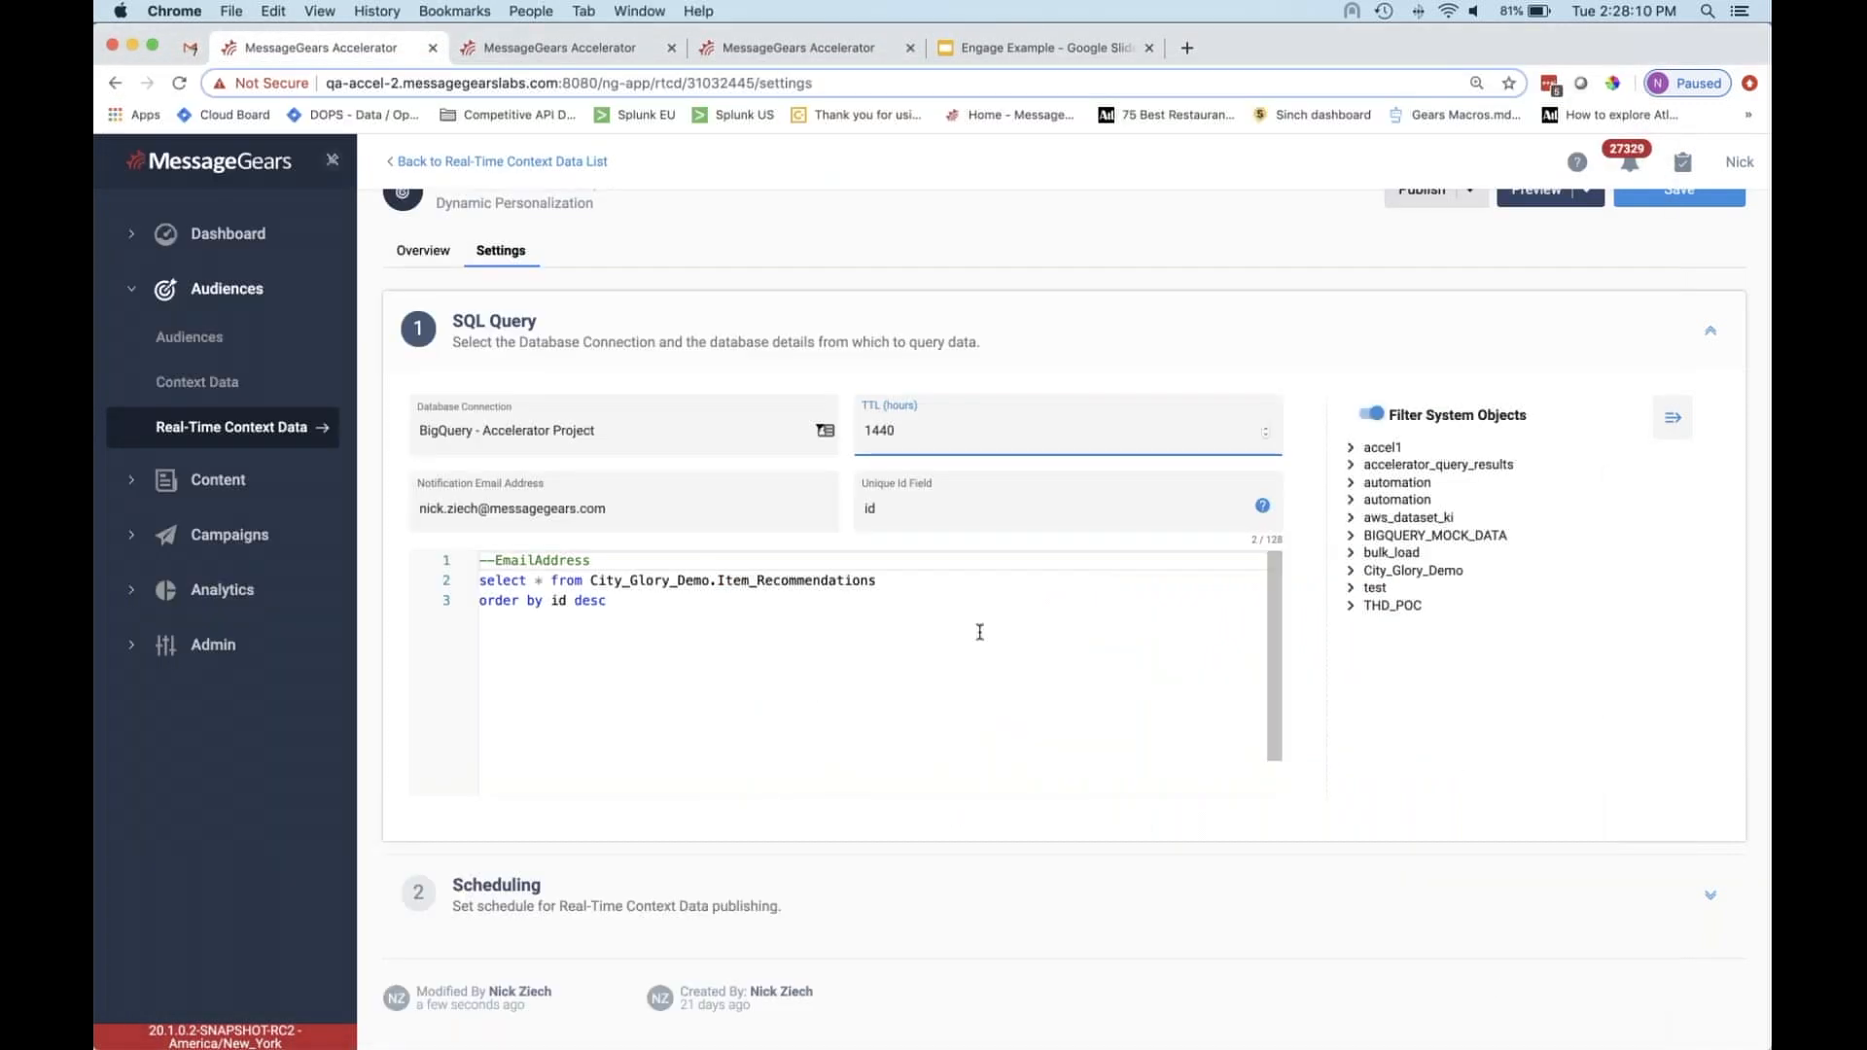